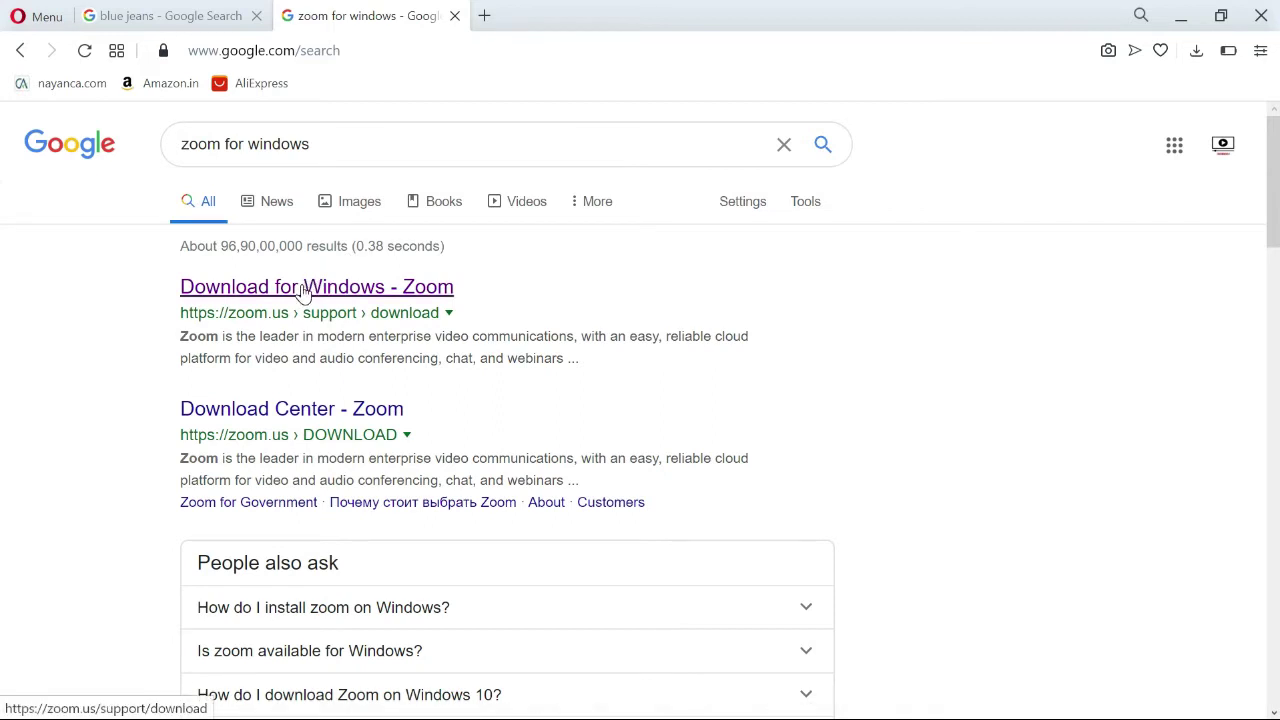
Open the 'Download for Windows - Zoom' result from the 'zoom for windows' search to get the installer.
click(305, 289)
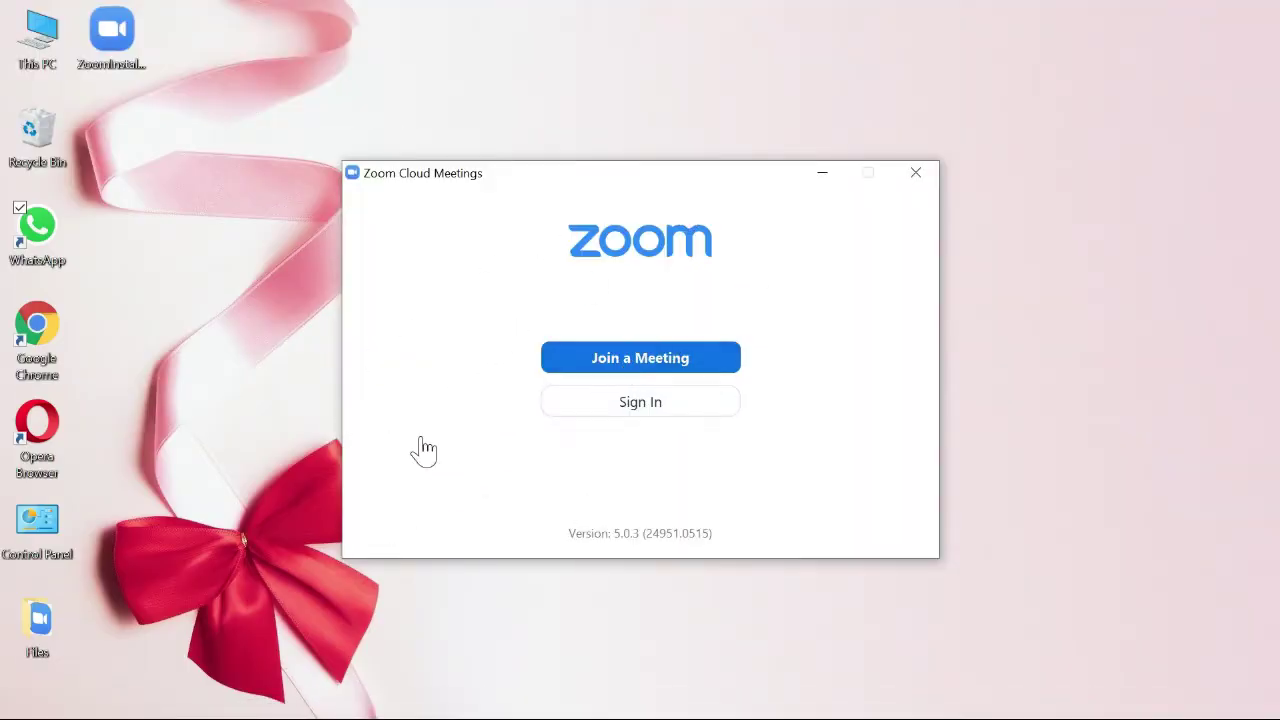
Open the Join Meeting form from the Zoom Cloud Meetings start window.
click(290, 485)
mouse_move(182, 708)
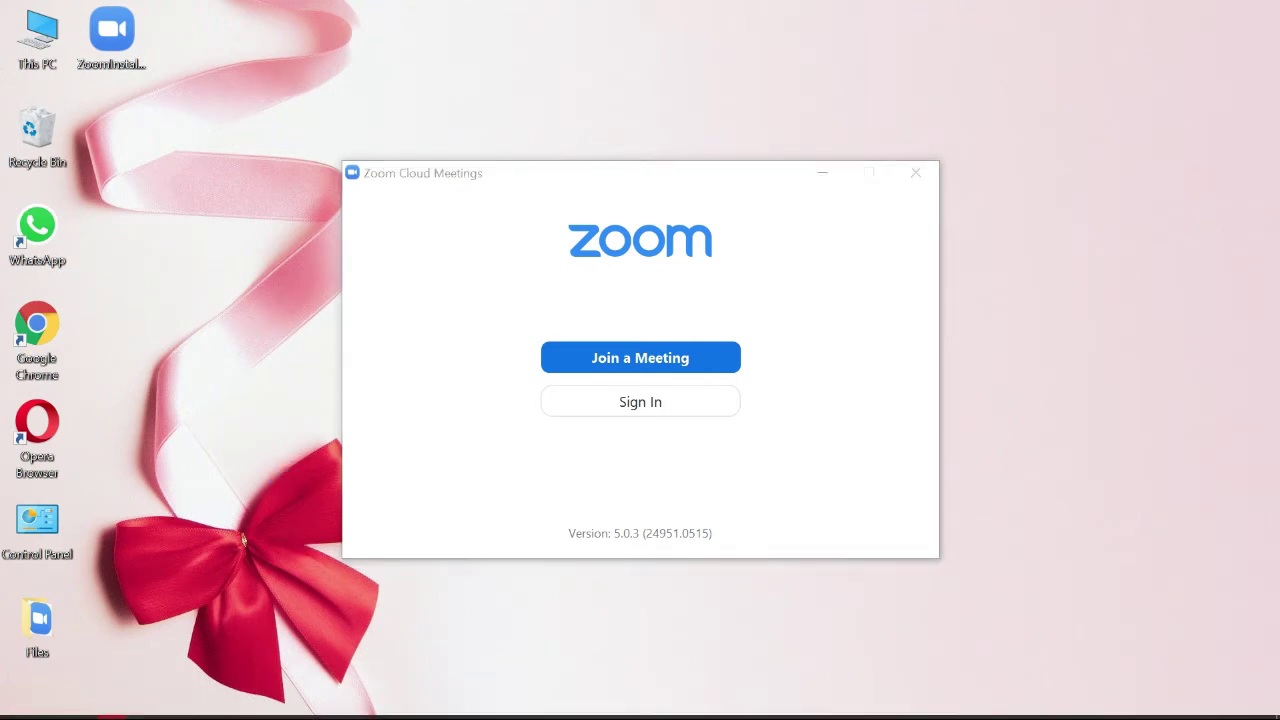
mouse_move(118, 708)
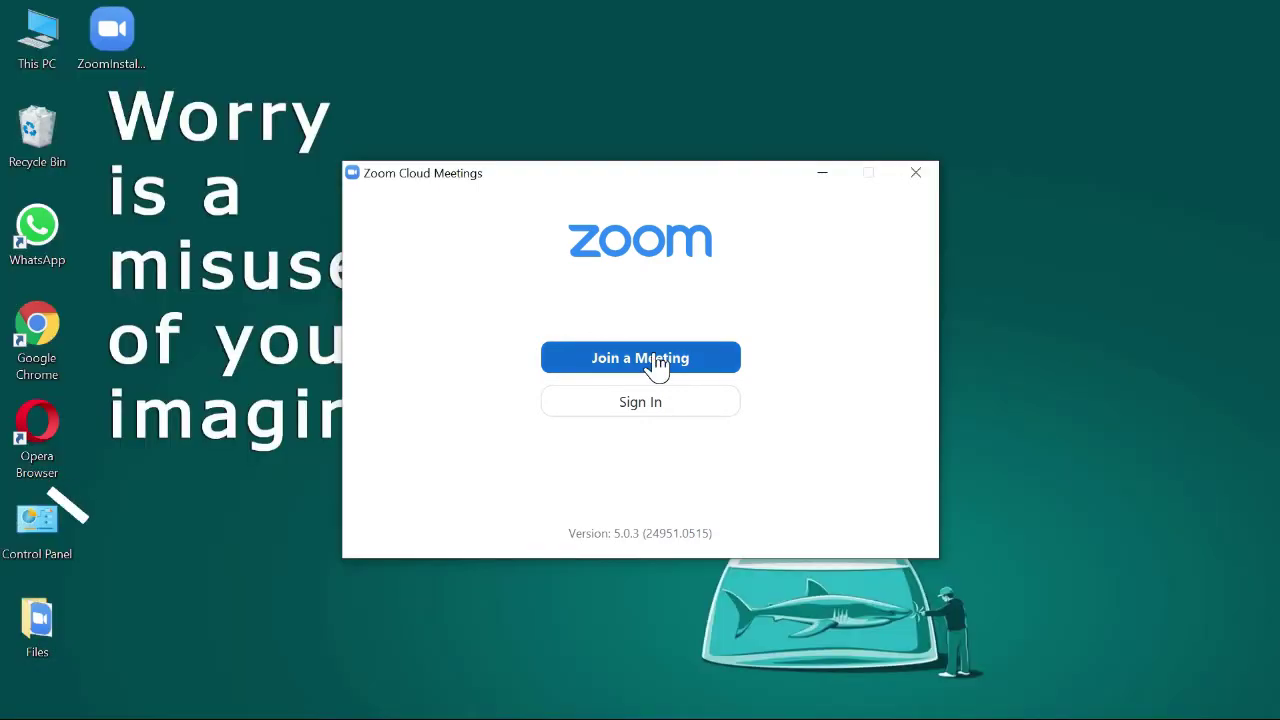
click(651, 357)
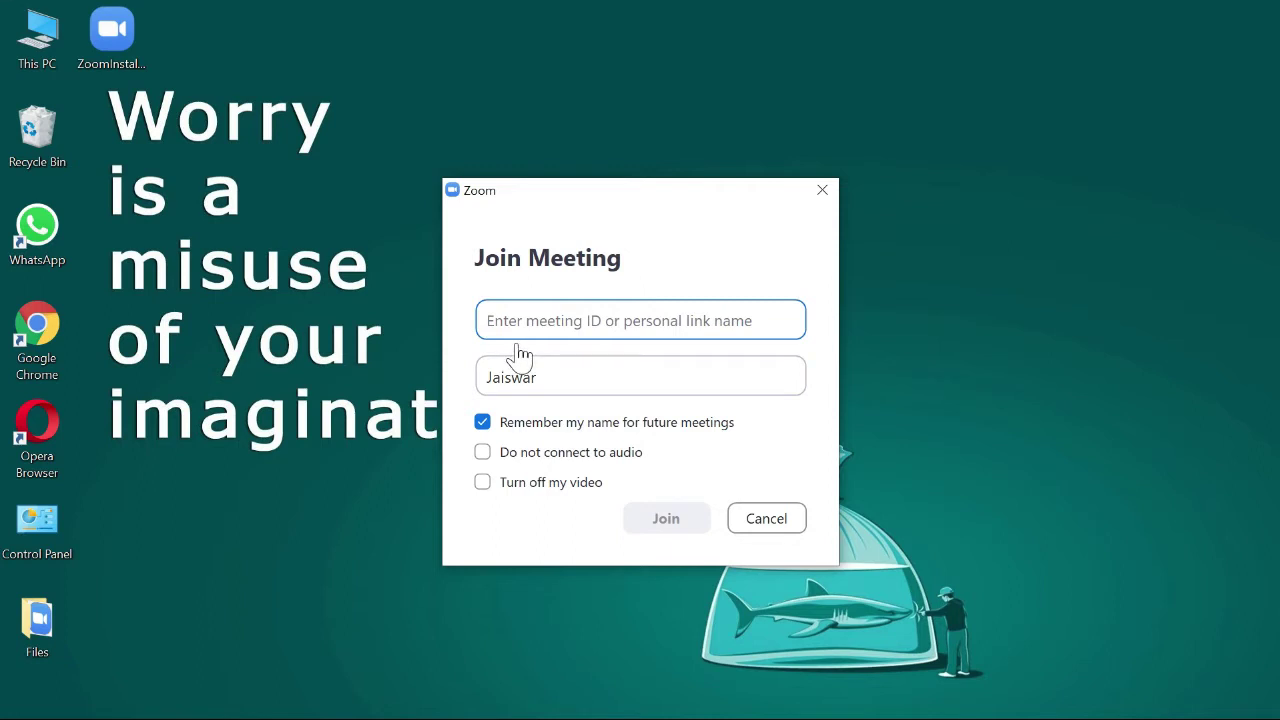
Replace the display name with your own name and tick 'Do not connect to audio' and 'Turn off my video'.
click(566, 375)
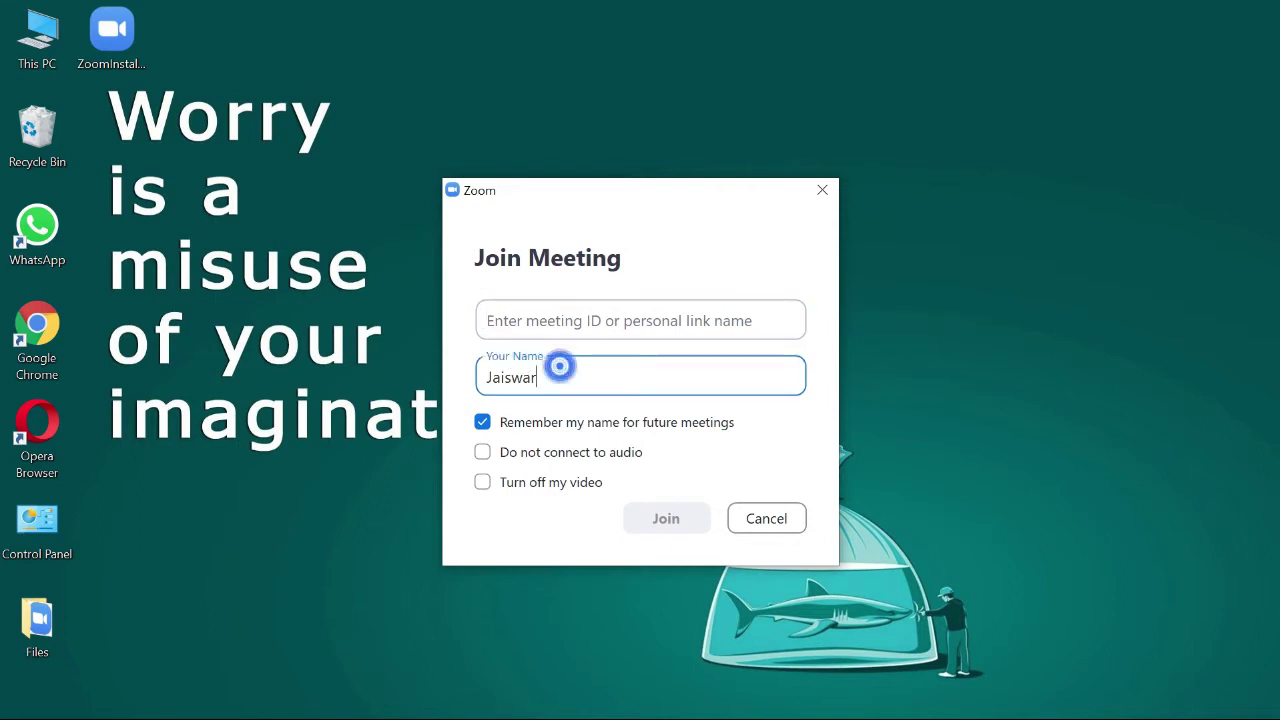
double_click(560, 366)
text(Eu)
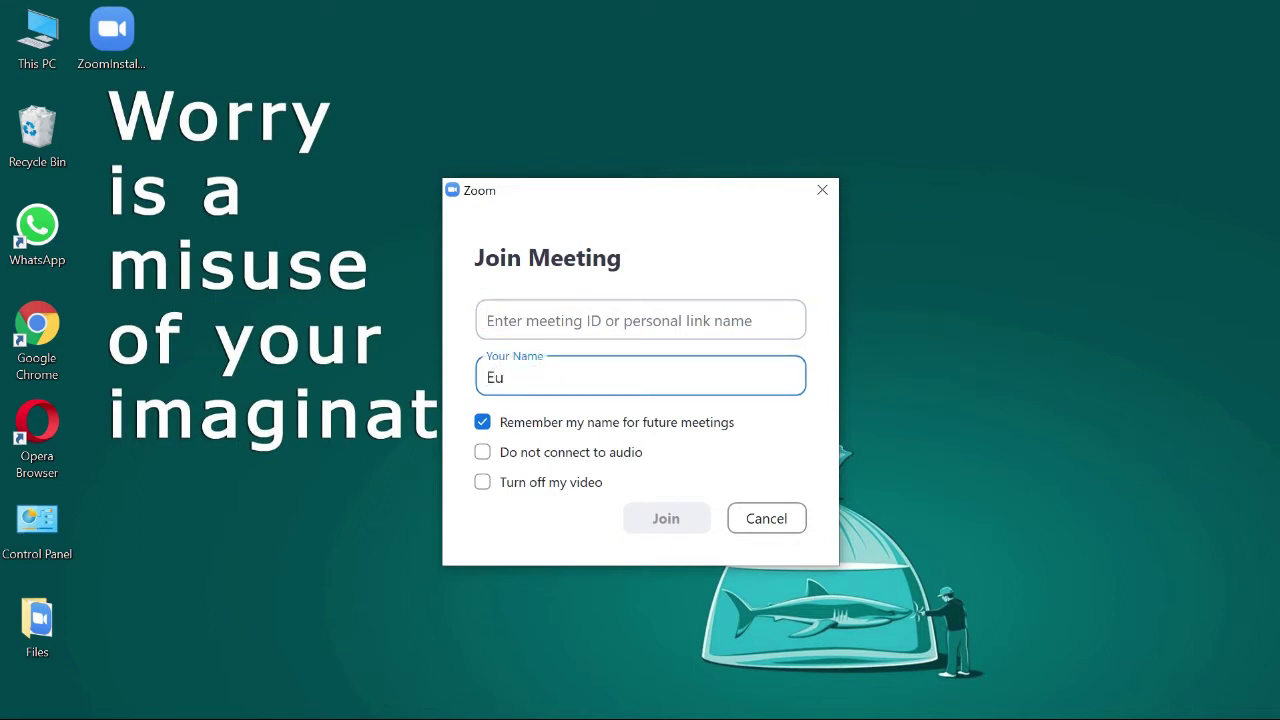
key(BackSpace)
text(duWatch)
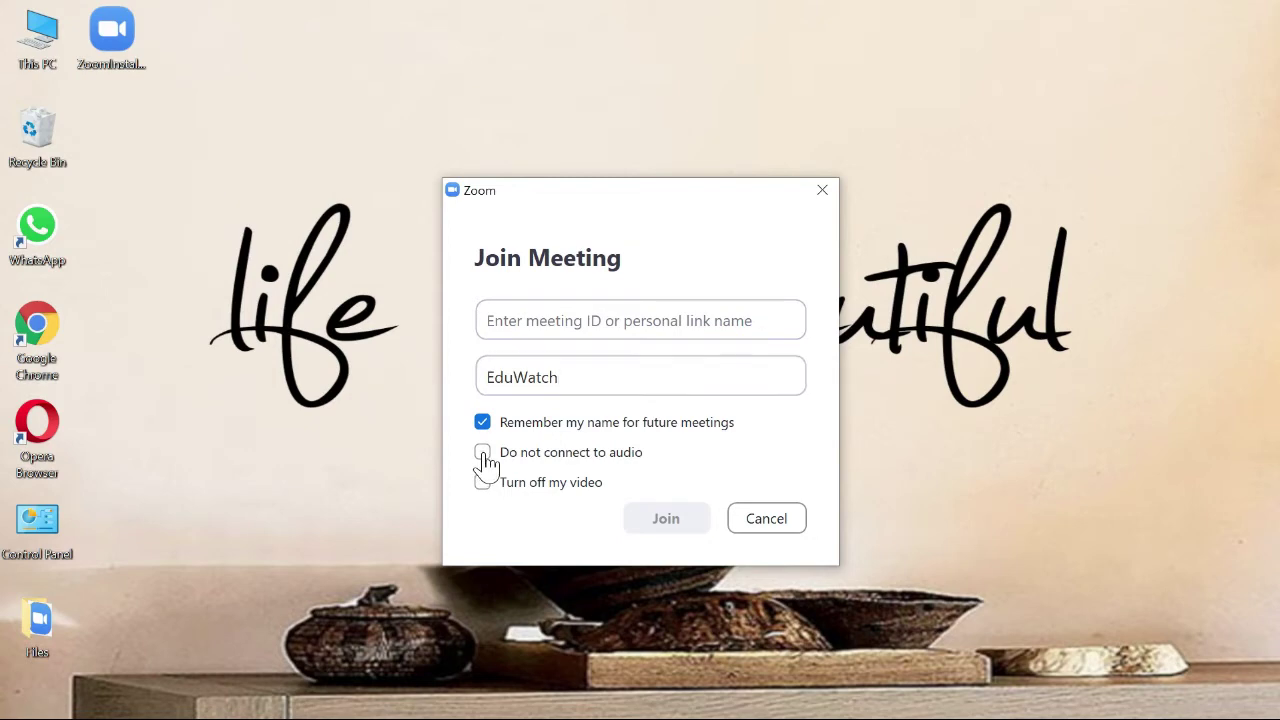
click(484, 457)
click(486, 482)
Cancel the Join Meeting form and go from Sign In to the 'Sign Up Free' page.
click(764, 519)
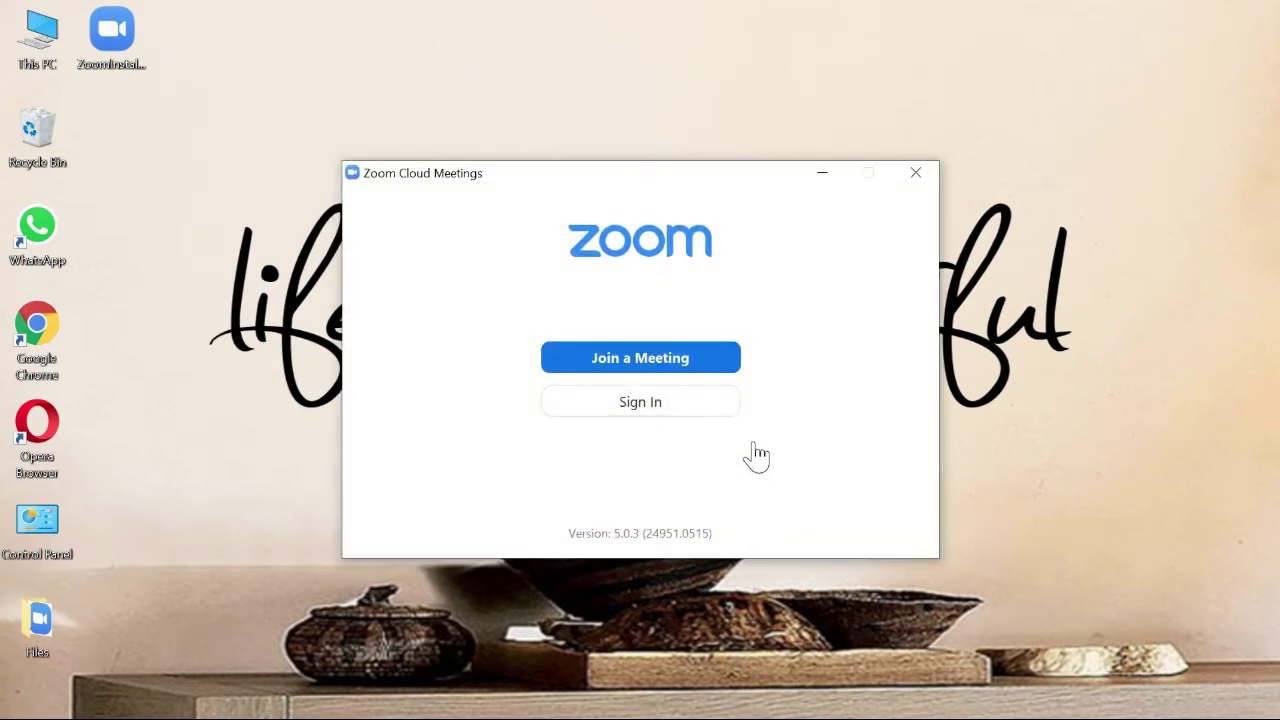
click(667, 420)
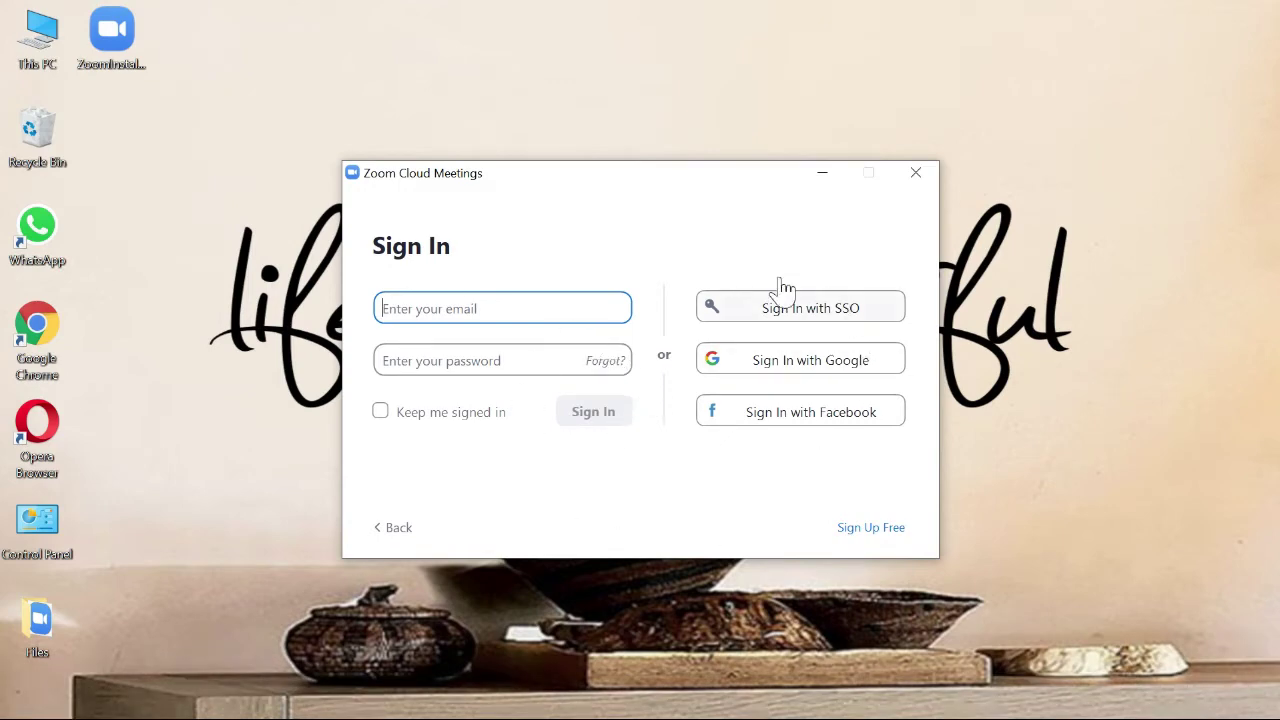
click(862, 536)
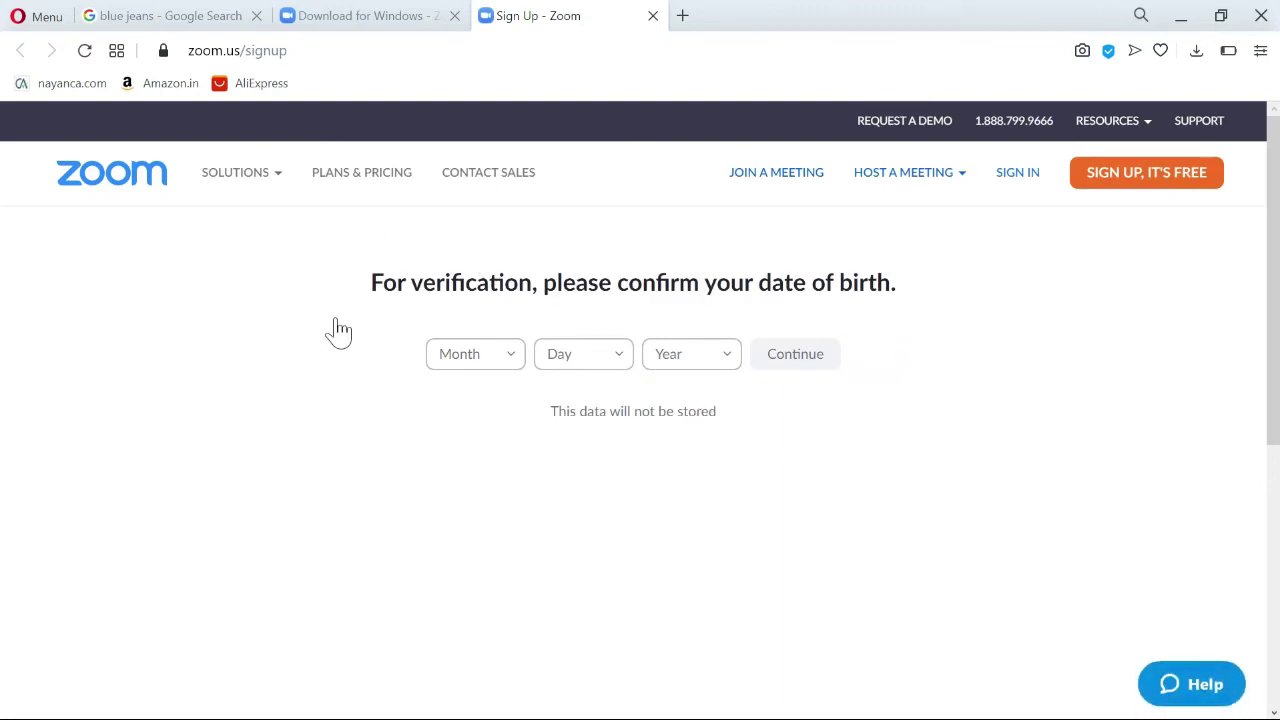
Enter Apr 3, 1995 as the date of birth and continue.
click(511, 366)
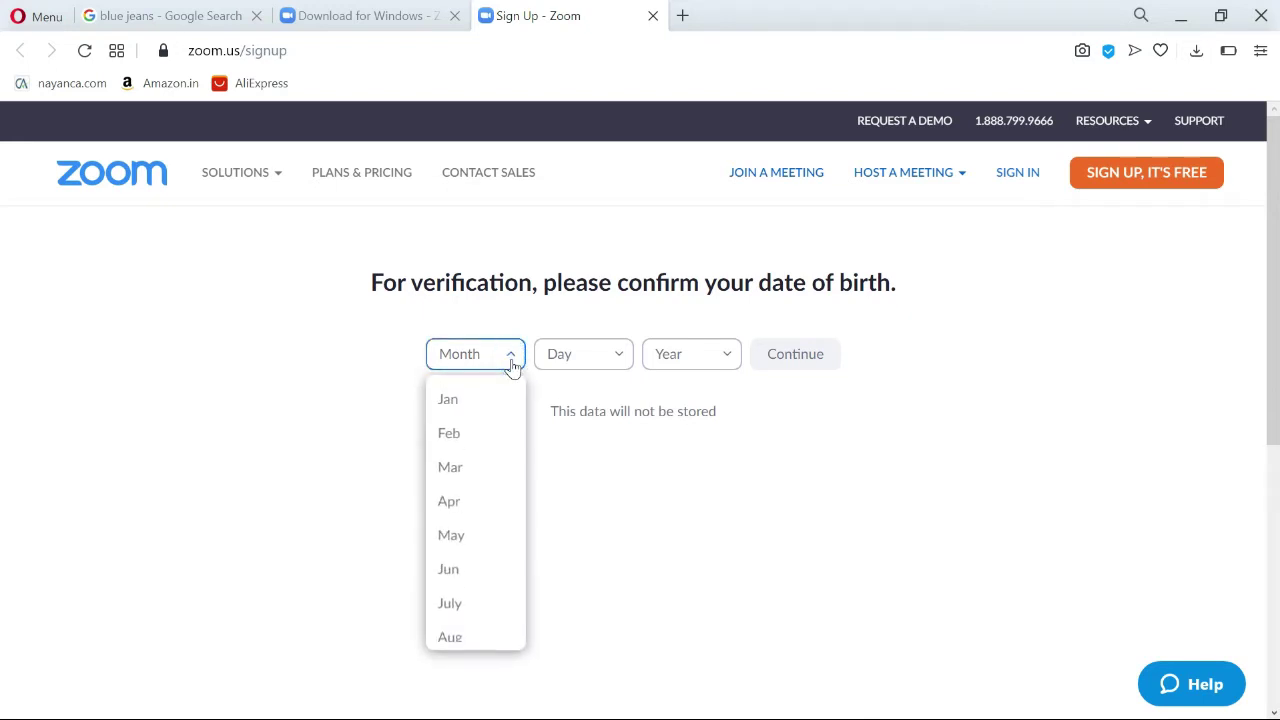
click(453, 501)
click(594, 356)
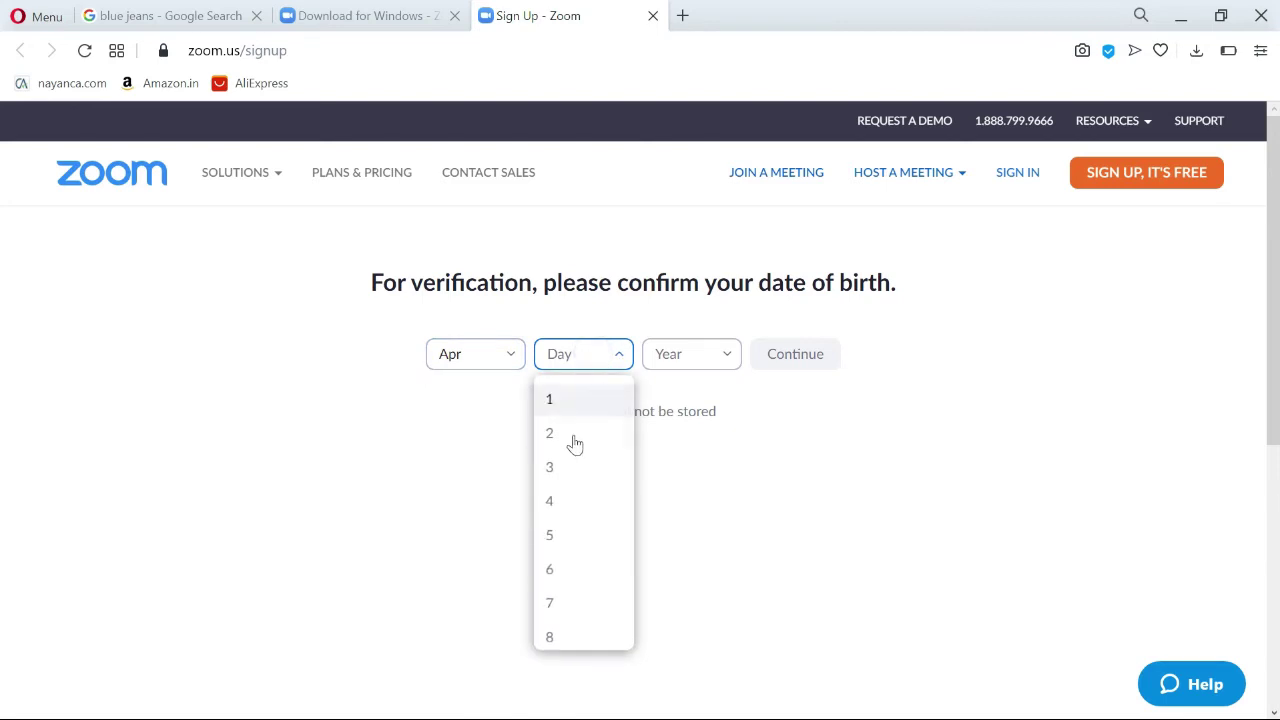
click(570, 470)
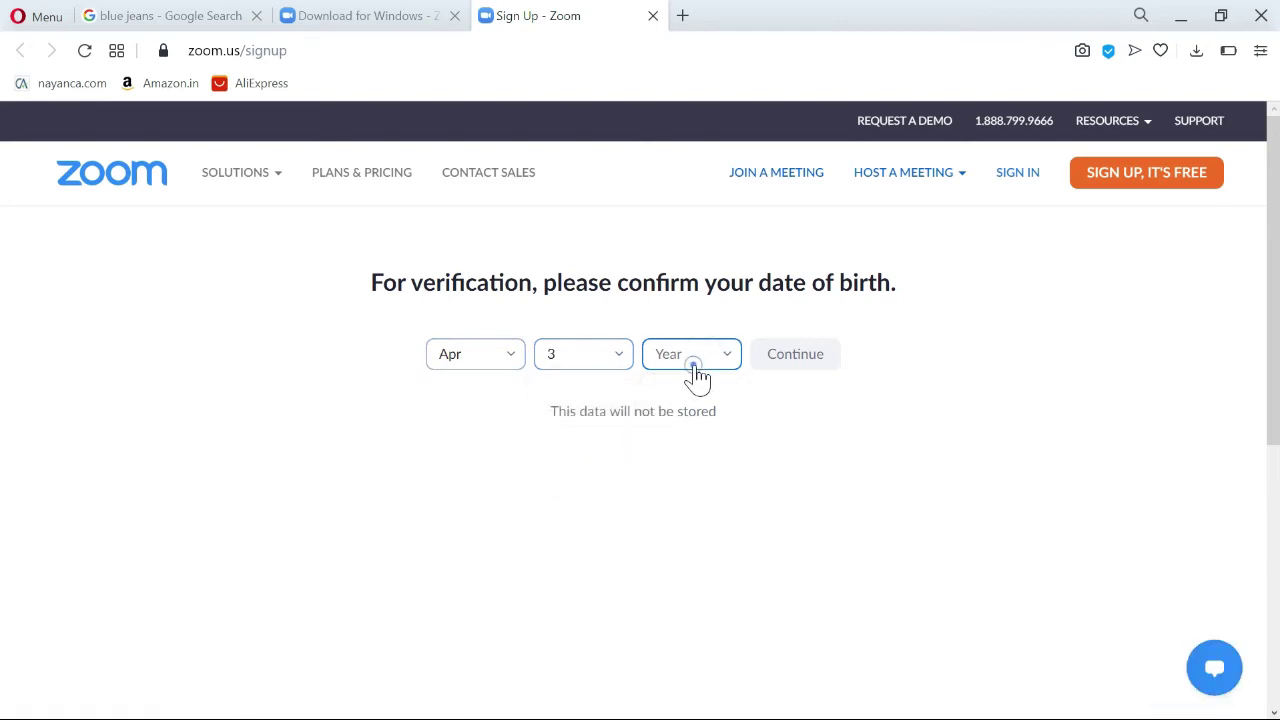
click(695, 368)
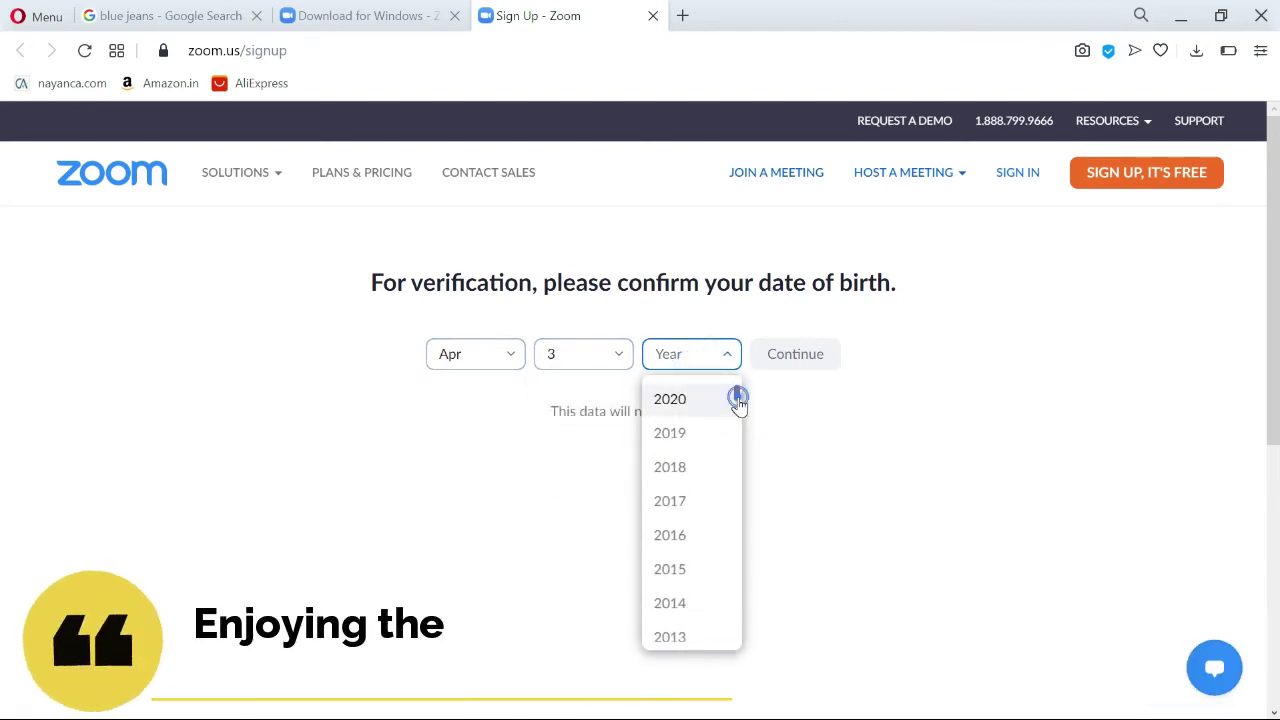
drag(738, 398, 748, 458)
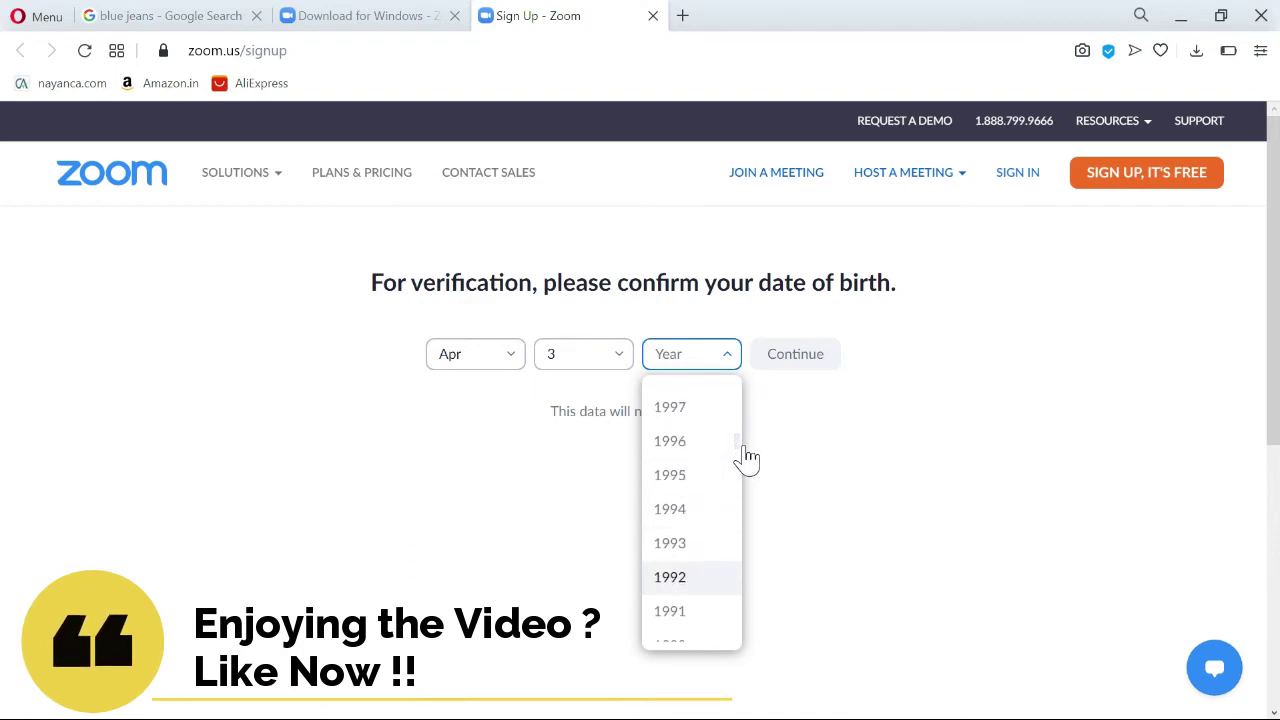
click(686, 476)
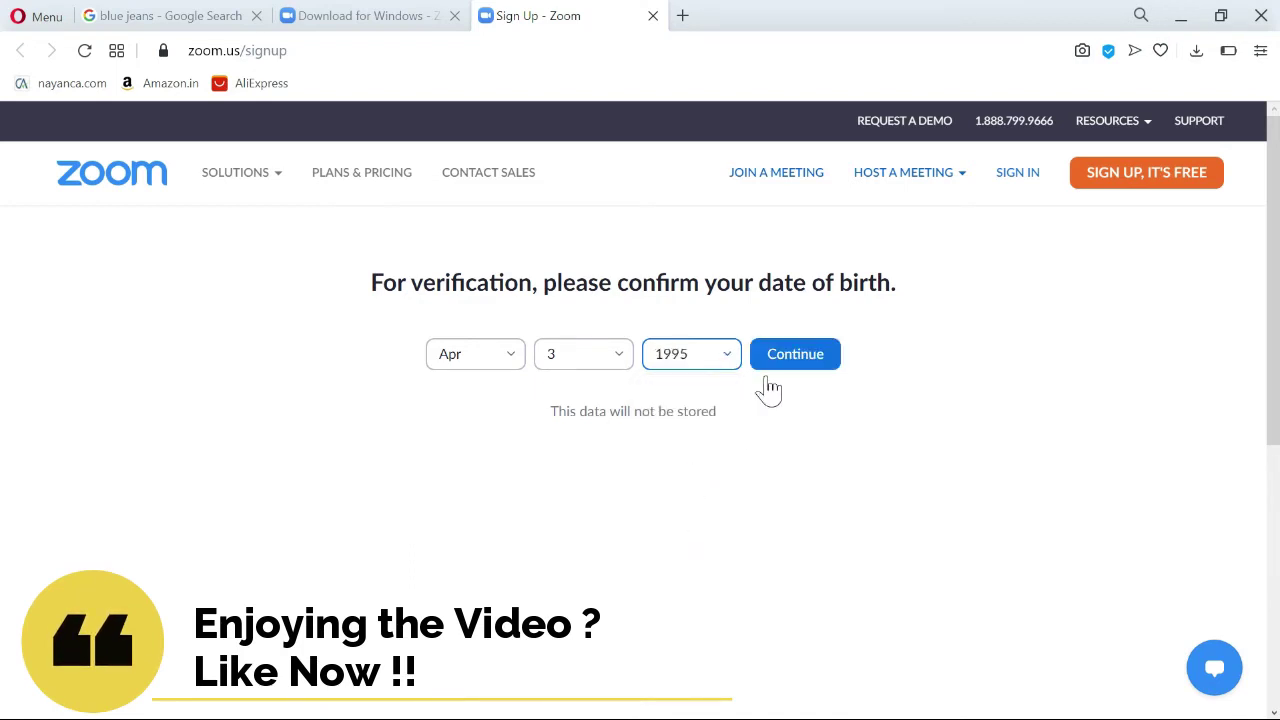
click(788, 367)
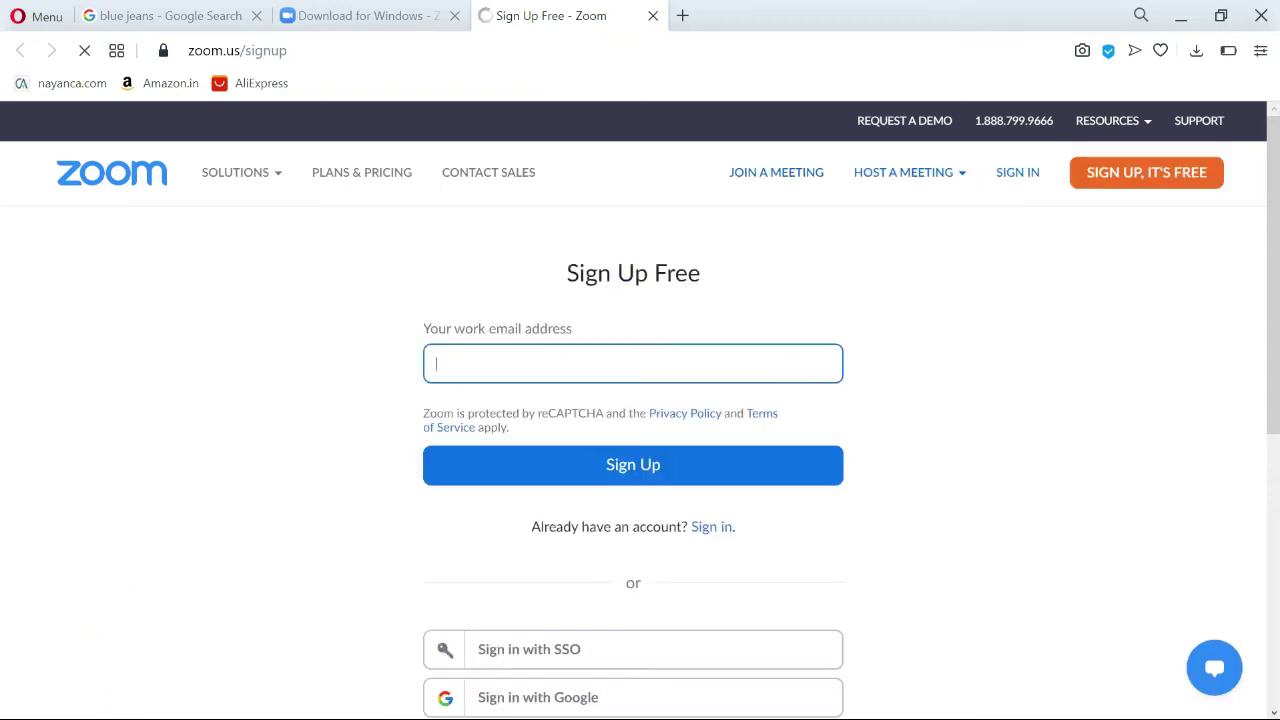
Sign up with your work email address, then close the confirmation-email tab.
click(634, 372)
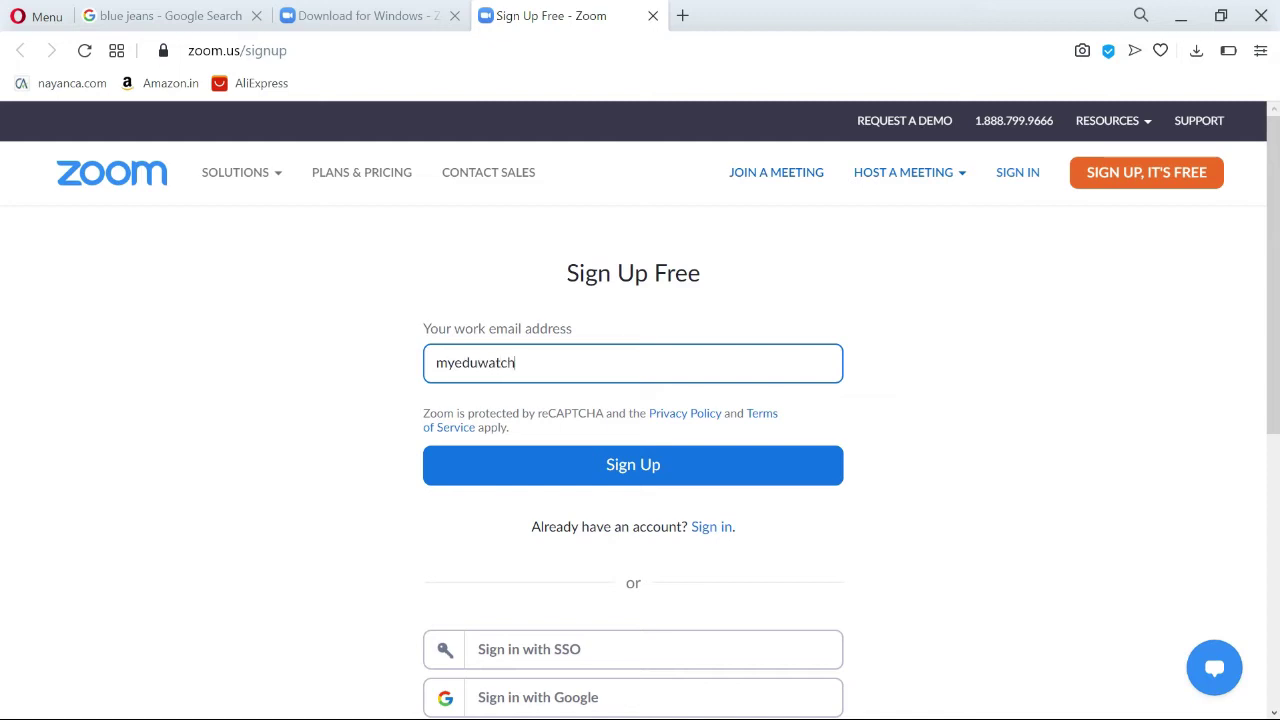
scroll(543, 551, down, 2)
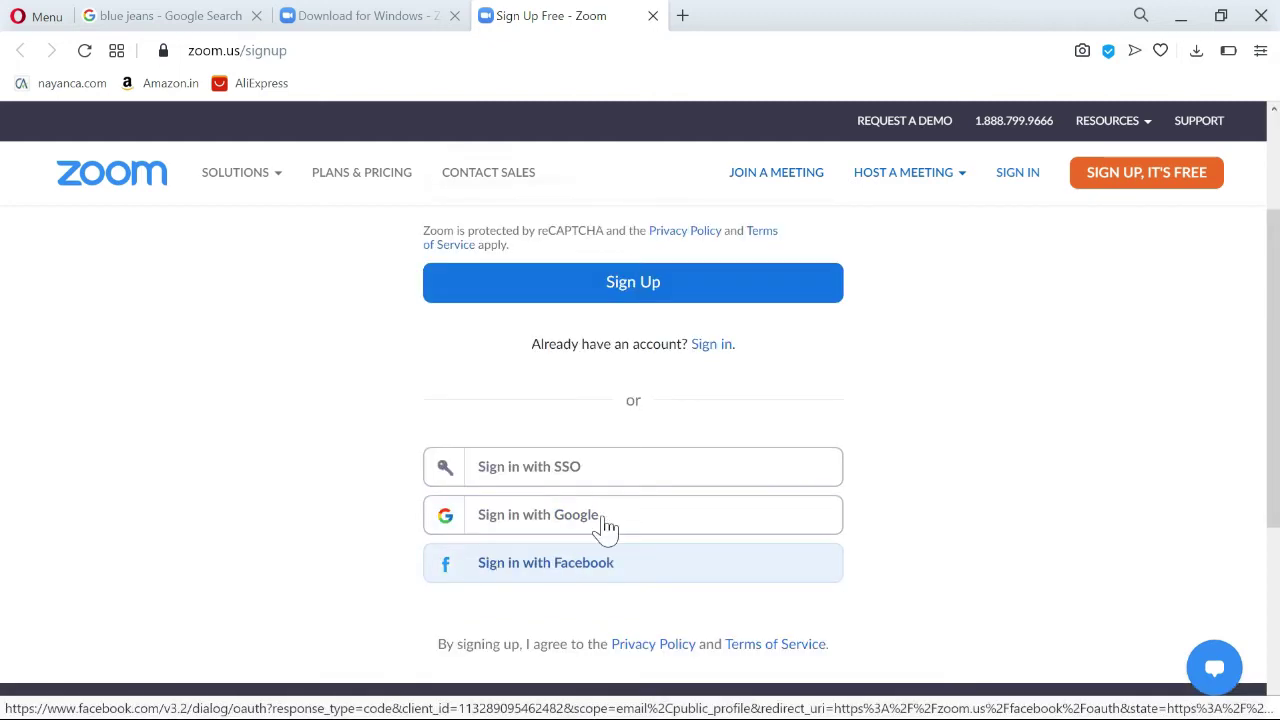
scroll(3, 385, up, 2)
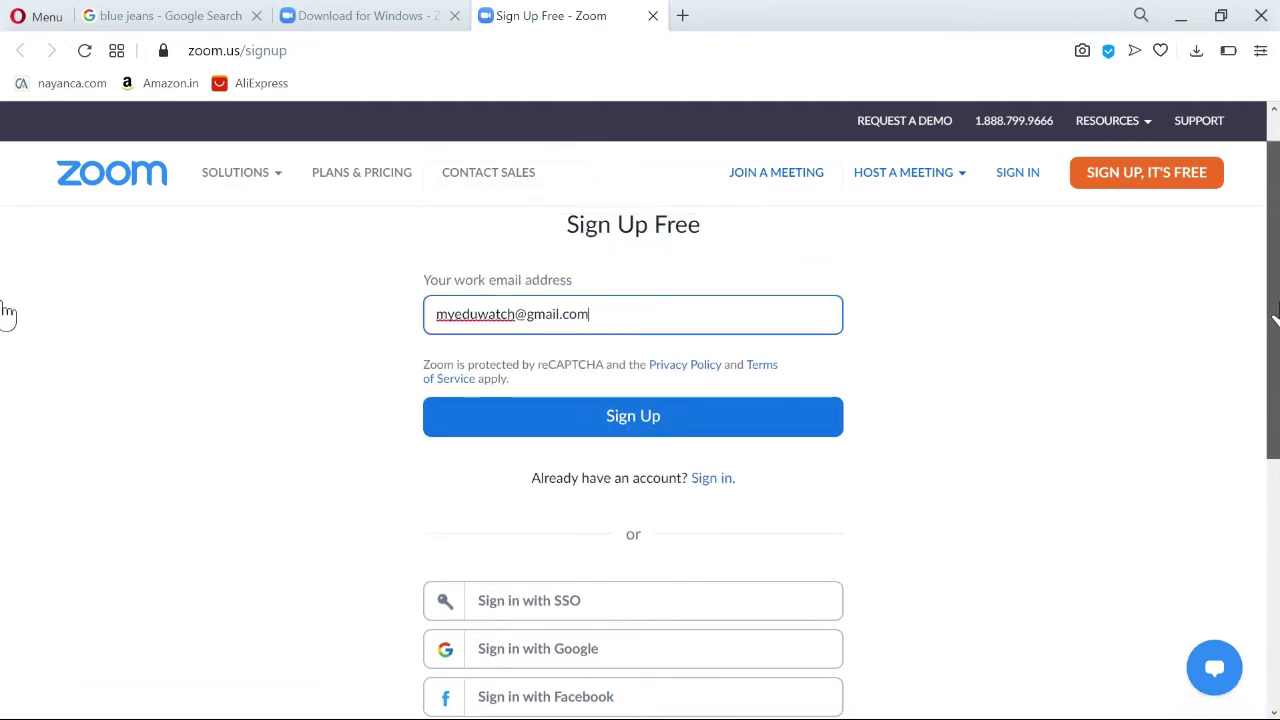
click(665, 467)
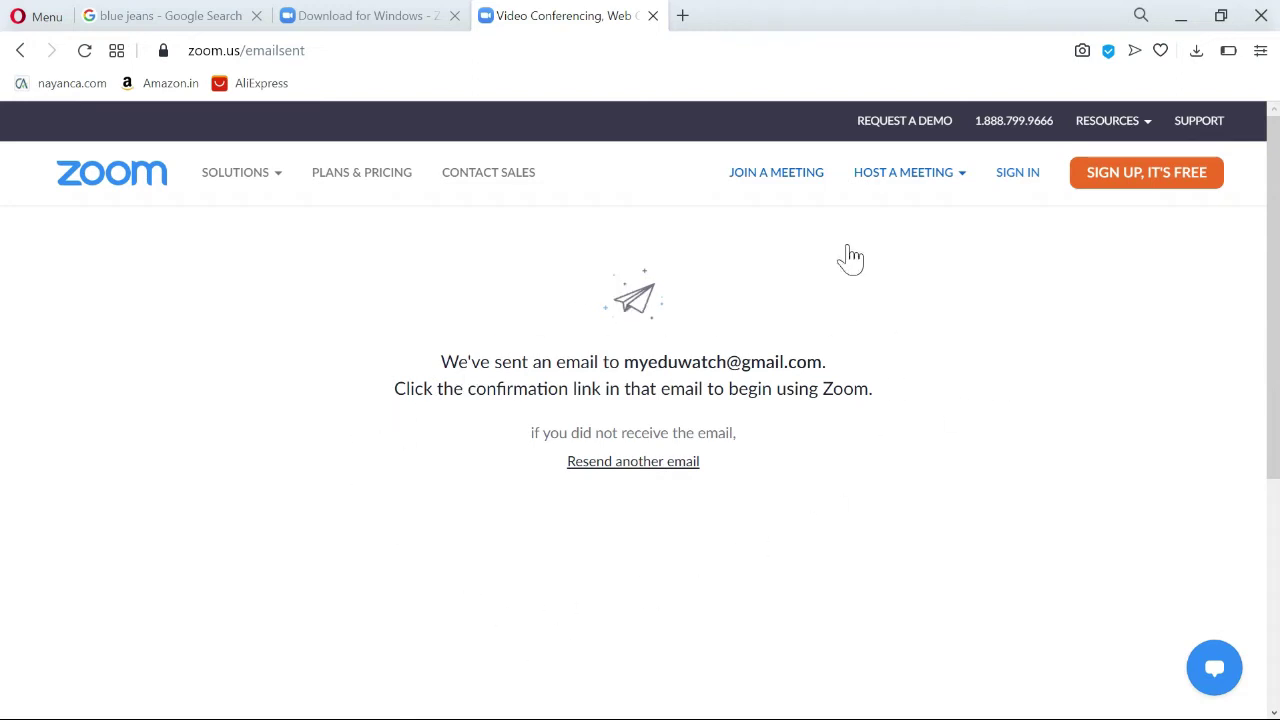
click(653, 18)
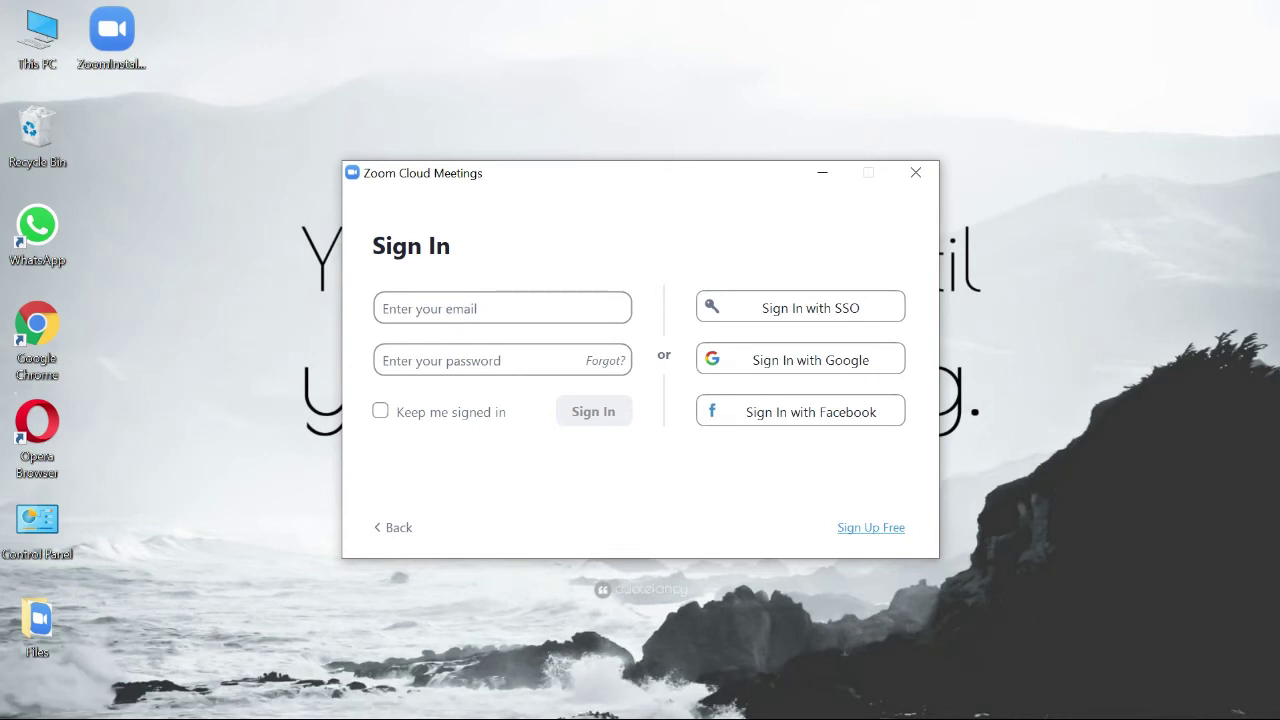
Sign in with the account email and password, with 'Keep me signed in' ticked.
click(458, 303)
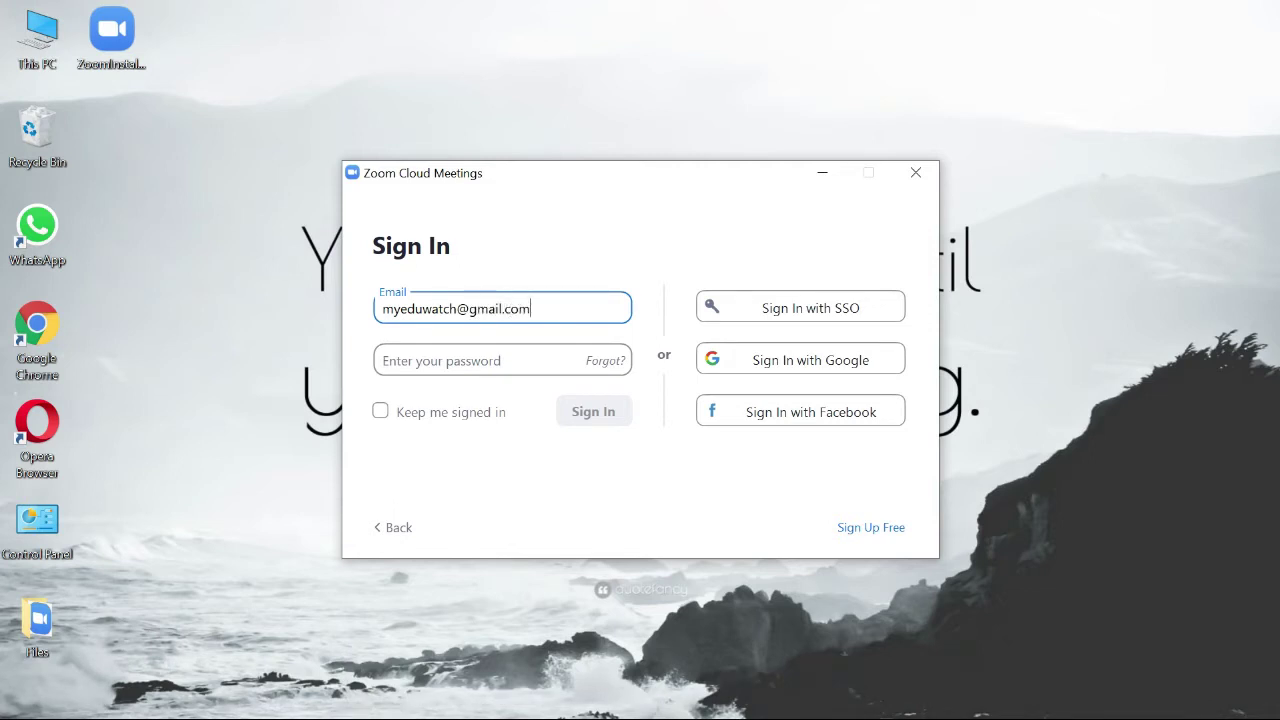
click(478, 360)
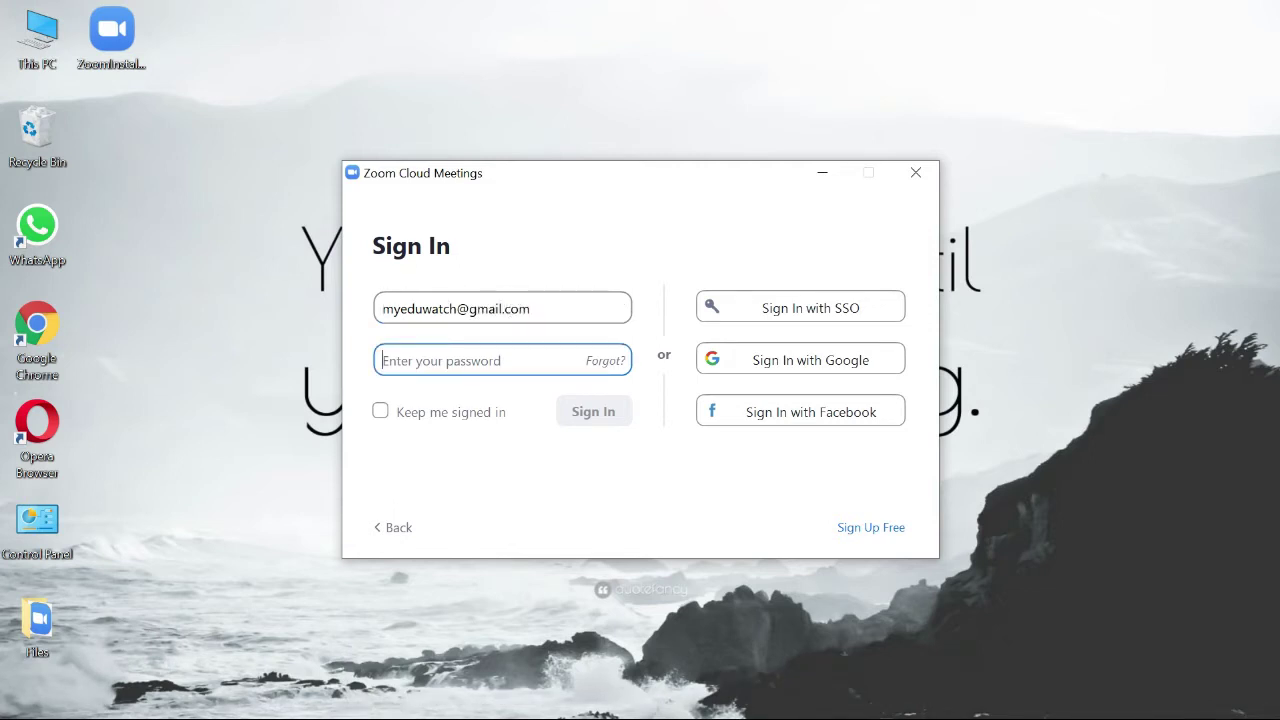
text(*)
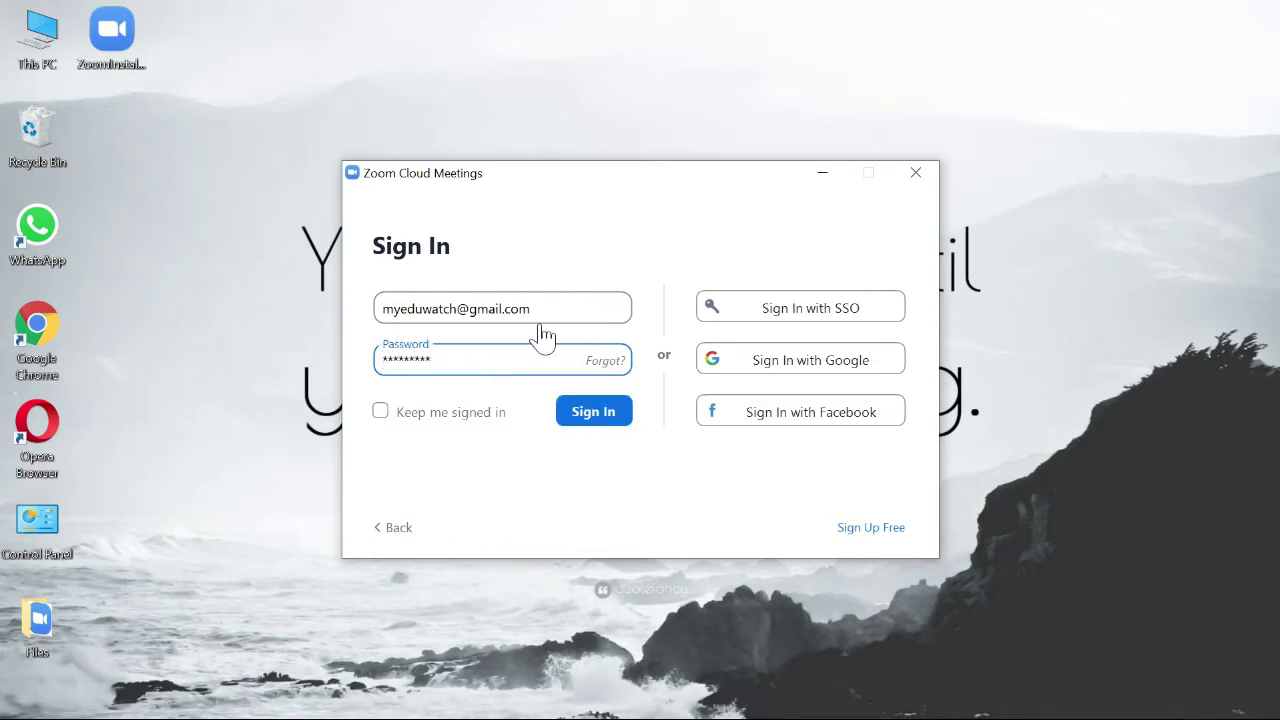
click(480, 424)
click(589, 421)
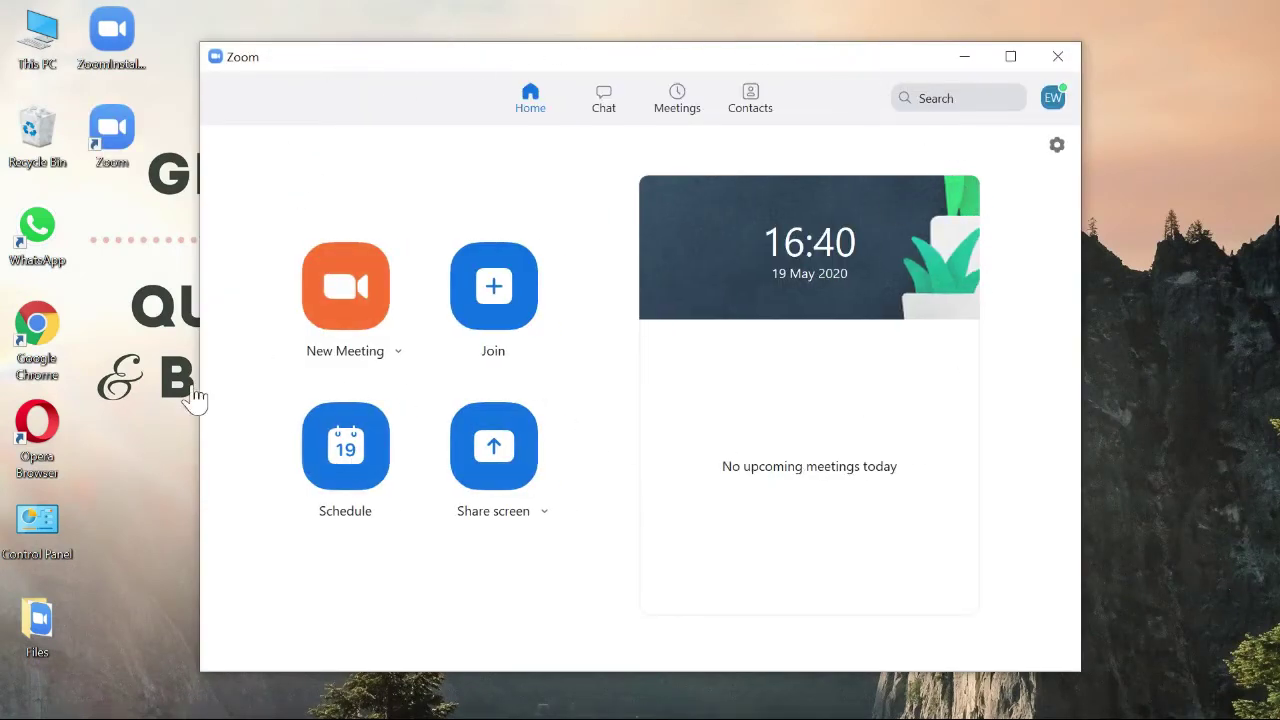
Maximise the Zoom window and browse Chat, Meetings, Contacts, Search and the profile menu before returning Home.
click(1011, 57)
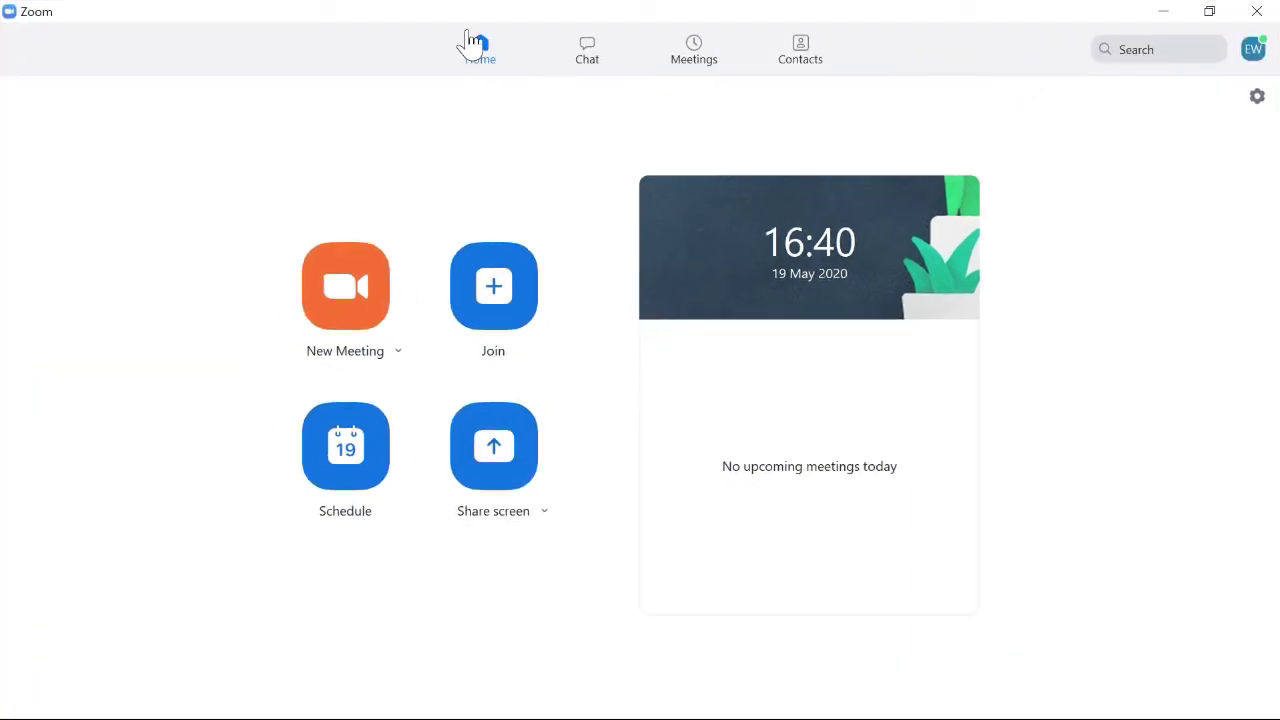
click(588, 56)
click(703, 60)
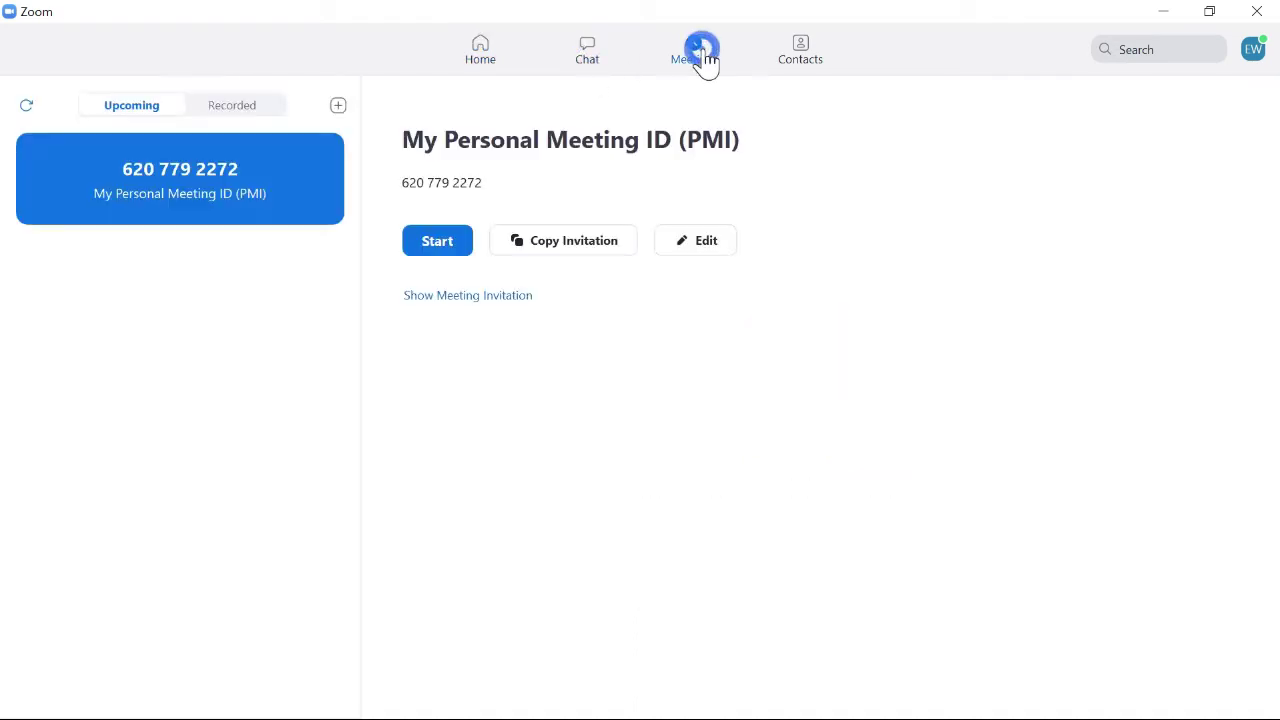
click(803, 52)
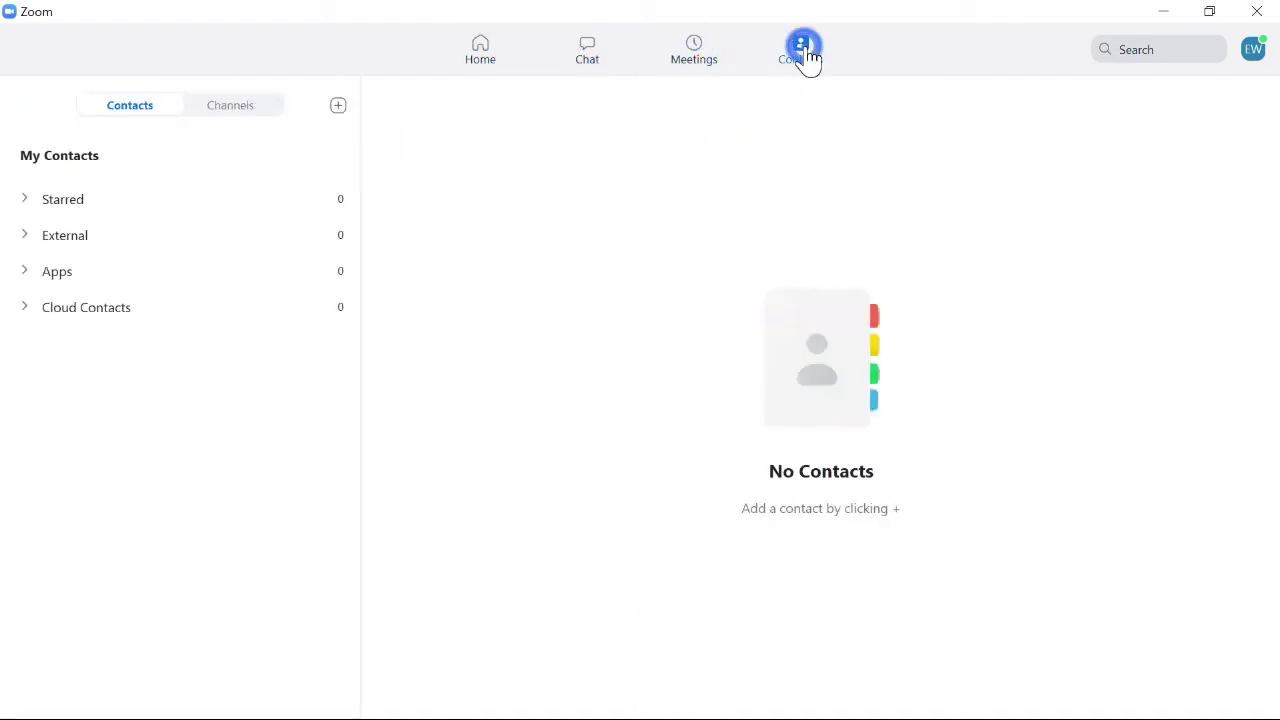
click(1122, 52)
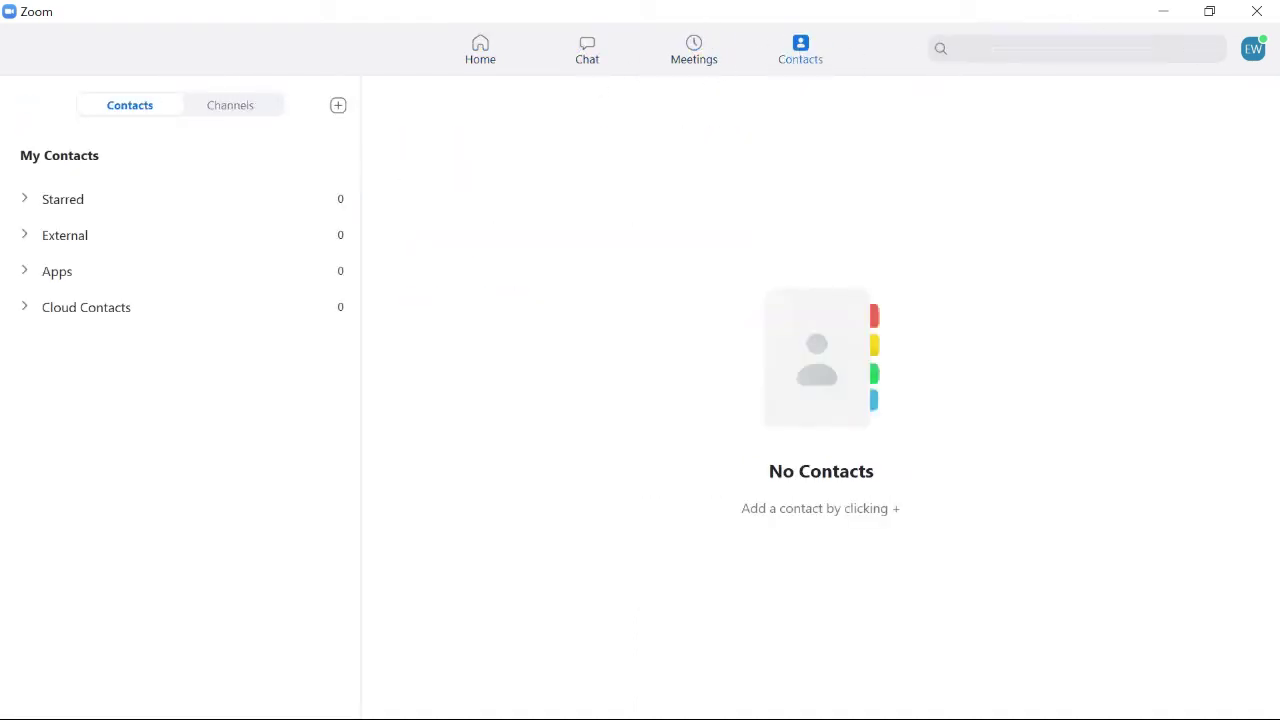
click(1258, 52)
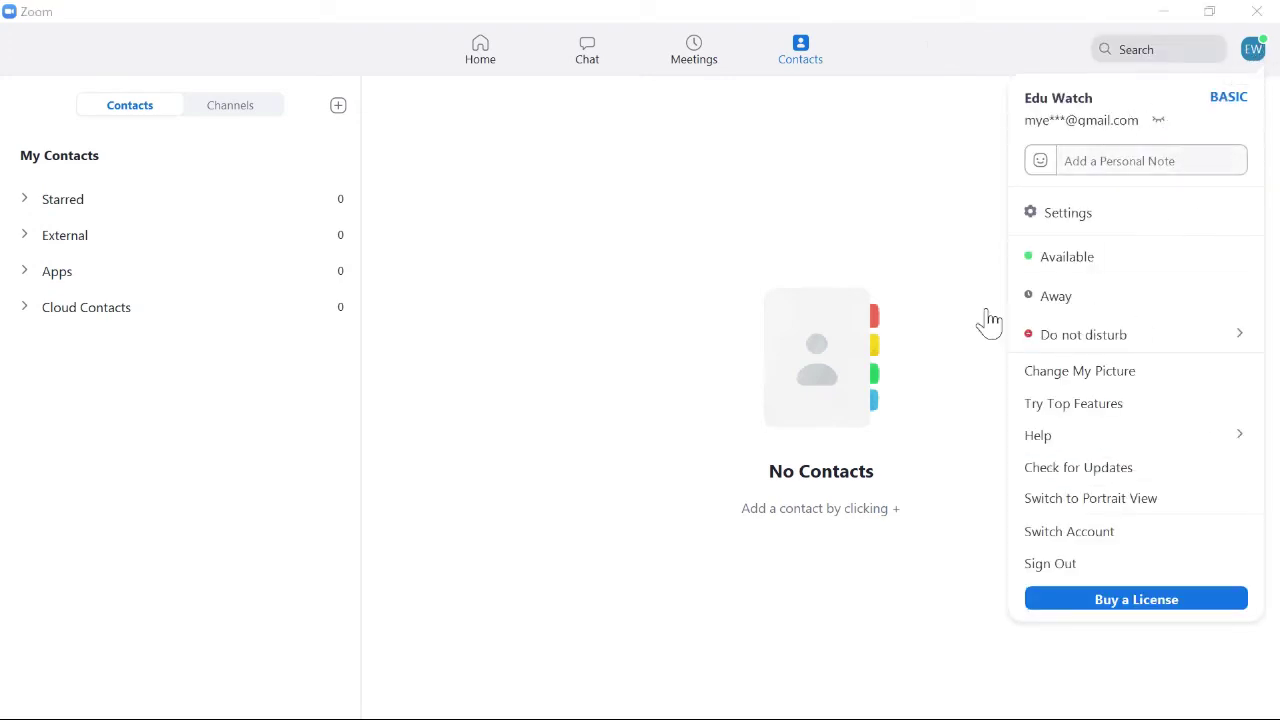
click(481, 58)
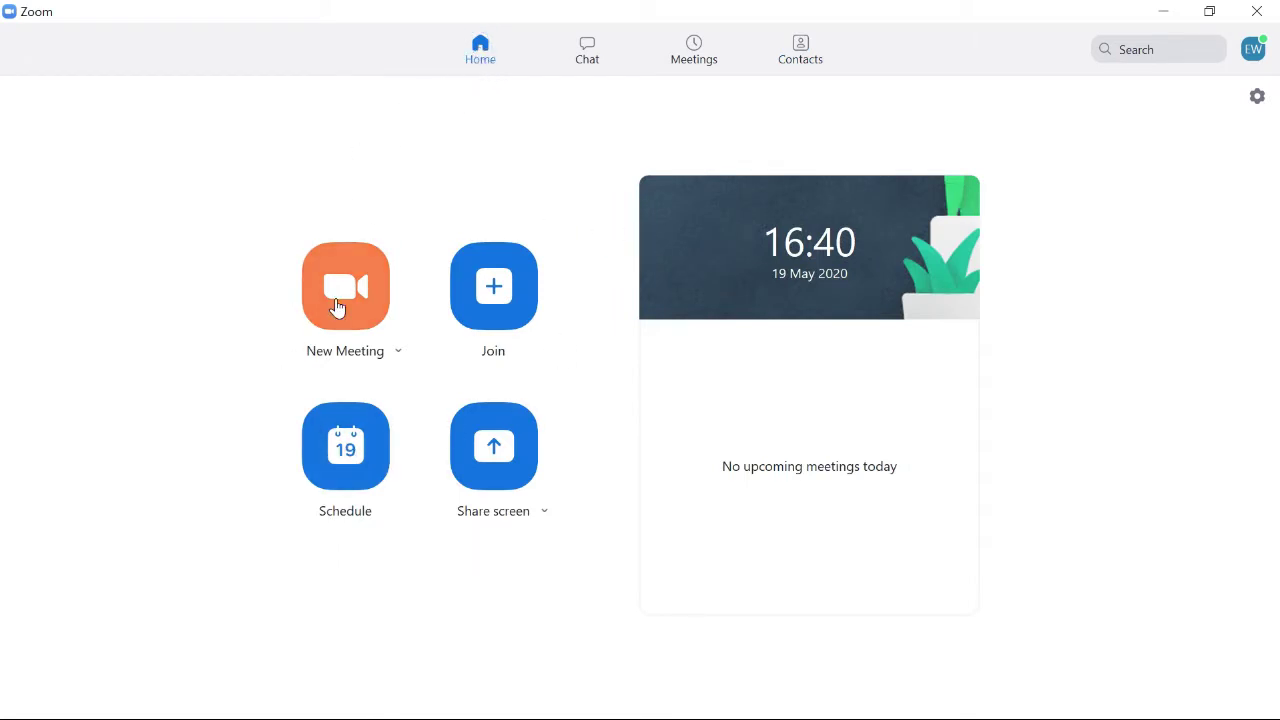
Preview the New Meeting and Join options (no audio, video off) without joining, then start scheduling a meeting.
click(397, 356)
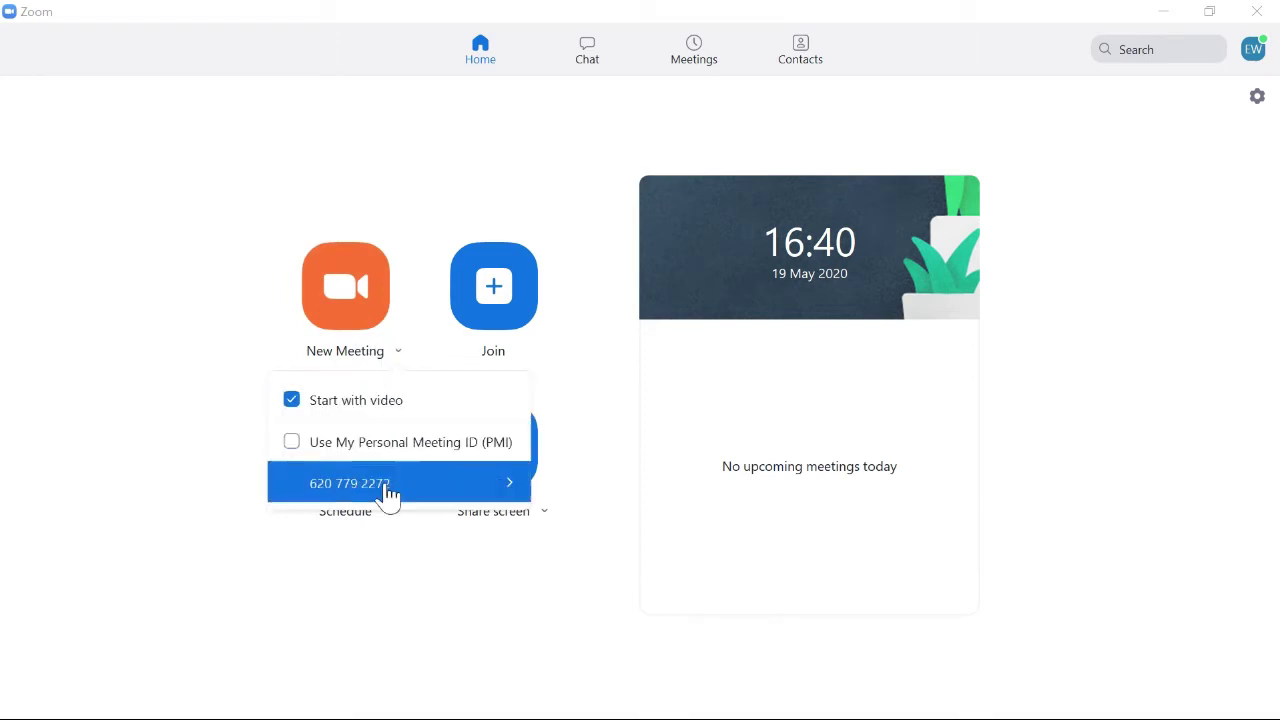
click(635, 410)
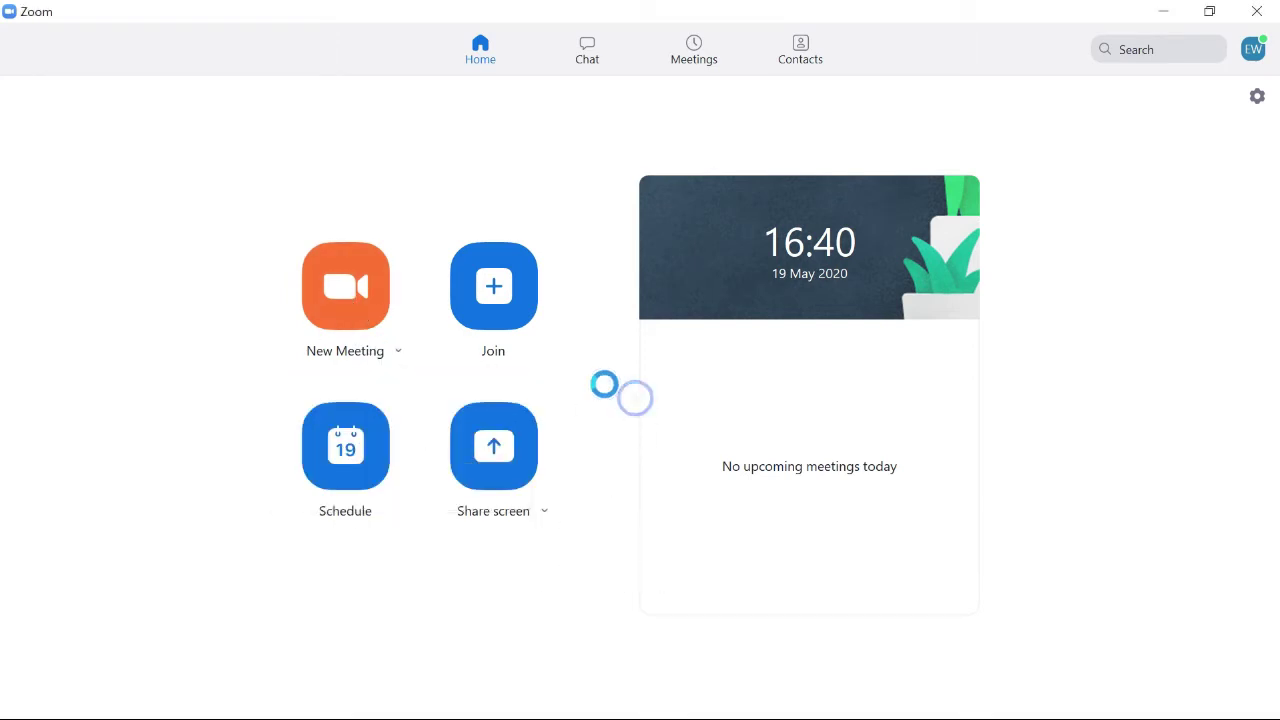
click(505, 297)
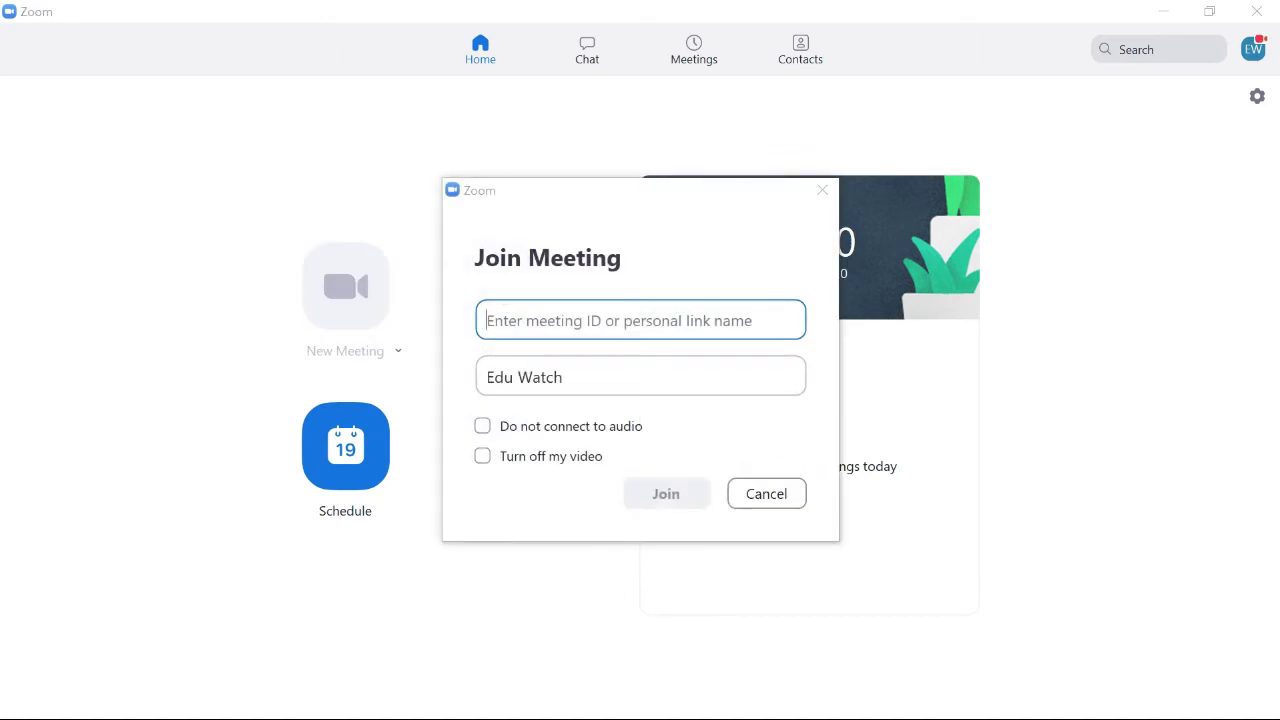
click(482, 426)
click(482, 456)
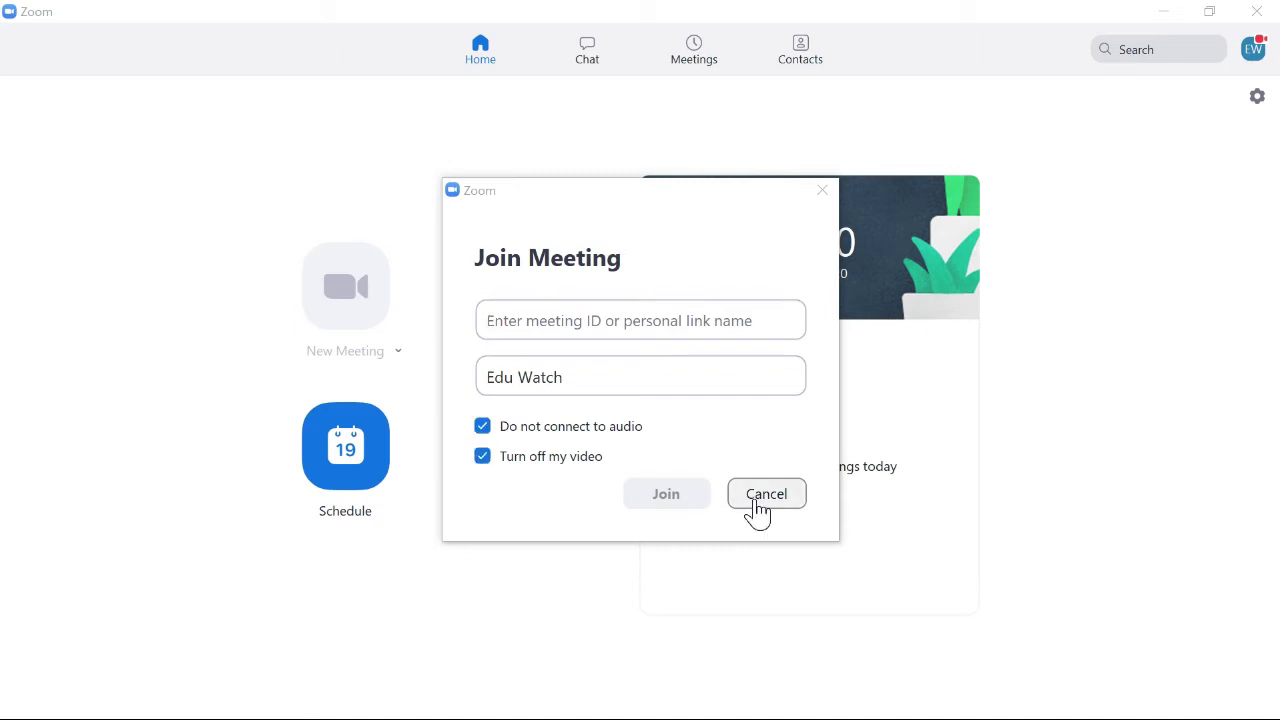
click(764, 496)
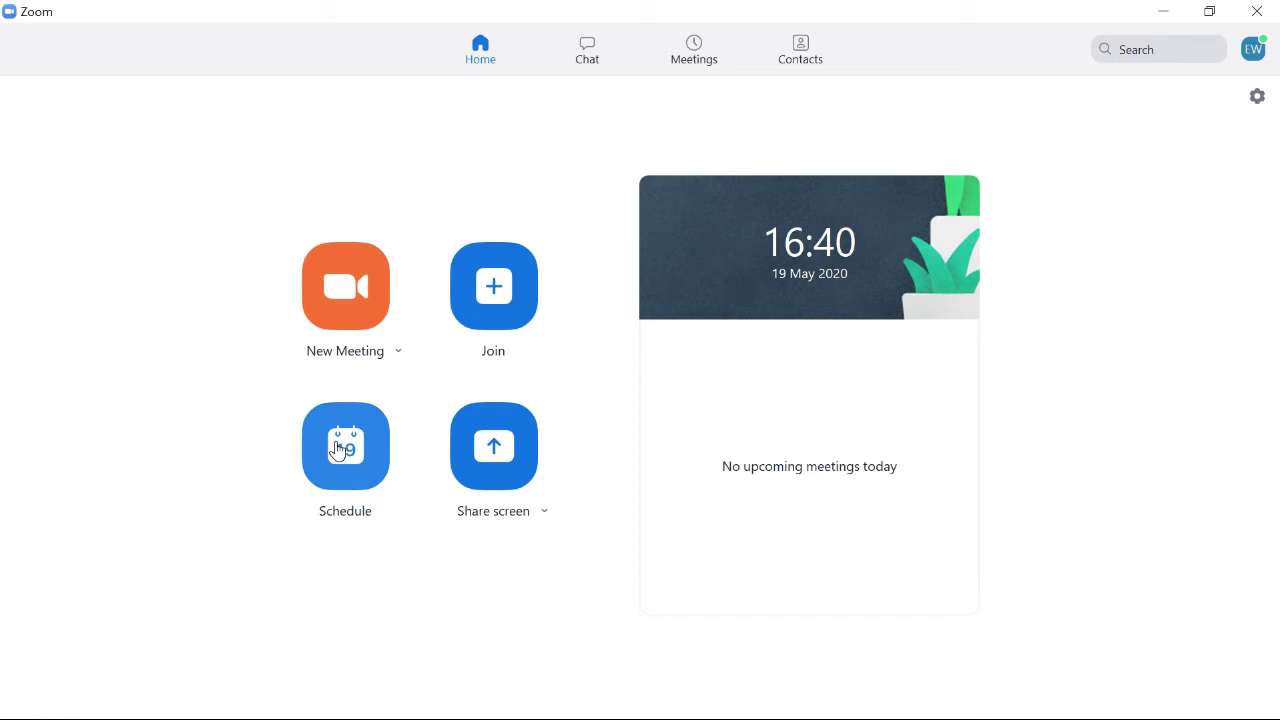
click(338, 450)
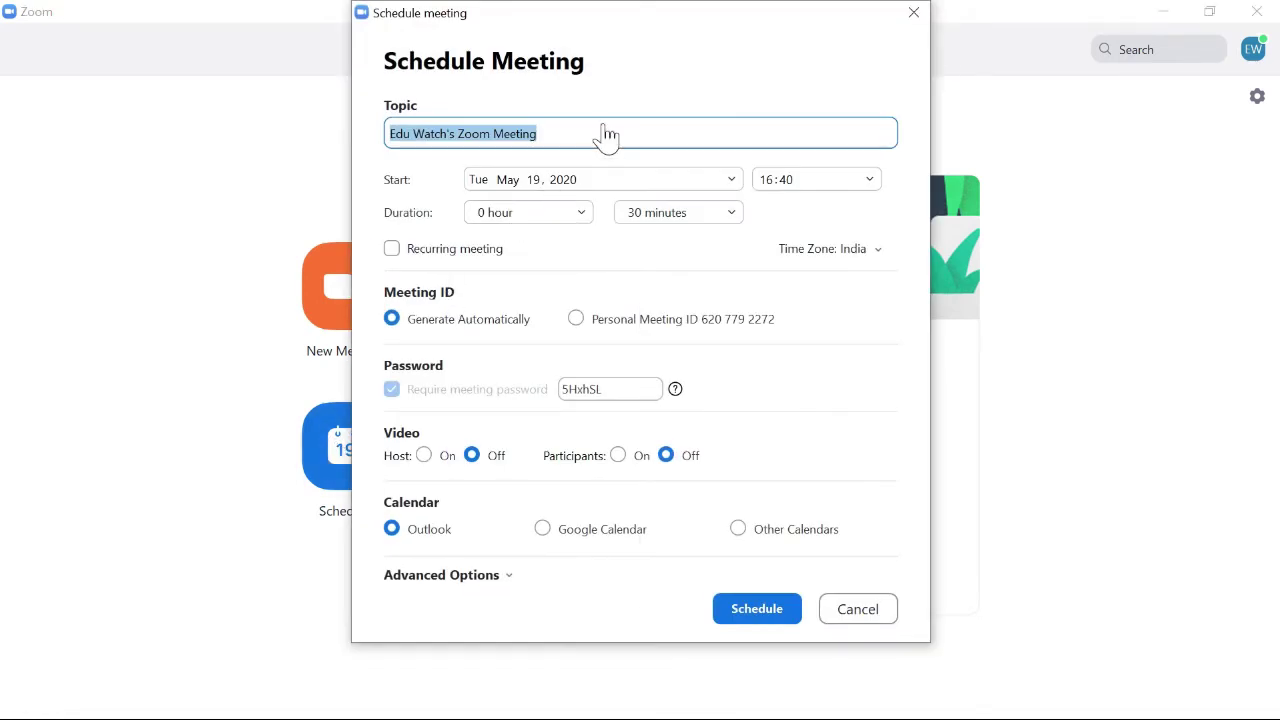
Title the meeting 'Zoom Tutorial', starting 19 May 2020 at 16:30.
key(BackSpace)
text(Zoom Tutorial)
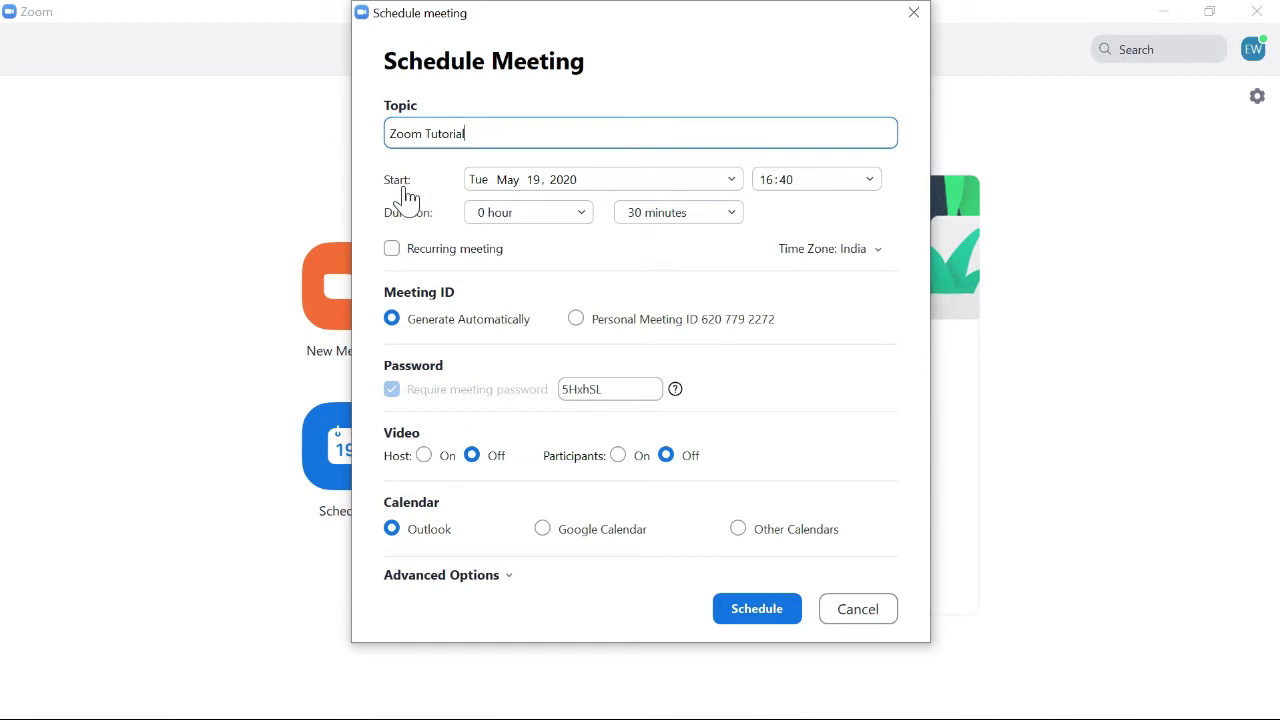
click(733, 182)
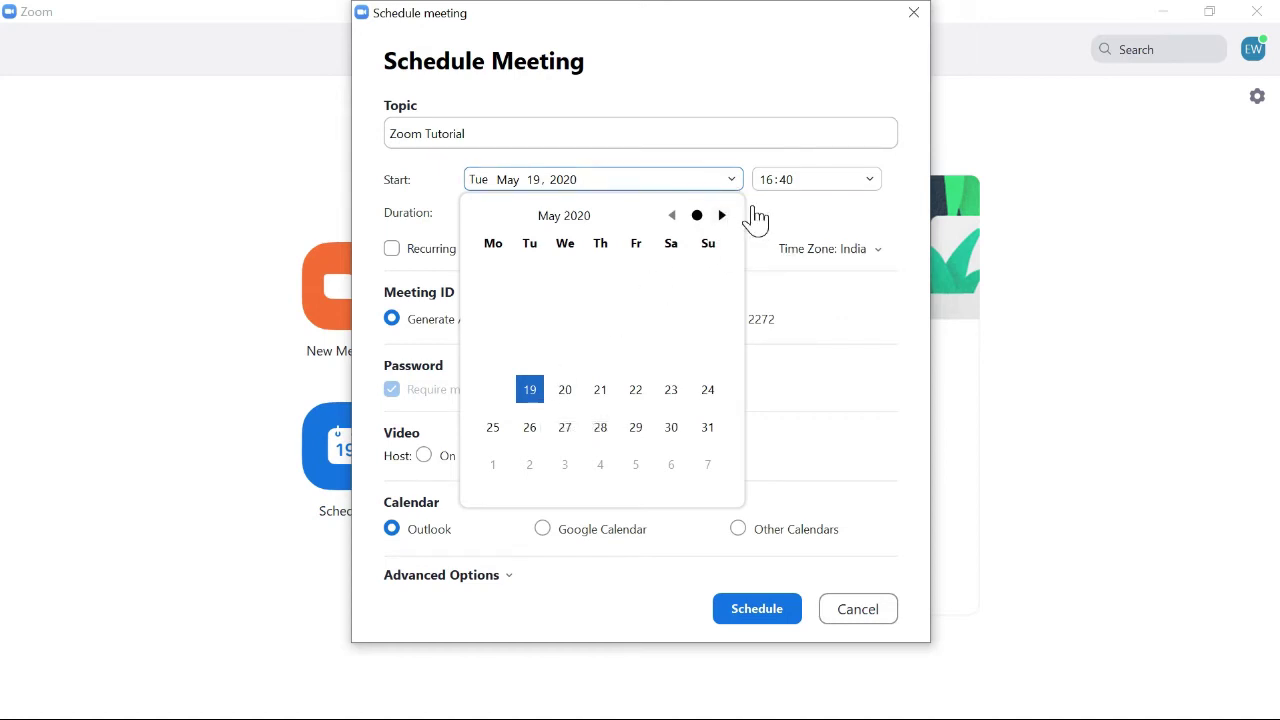
click(799, 235)
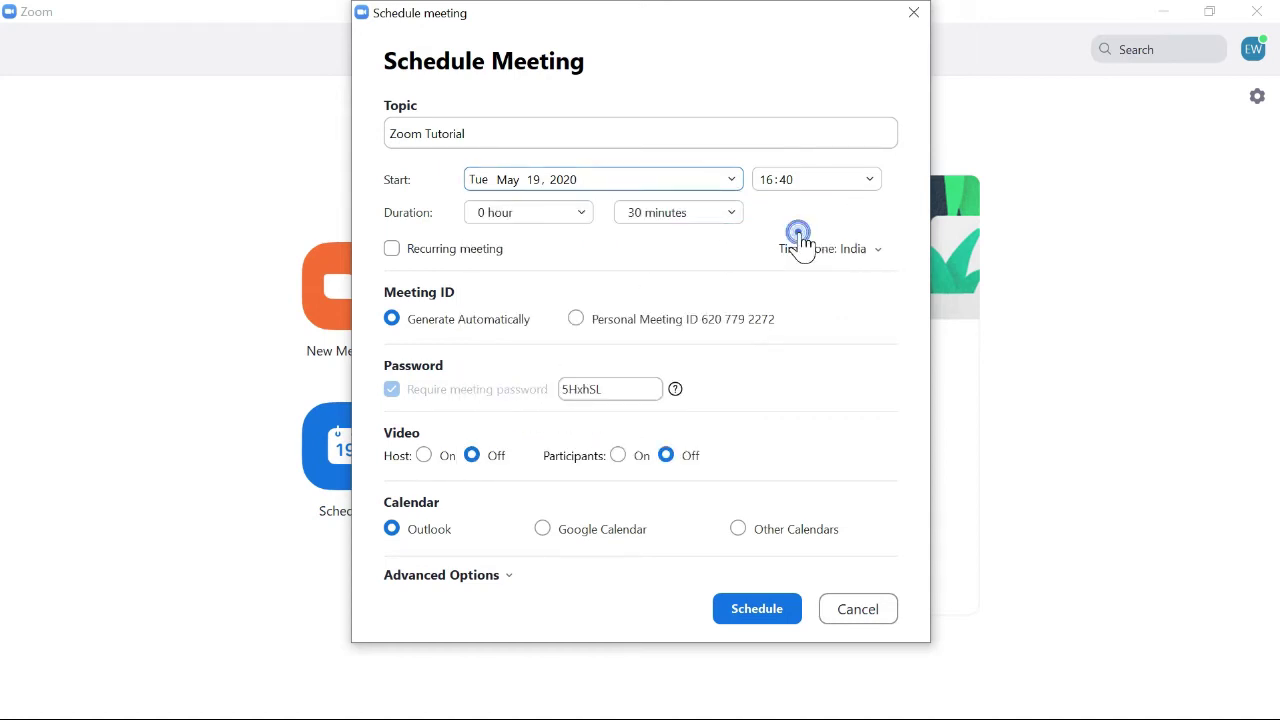
click(825, 178)
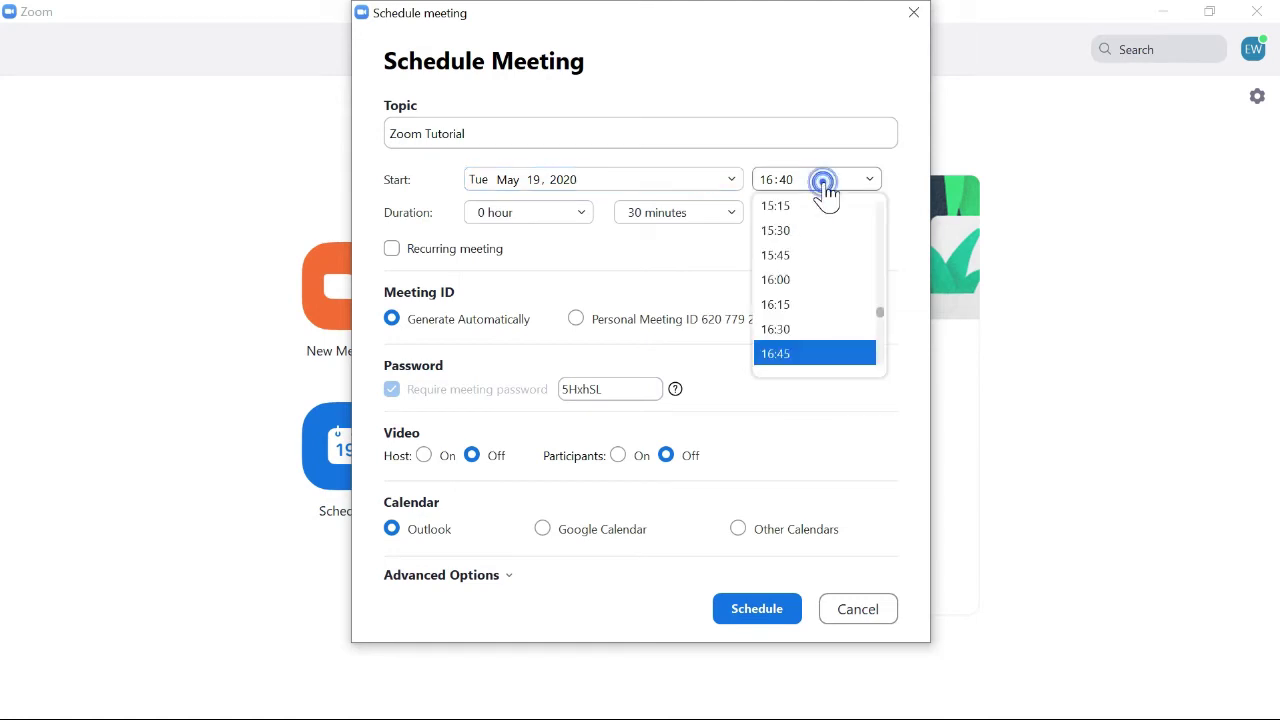
click(786, 336)
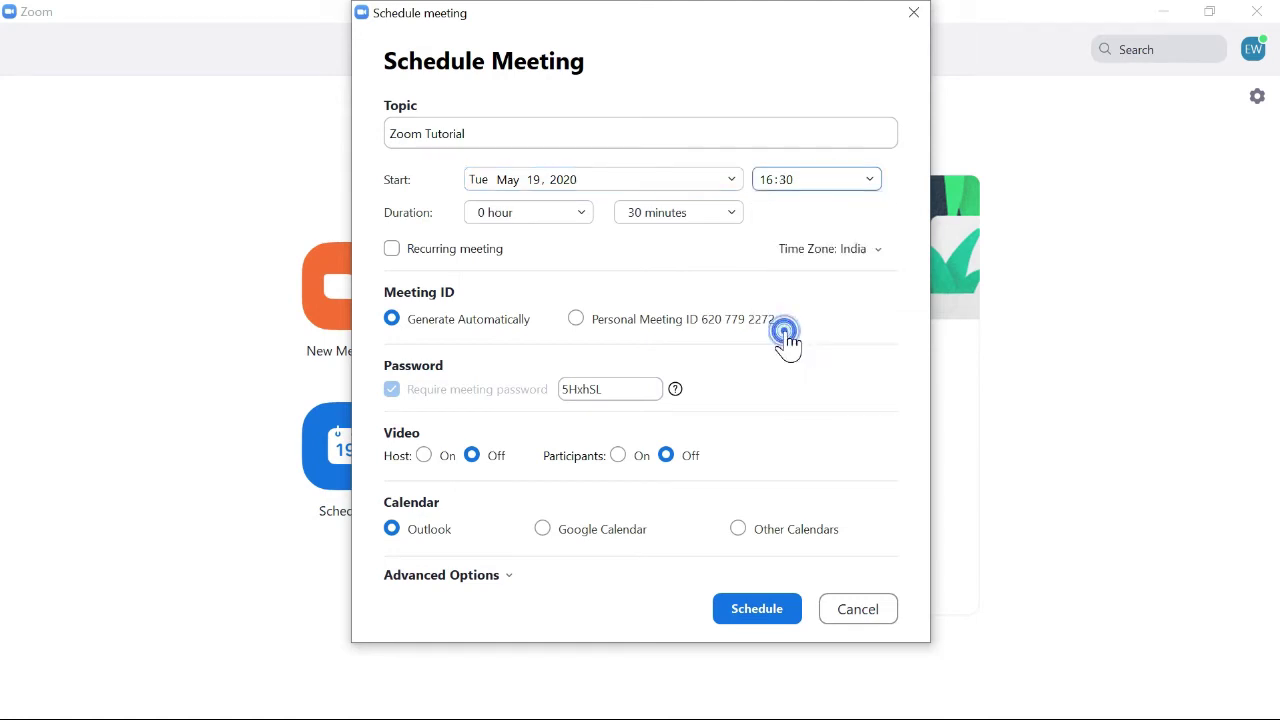
Set the meeting duration to 1 hour 30 minutes.
click(563, 228)
click(554, 242)
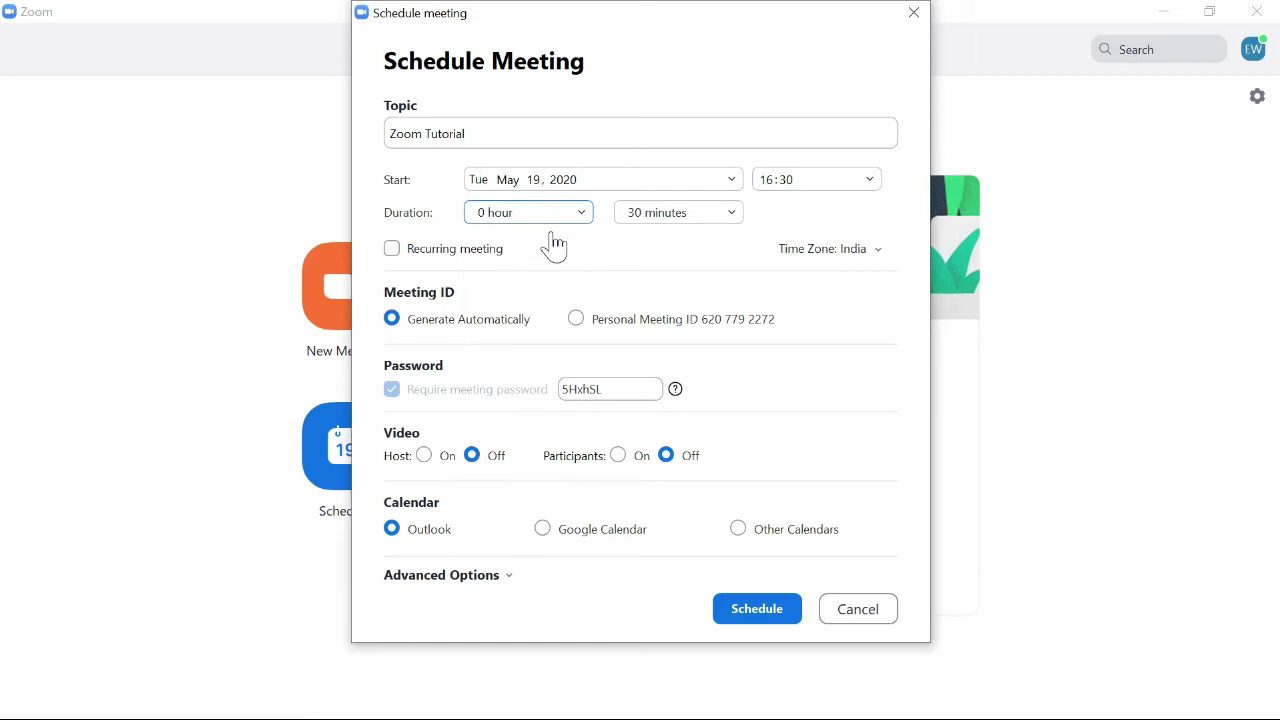
click(638, 214)
click(646, 300)
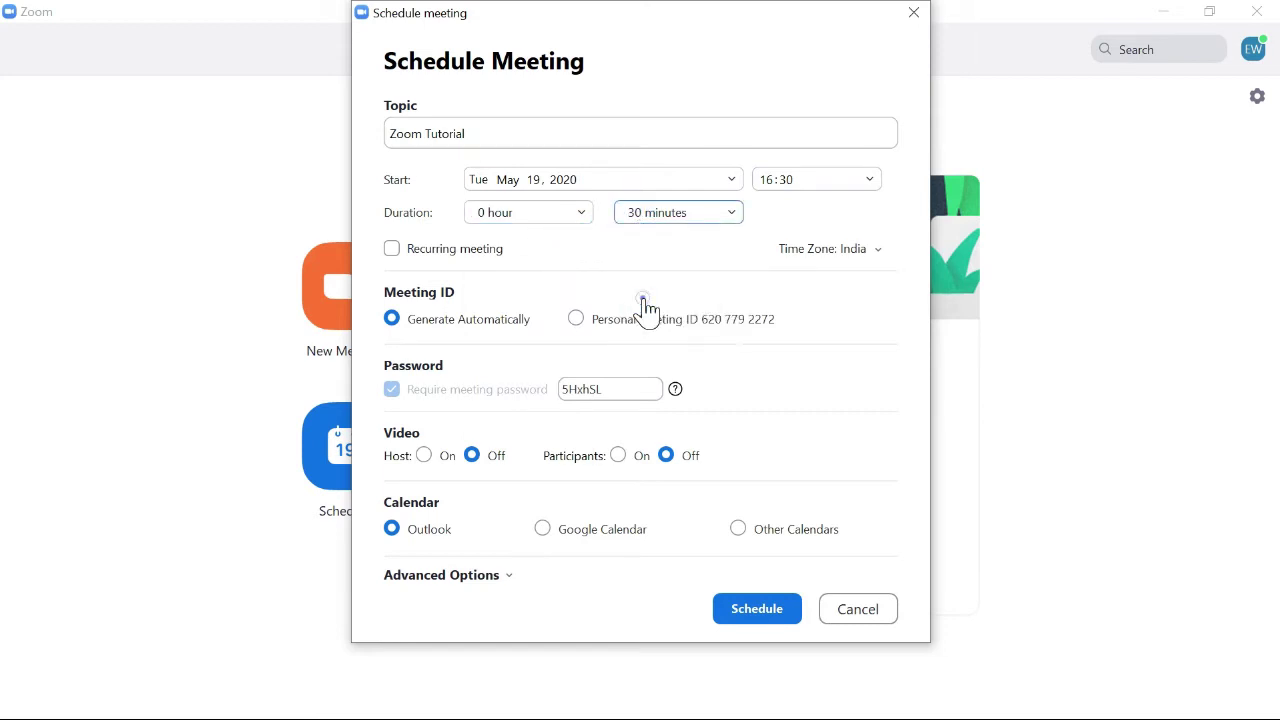
click(557, 204)
click(526, 270)
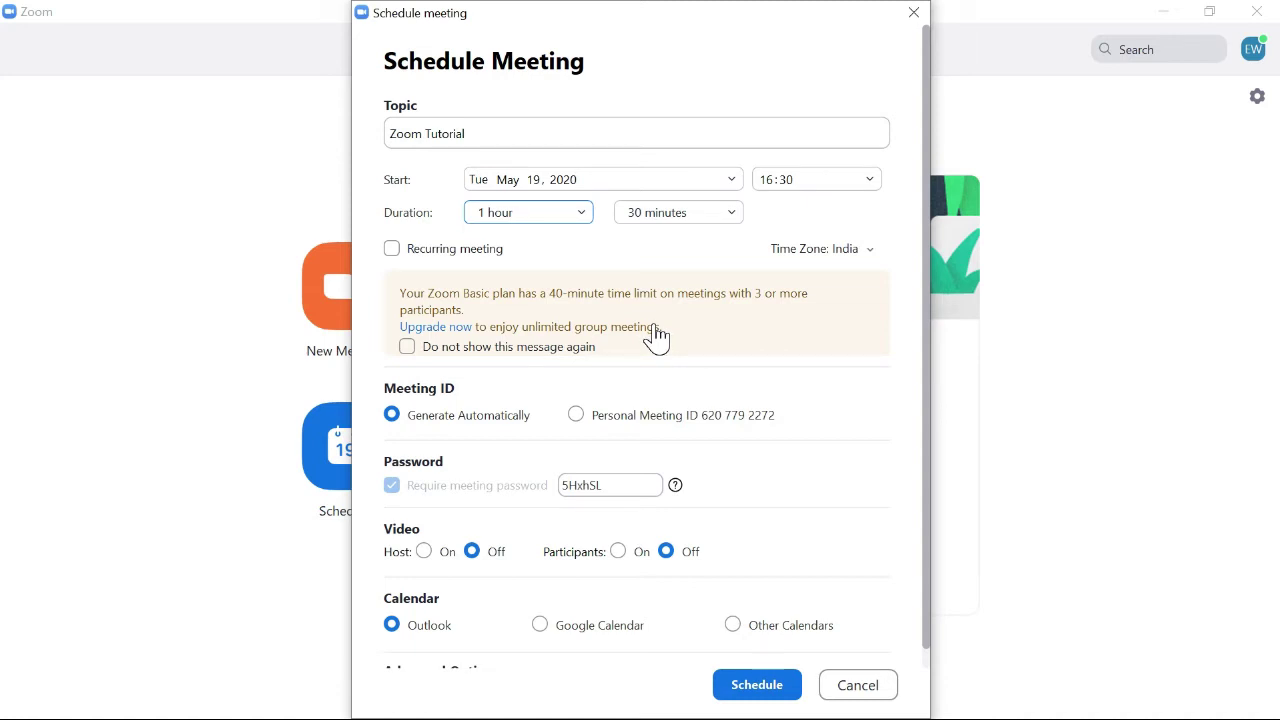
Make 'Zoom Tutorial' a recurring meeting that keeps an automatically generated meeting ID.
click(392, 250)
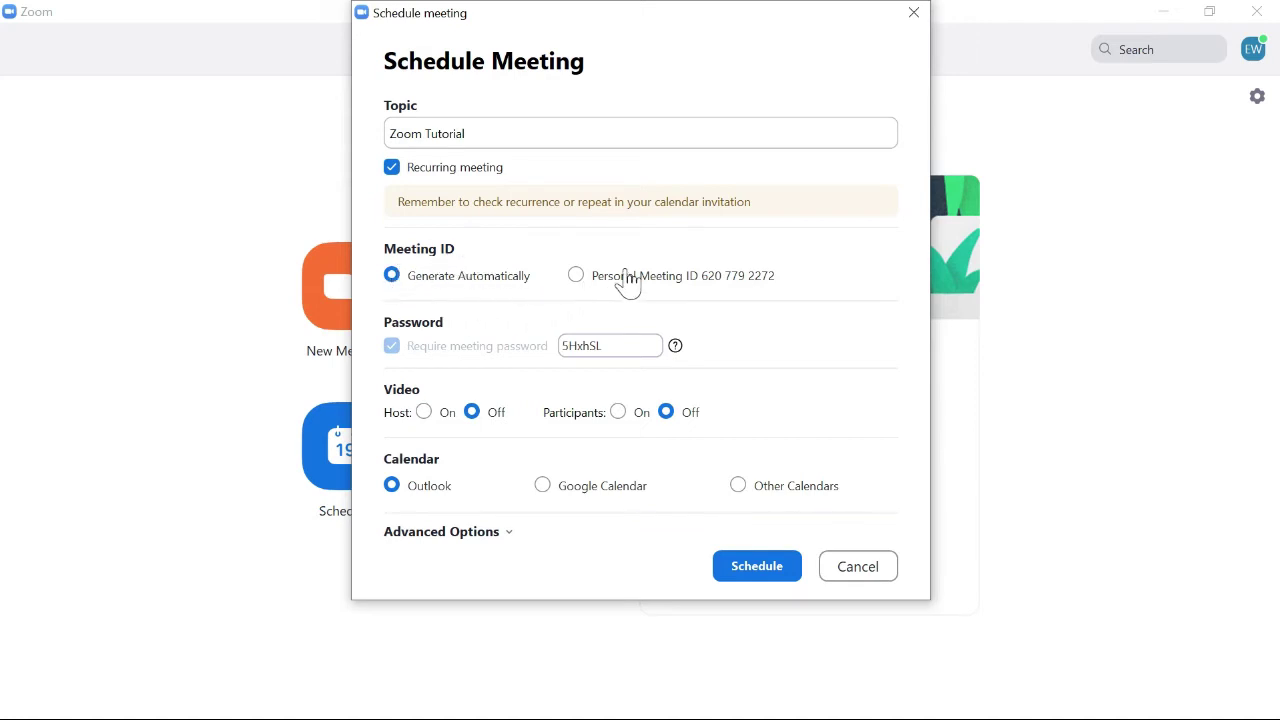
click(577, 277)
click(433, 283)
Delete the meeting password so the meeting has none.
double_click(600, 345)
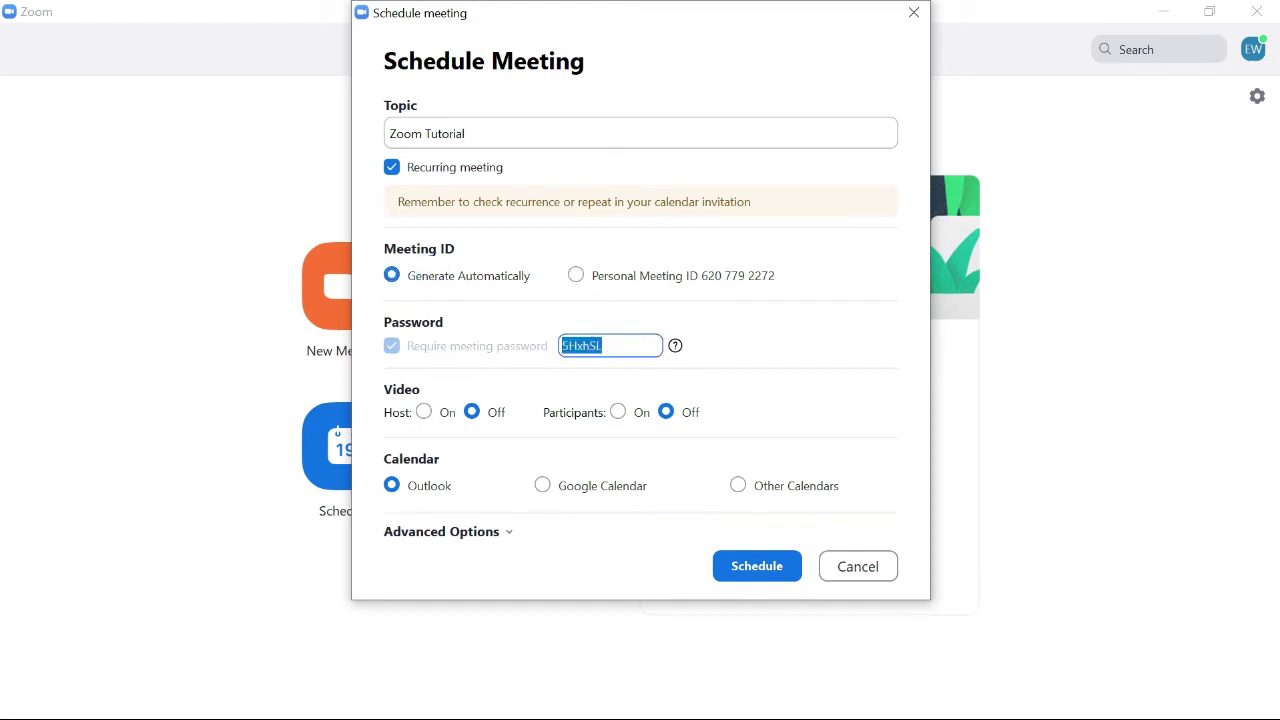
click(609, 343)
double_click(610, 345)
key(BackSpace)
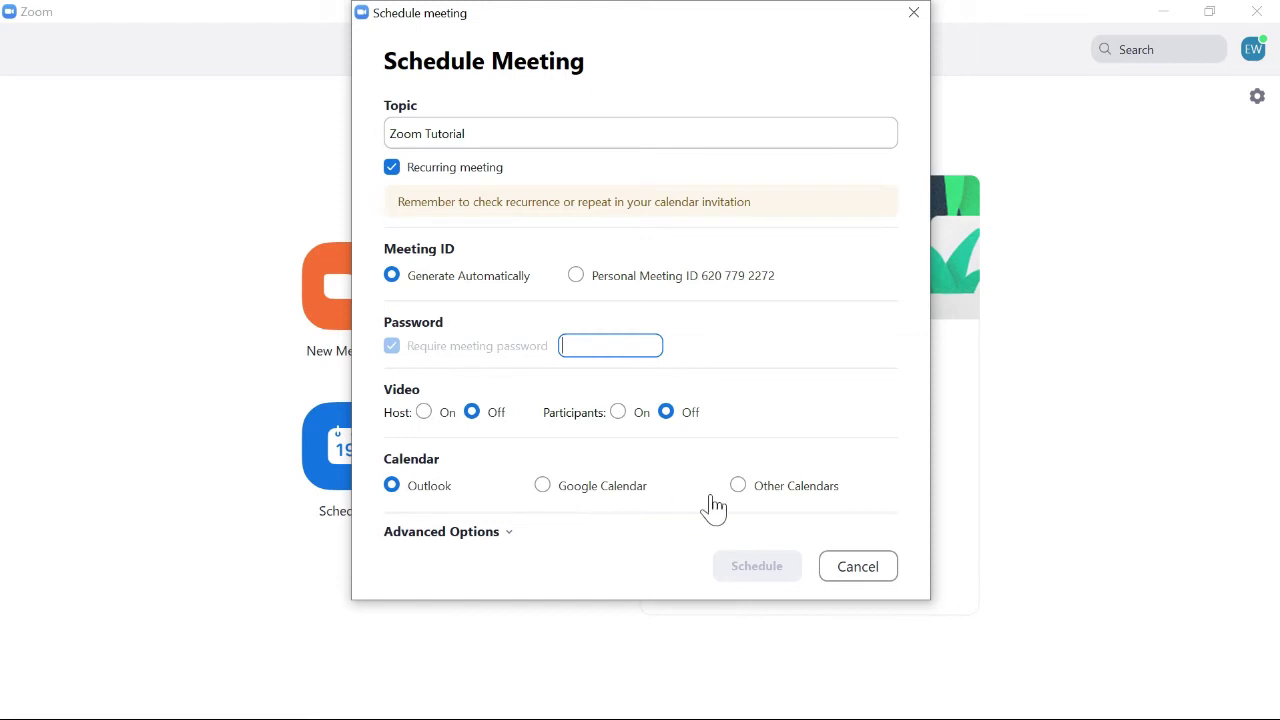
Choose Google Calendar and enable 'join before host' under Advanced Options.
click(550, 487)
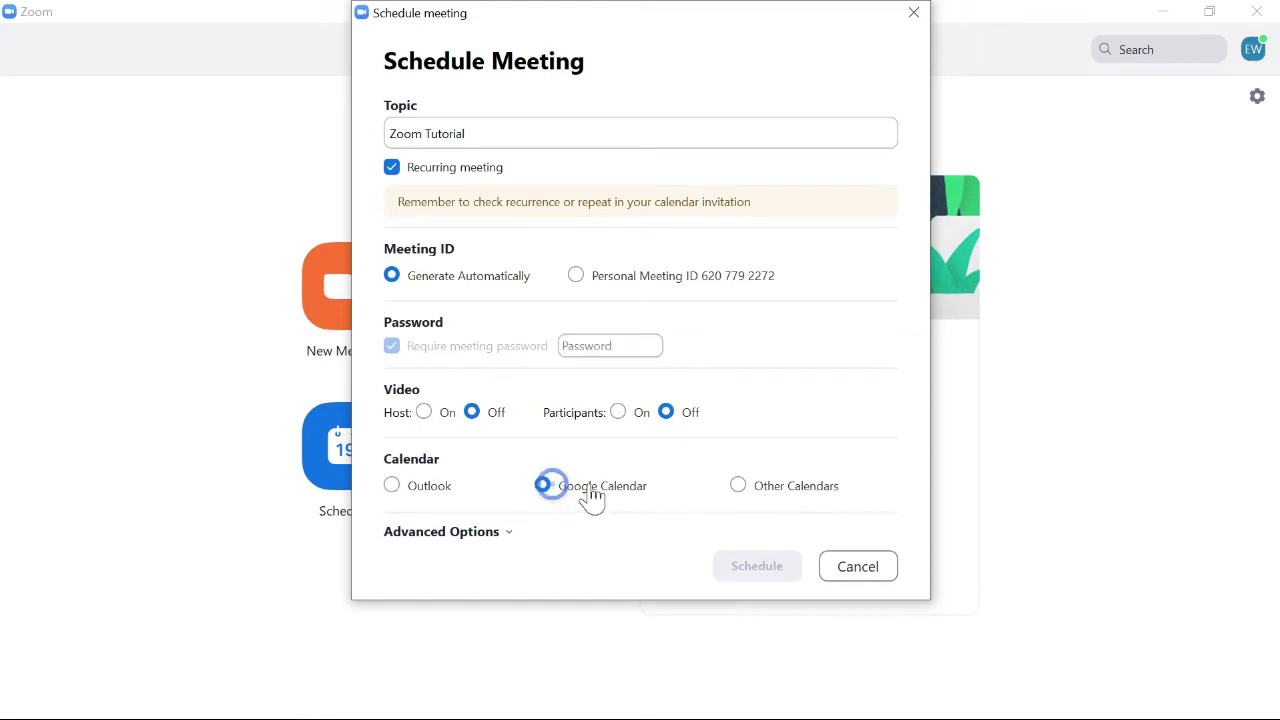
click(510, 534)
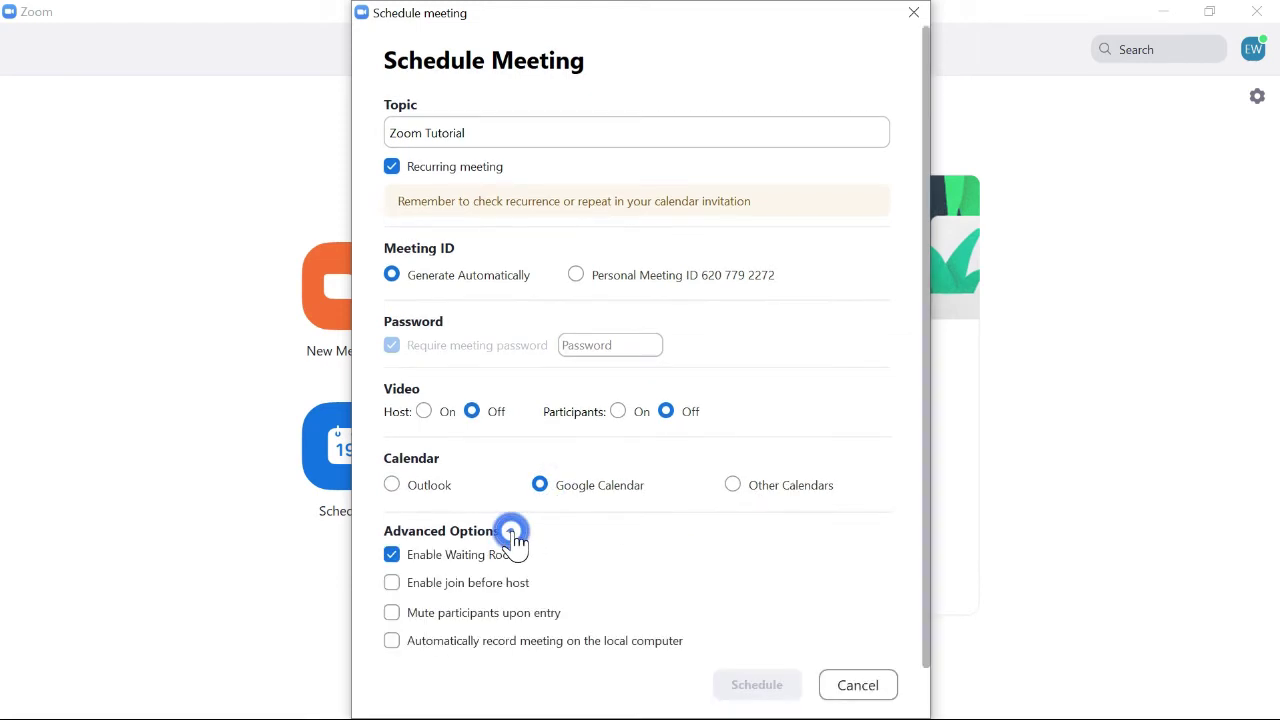
click(927, 357)
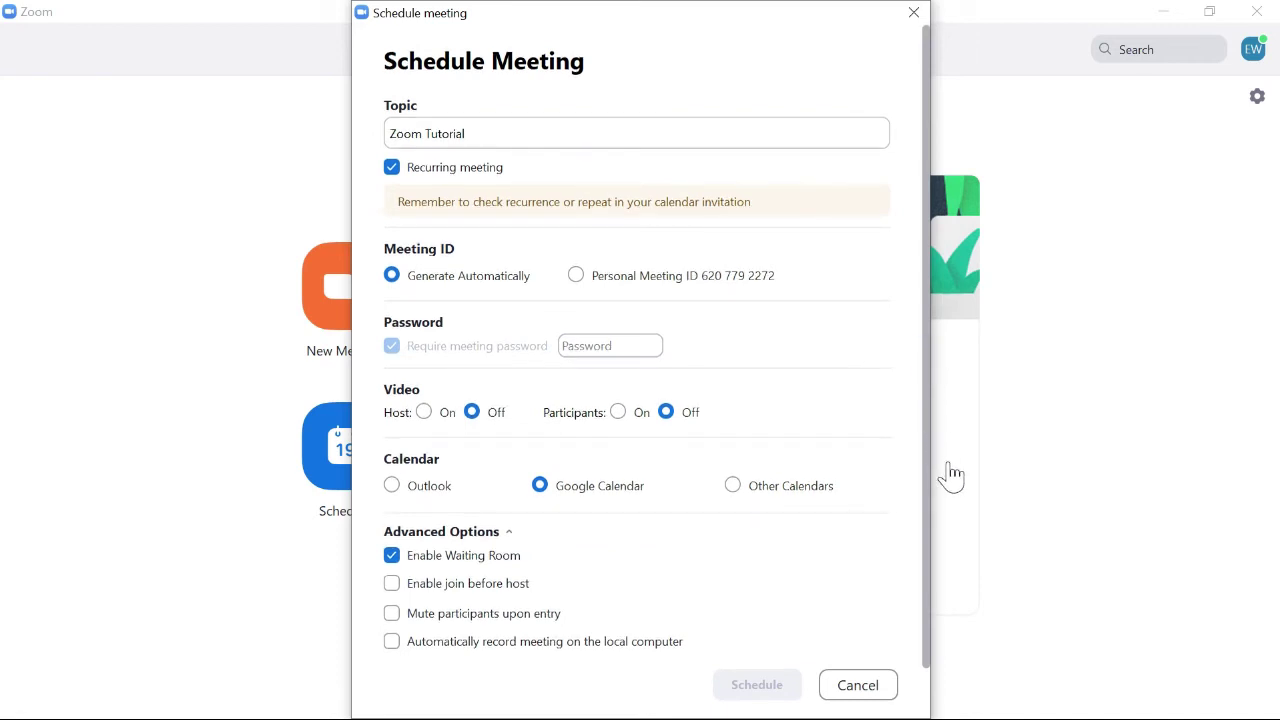
click(927, 554)
click(391, 589)
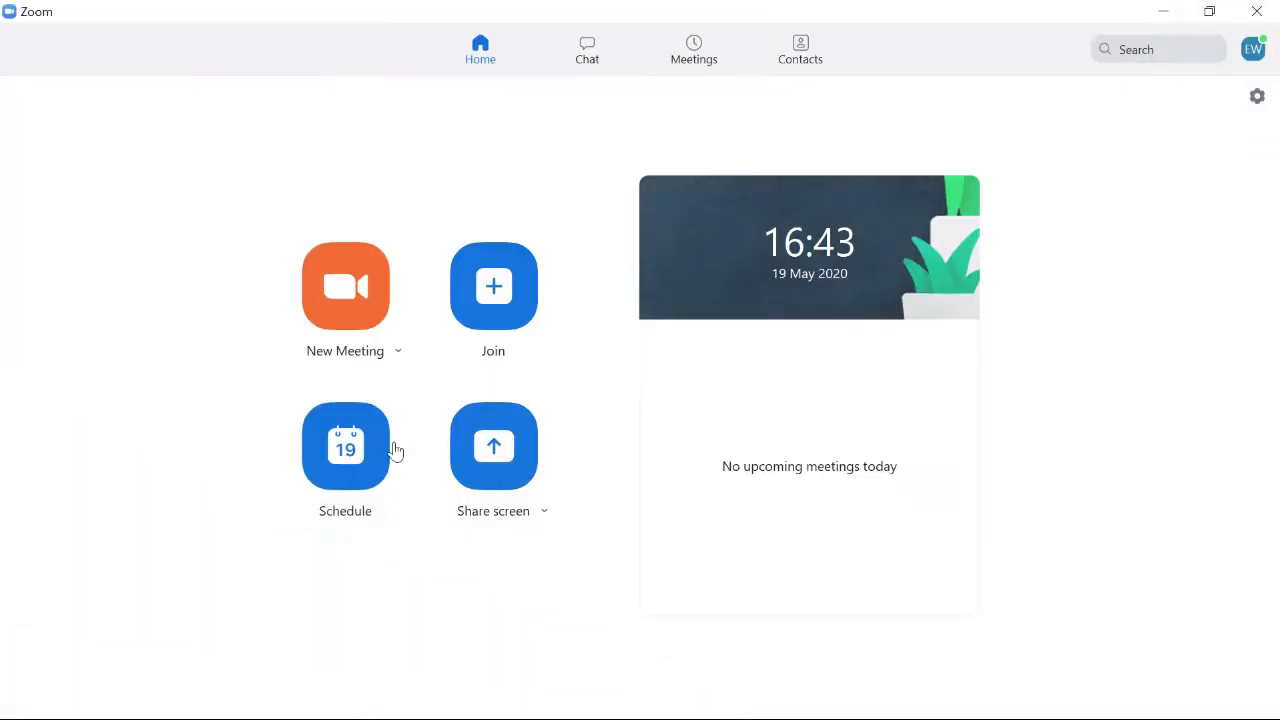
click(489, 472)
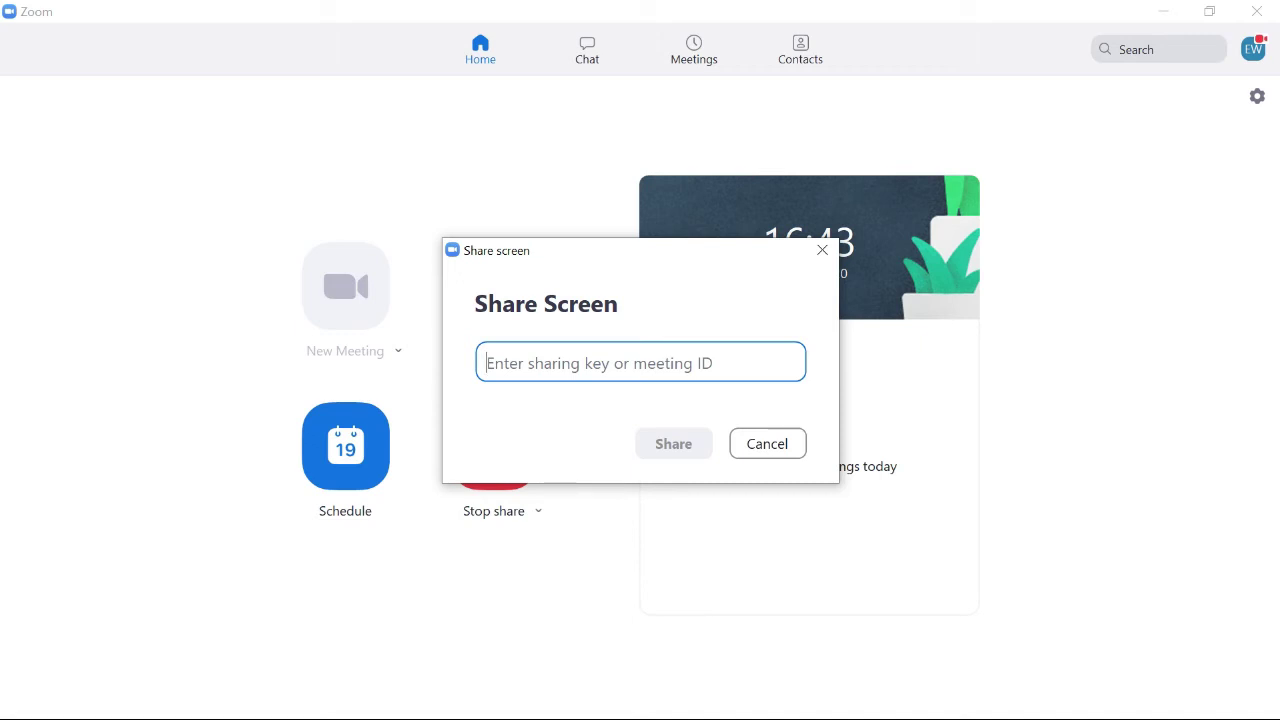
click(767, 443)
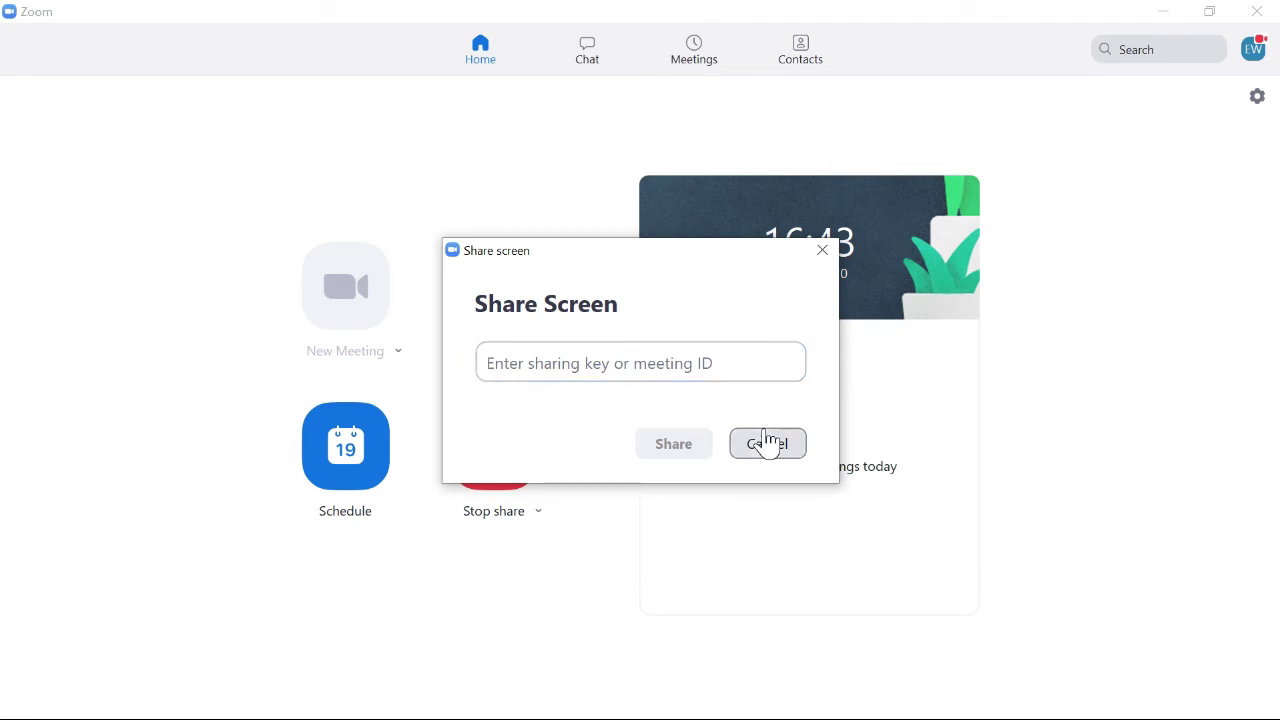
Visit Chat, dismiss its new-chat tip, then show Meetings with the Personal Meeting ID.
click(588, 50)
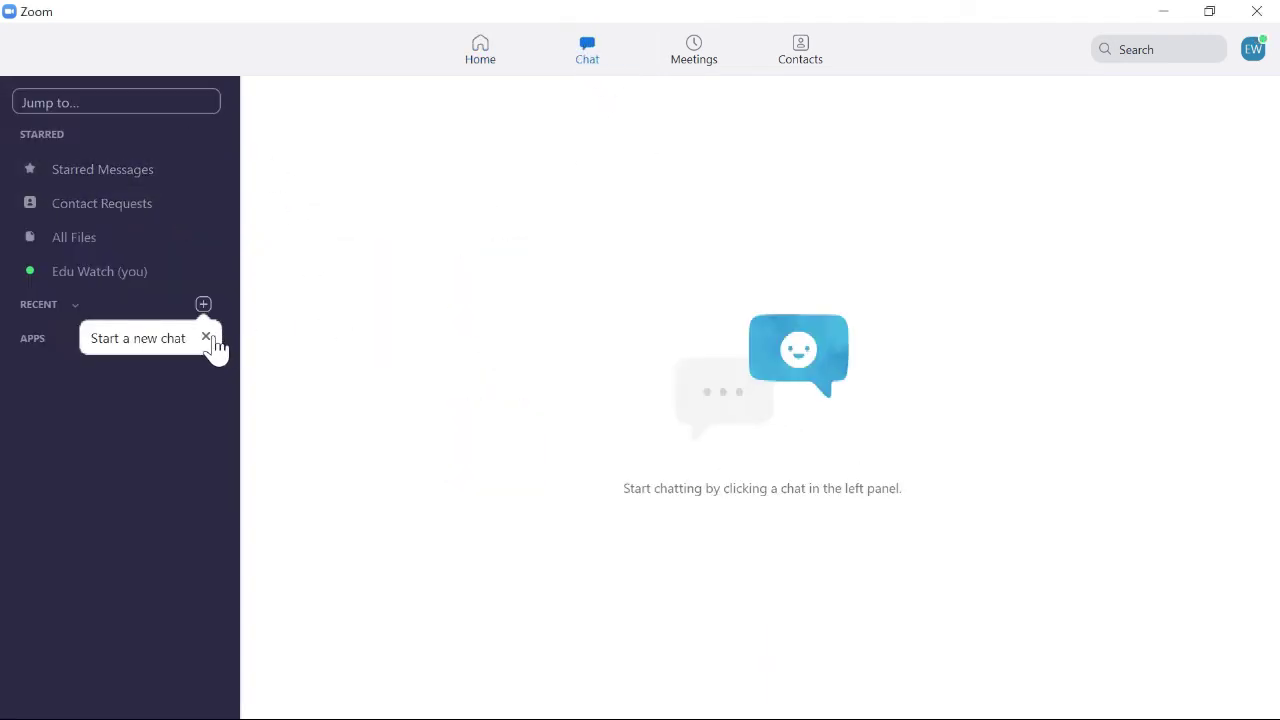
click(208, 338)
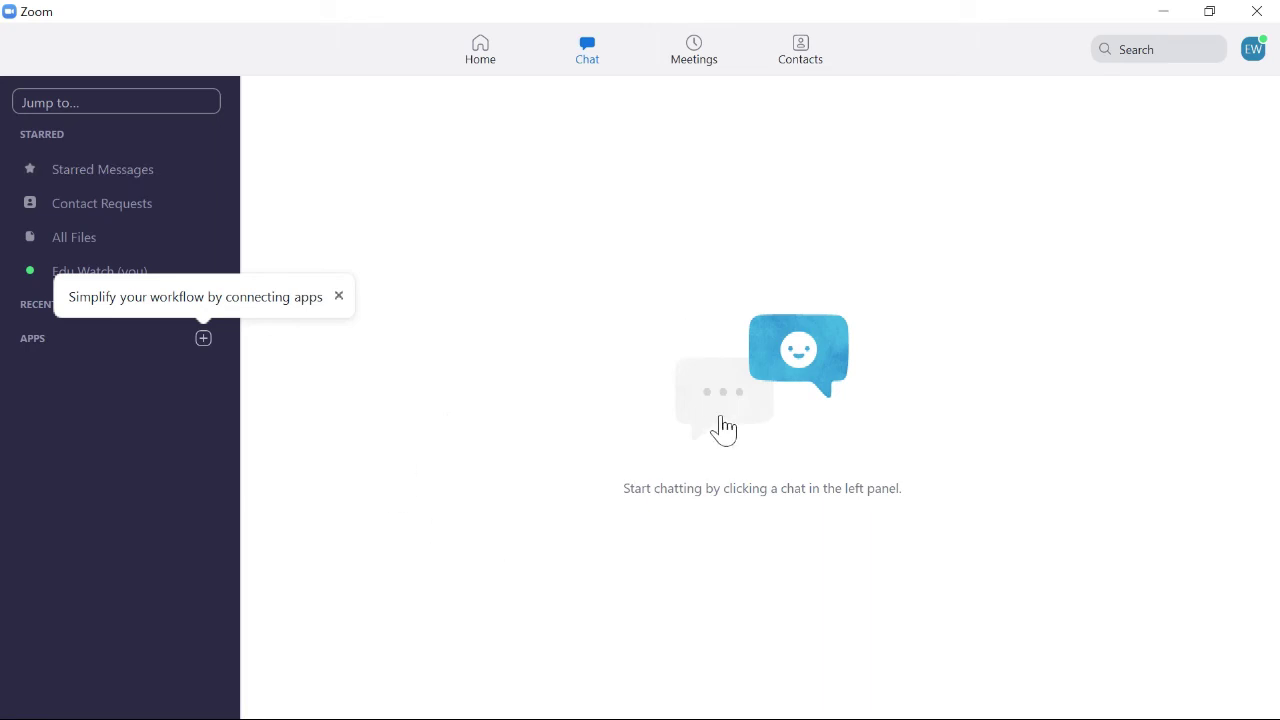
click(700, 55)
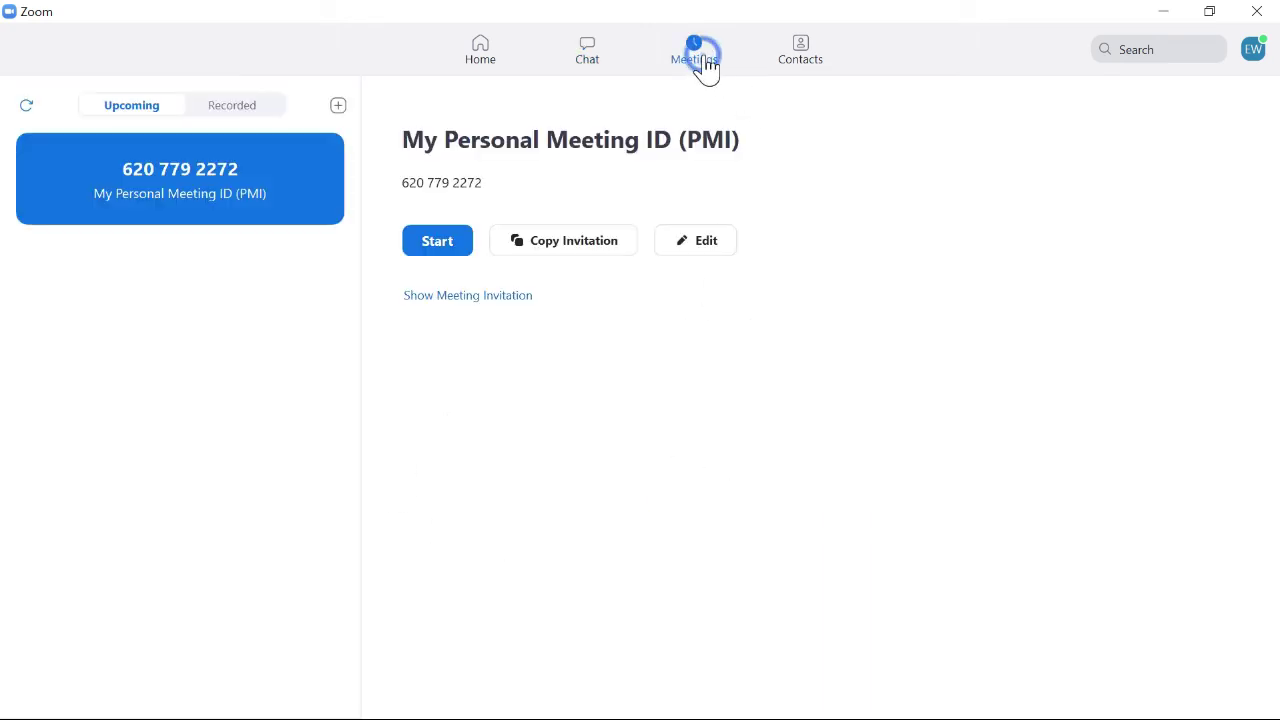
Start the My Personal Meeting ID meeting and maximize its window.
click(440, 242)
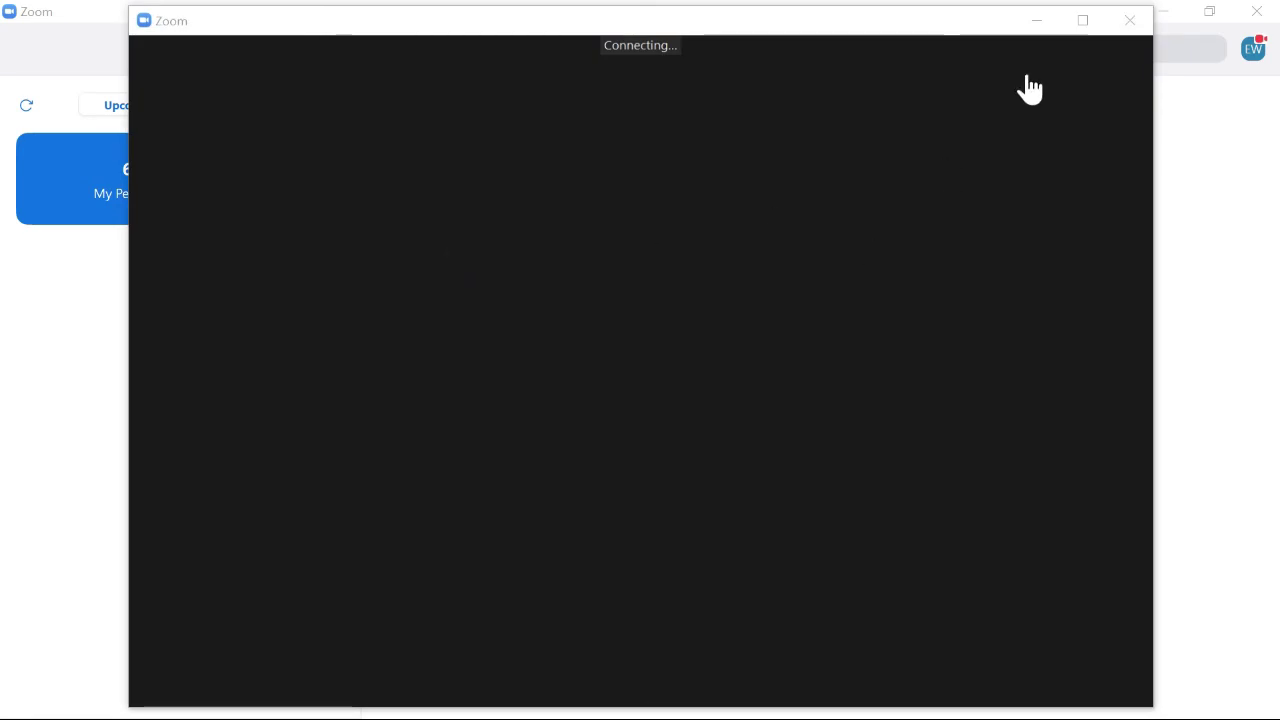
click(1085, 22)
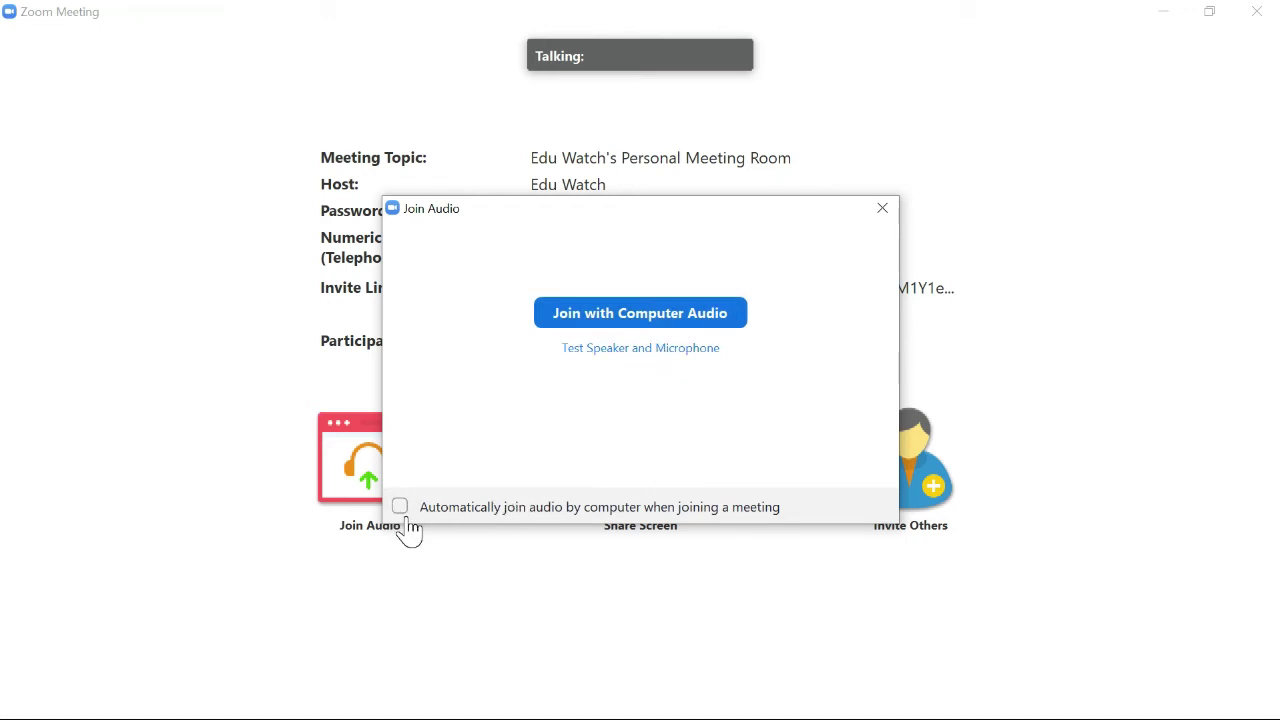
Join the meeting with computer audio, then mute the microphone.
click(883, 212)
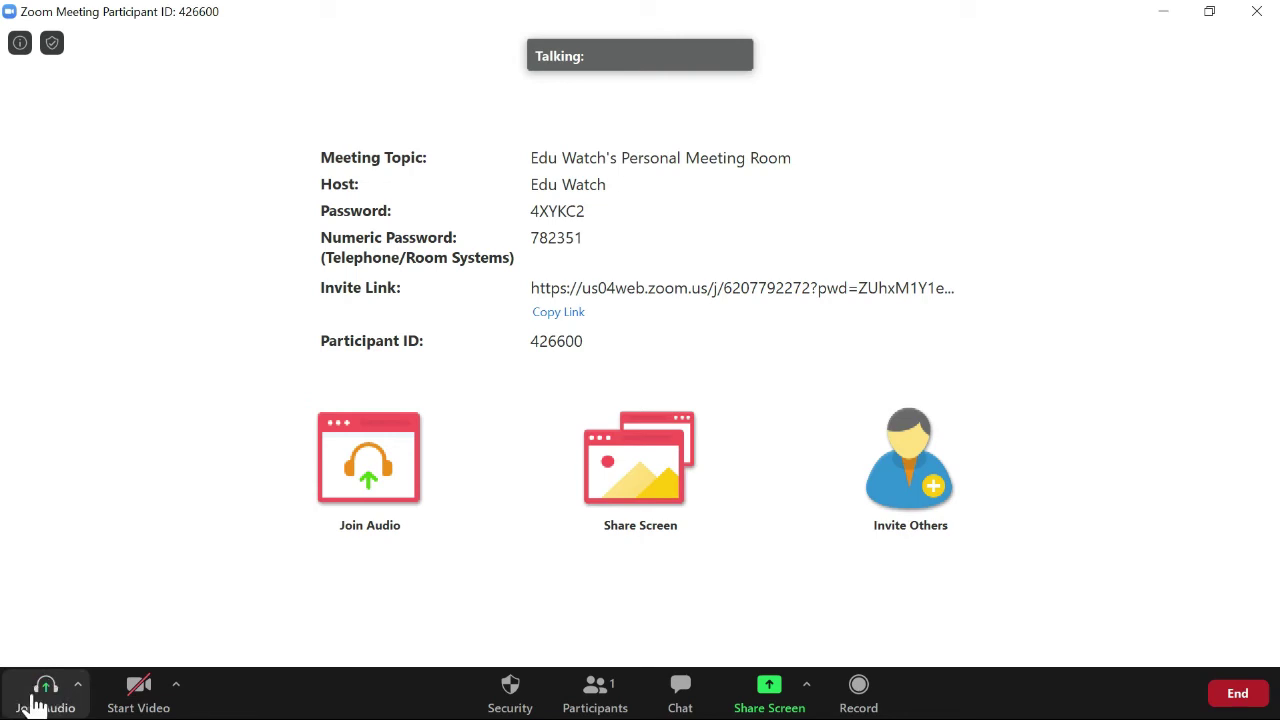
click(35, 703)
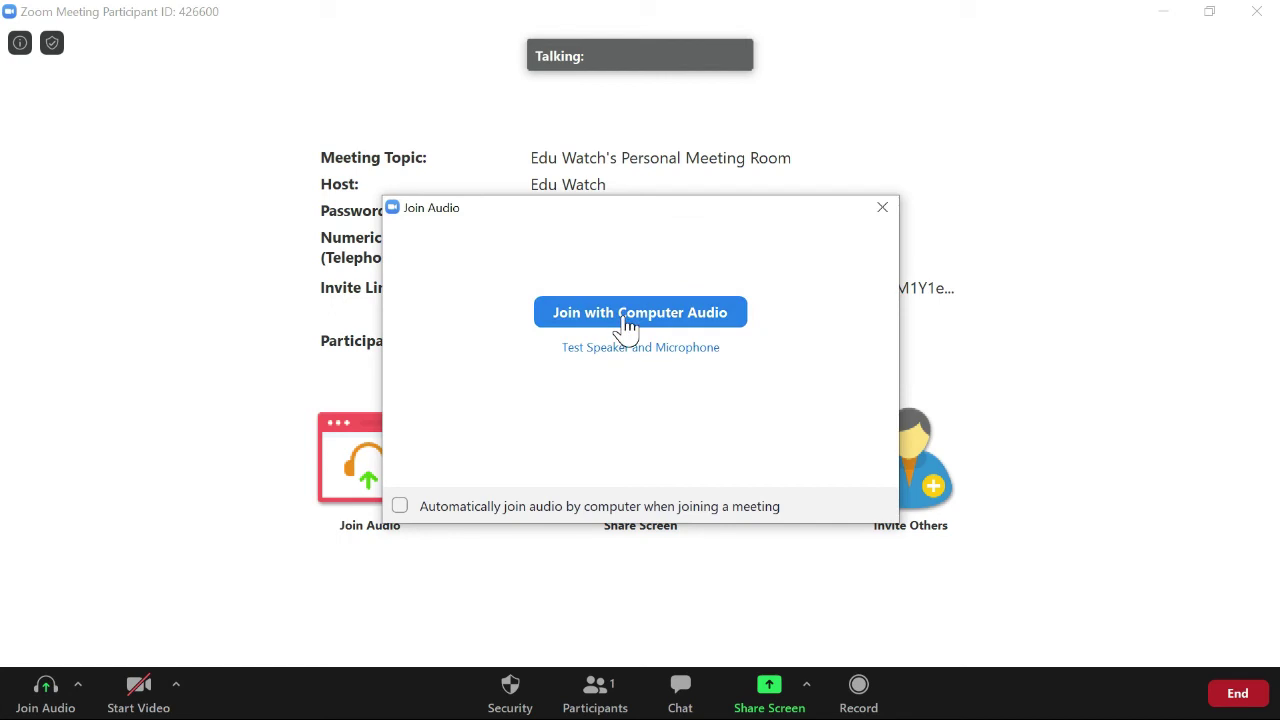
click(882, 208)
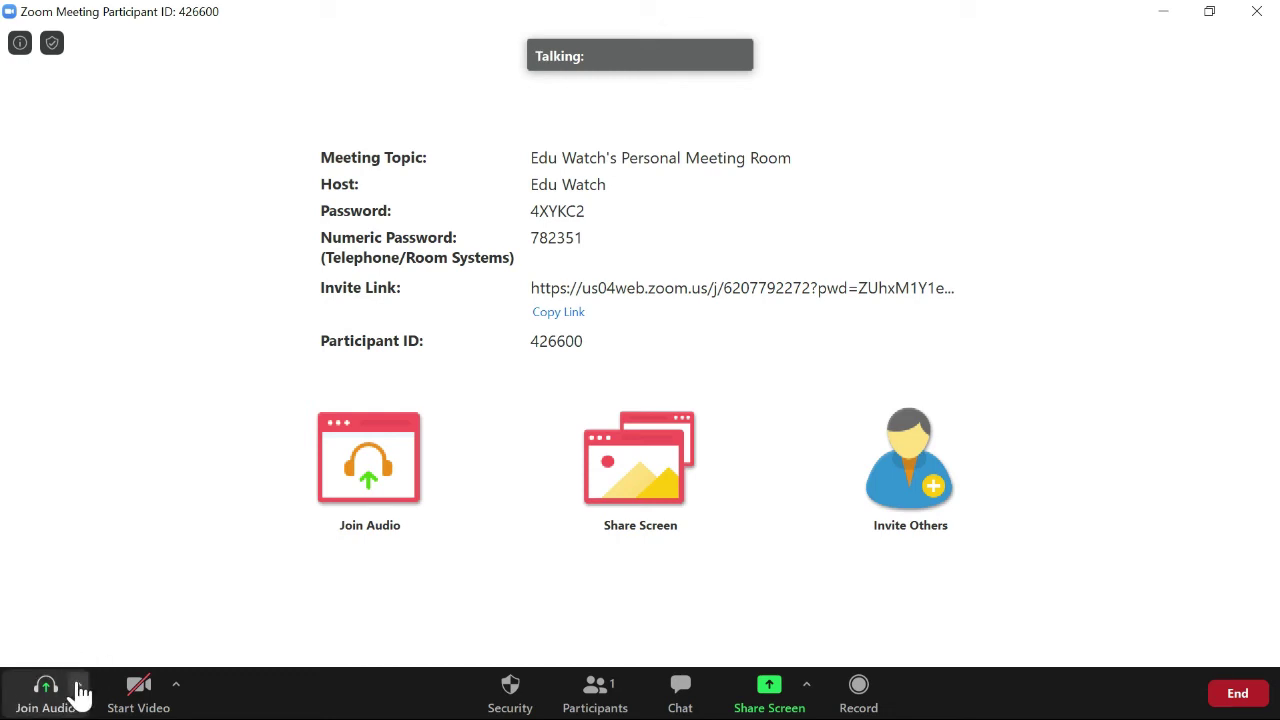
click(78, 688)
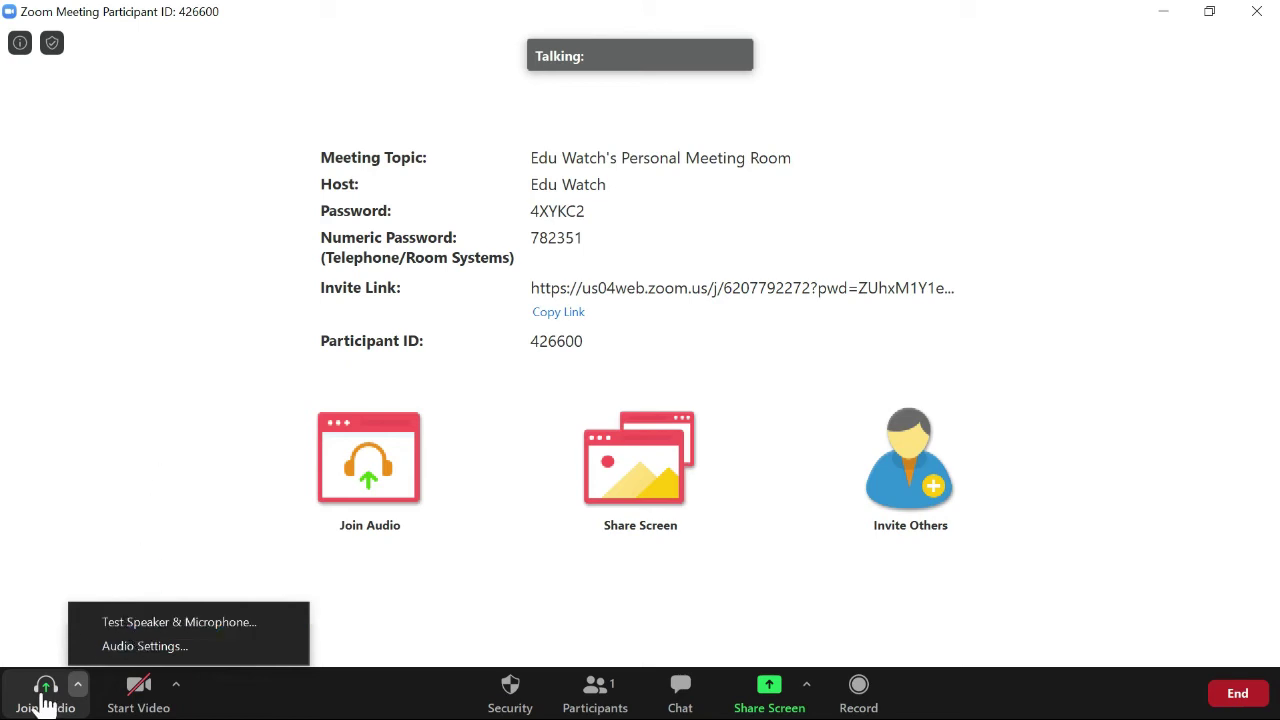
click(45, 700)
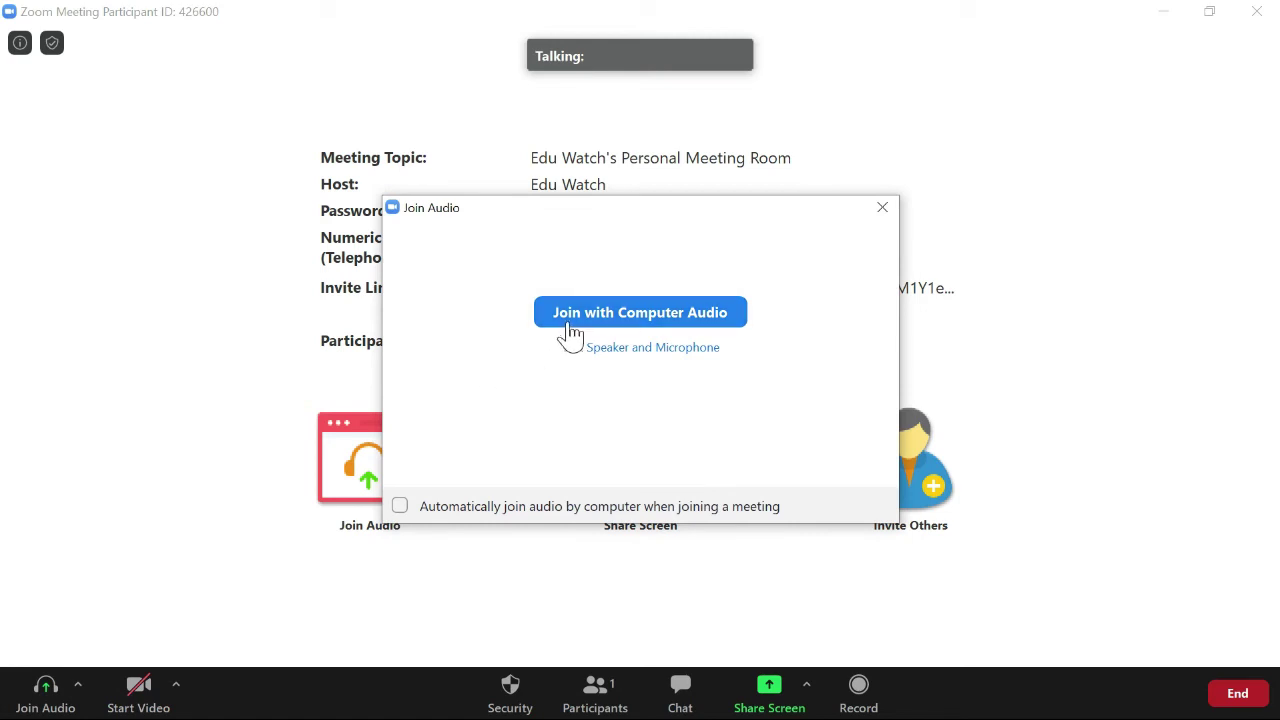
click(567, 325)
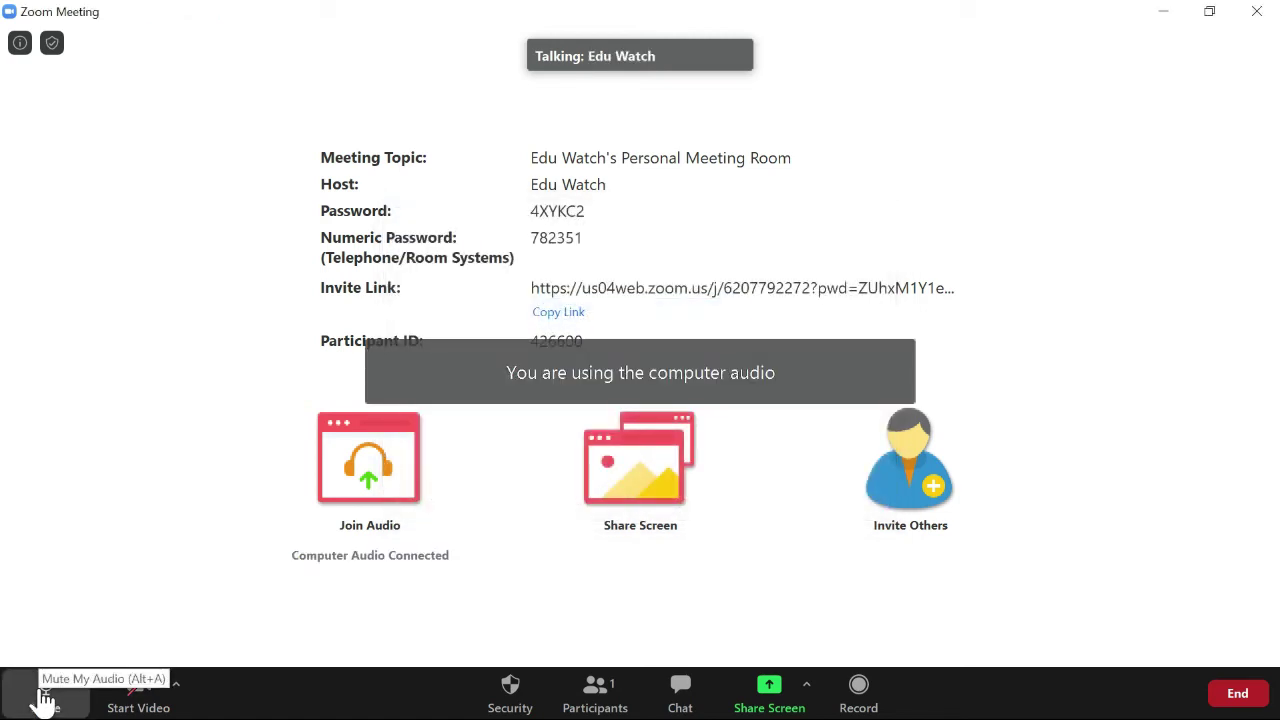
click(42, 700)
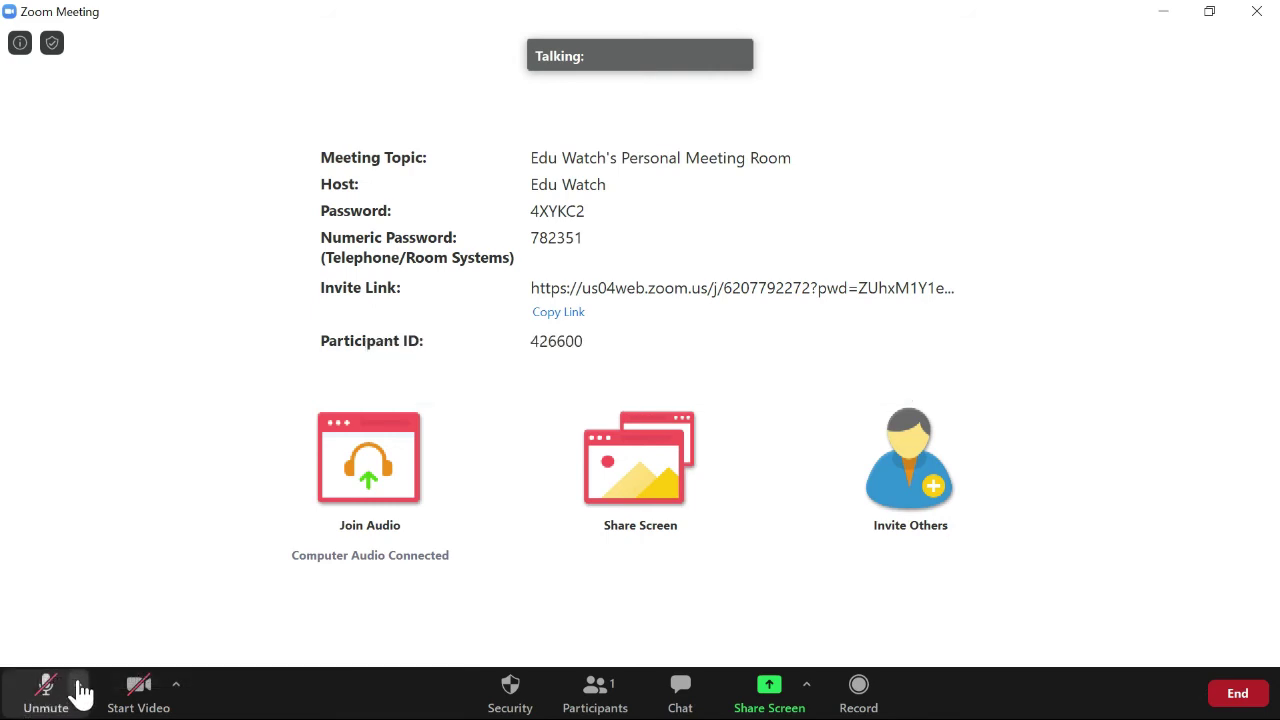
click(78, 686)
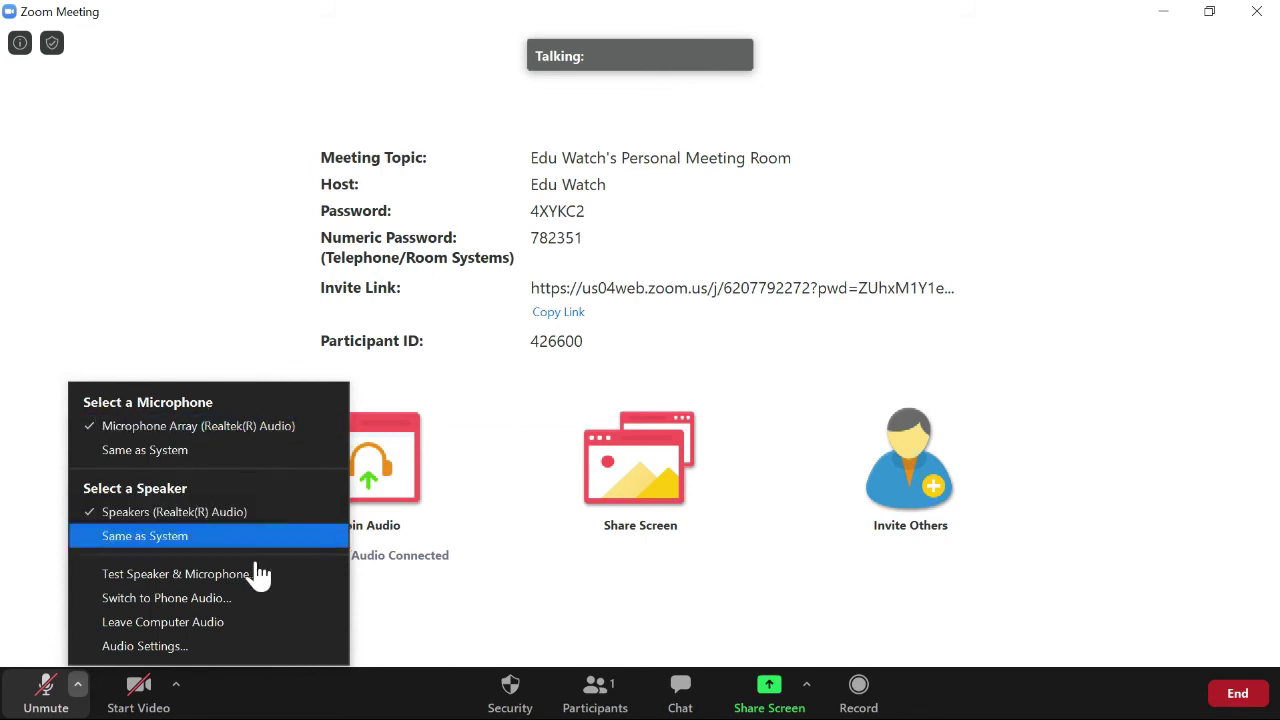
click(195, 648)
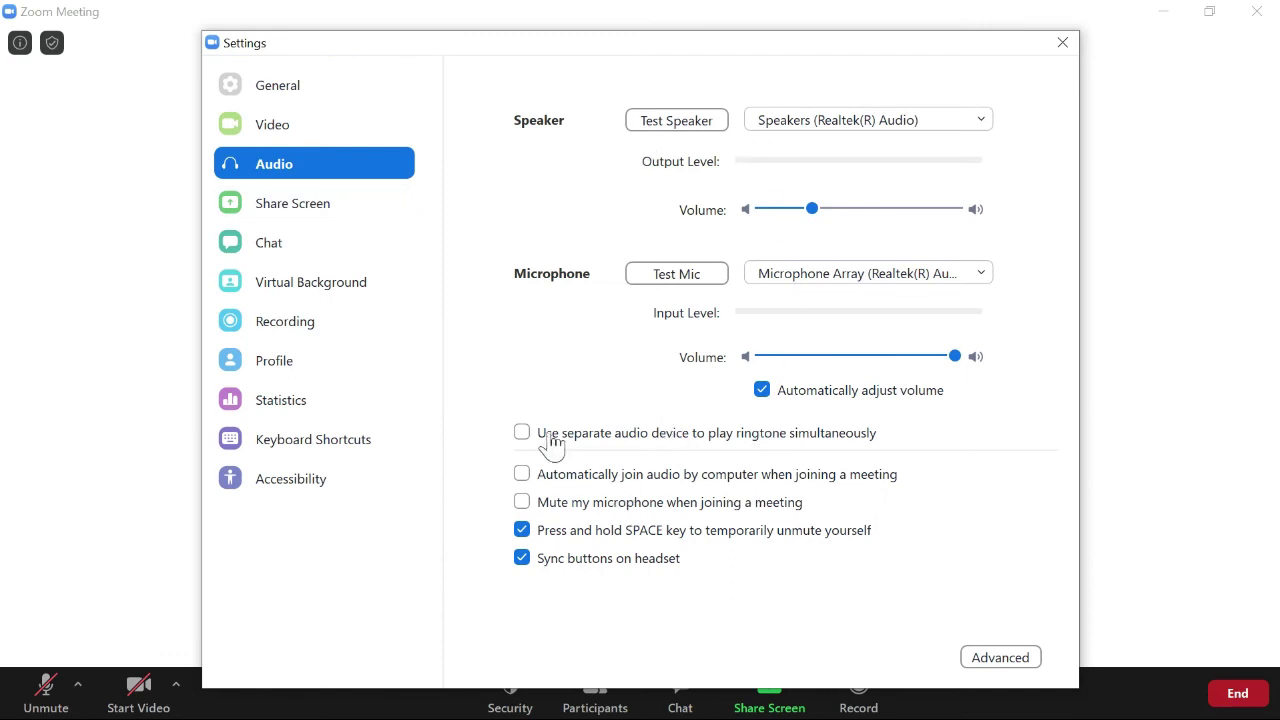
click(1061, 44)
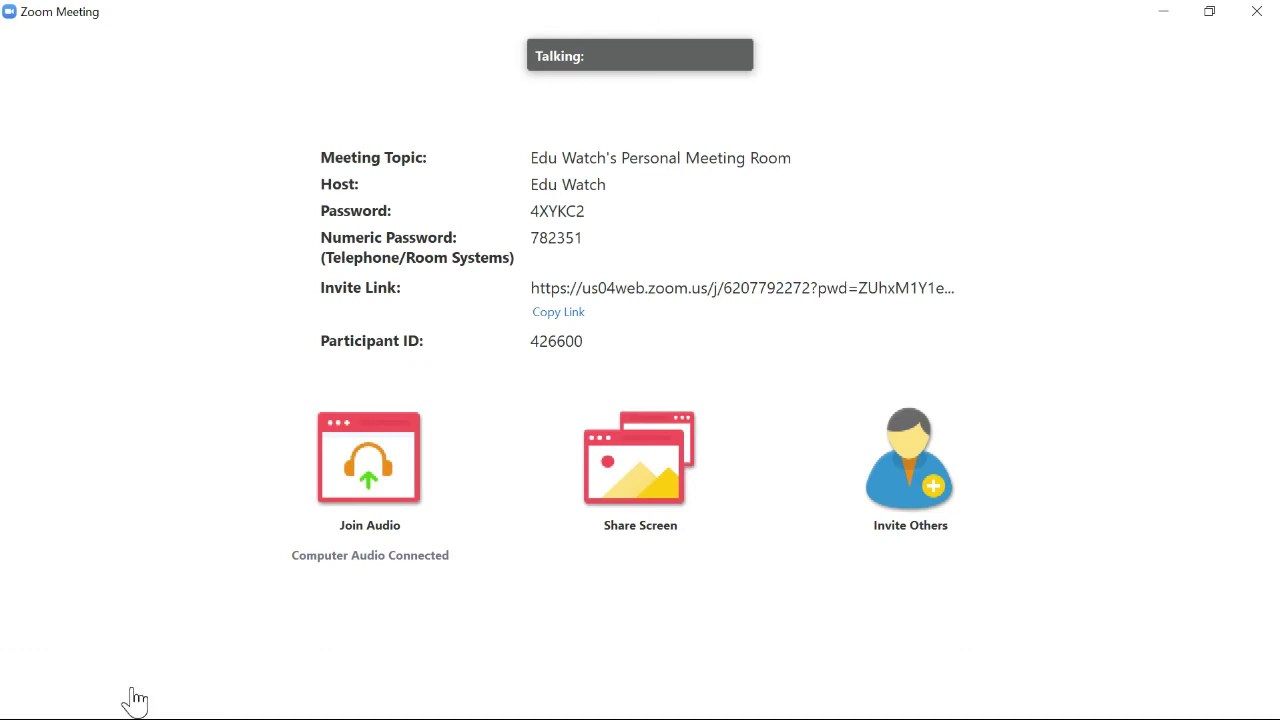
mouse_move(166, 677)
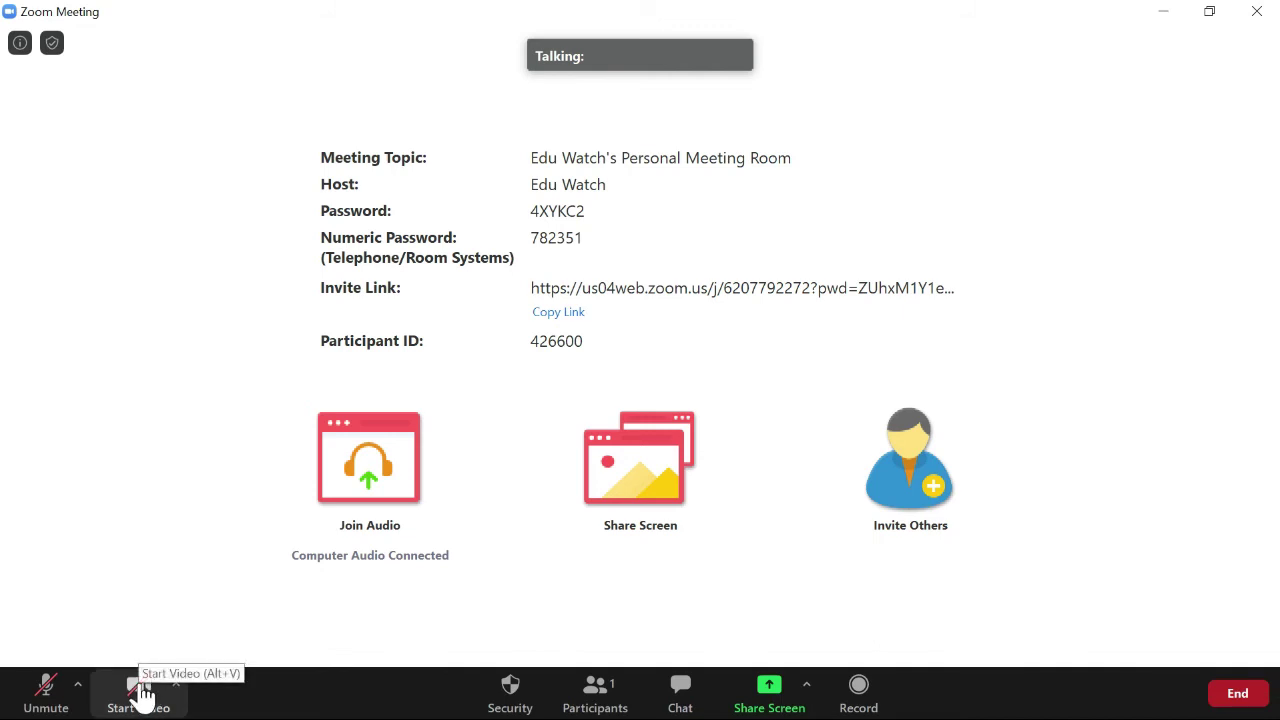
click(176, 688)
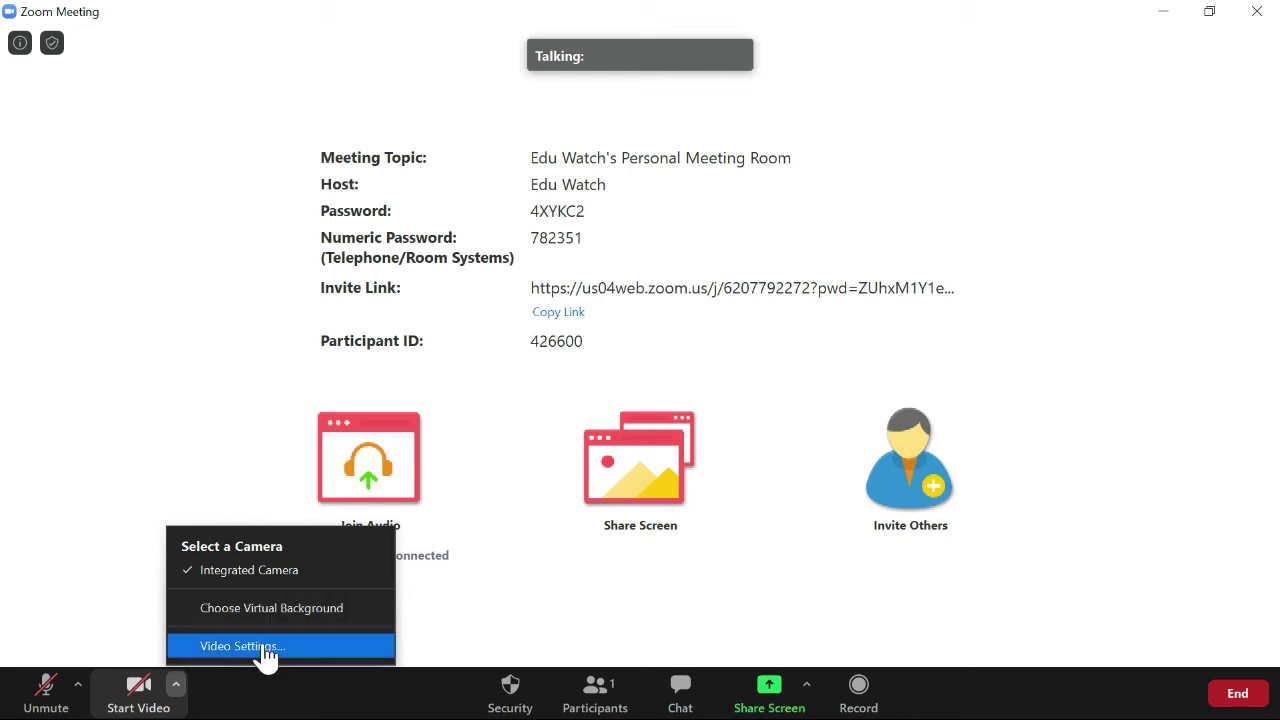
click(518, 703)
click(518, 703)
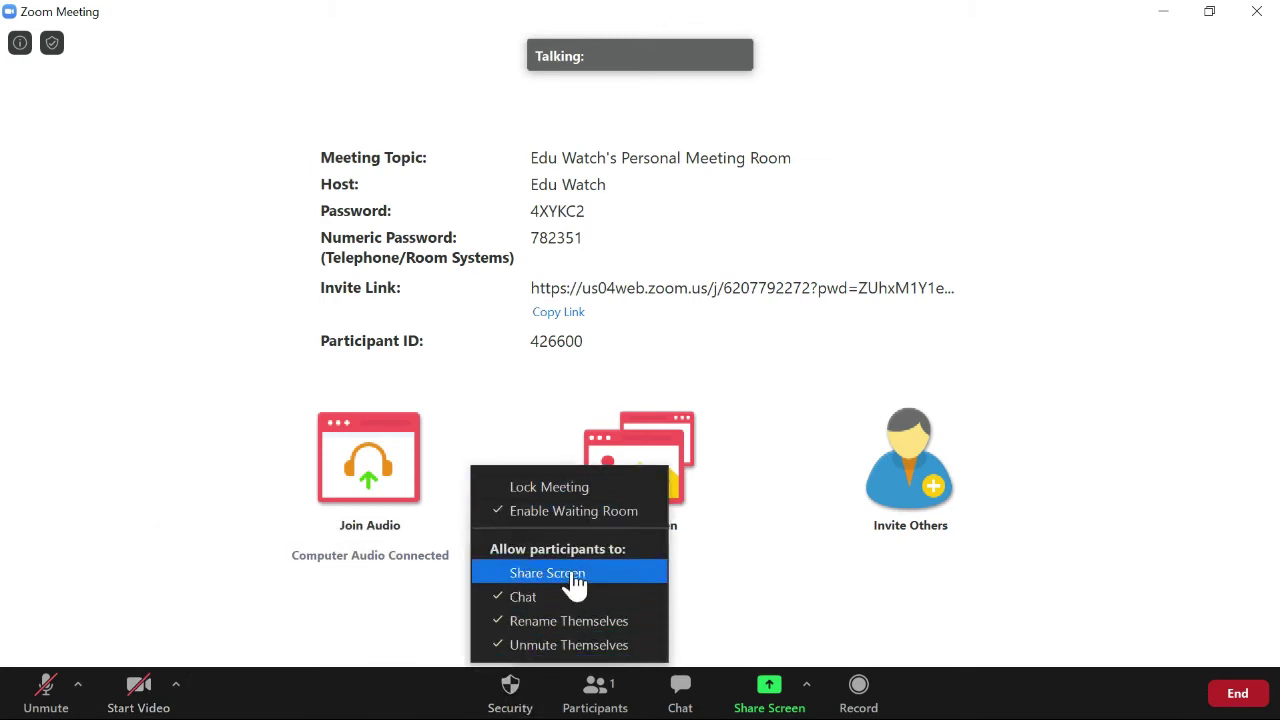
click(700, 598)
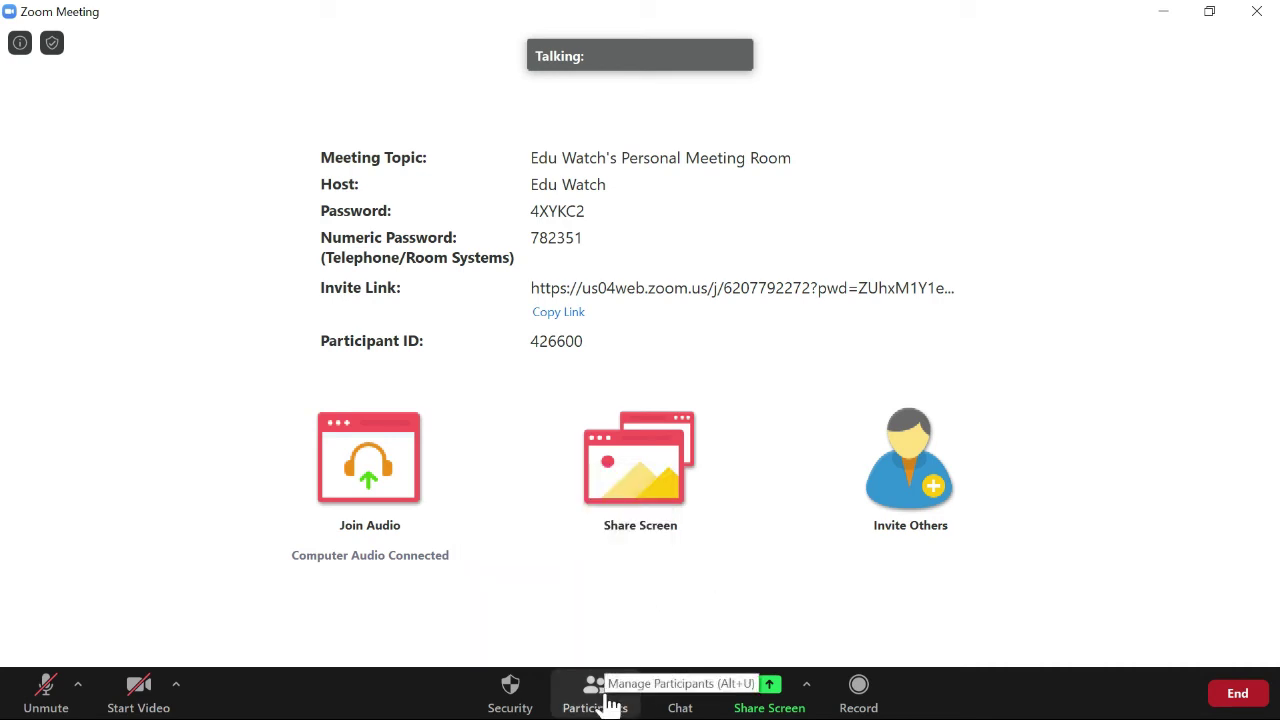
click(608, 703)
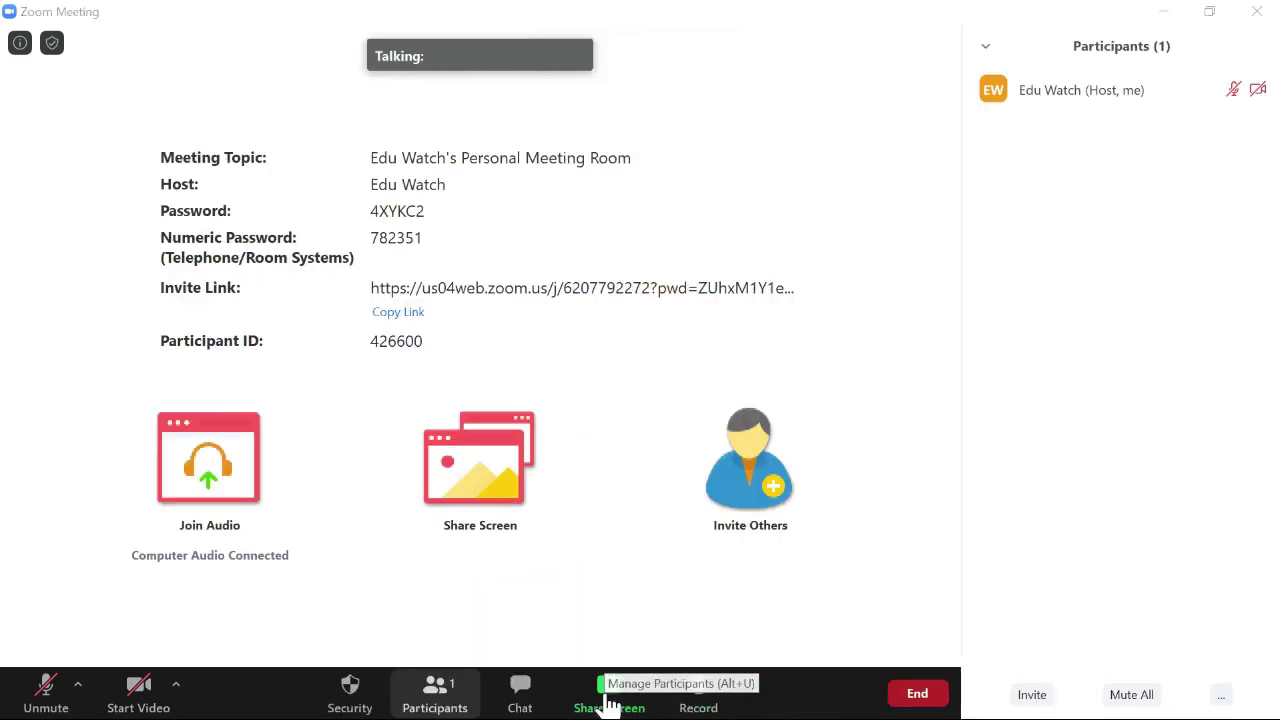
click(986, 46)
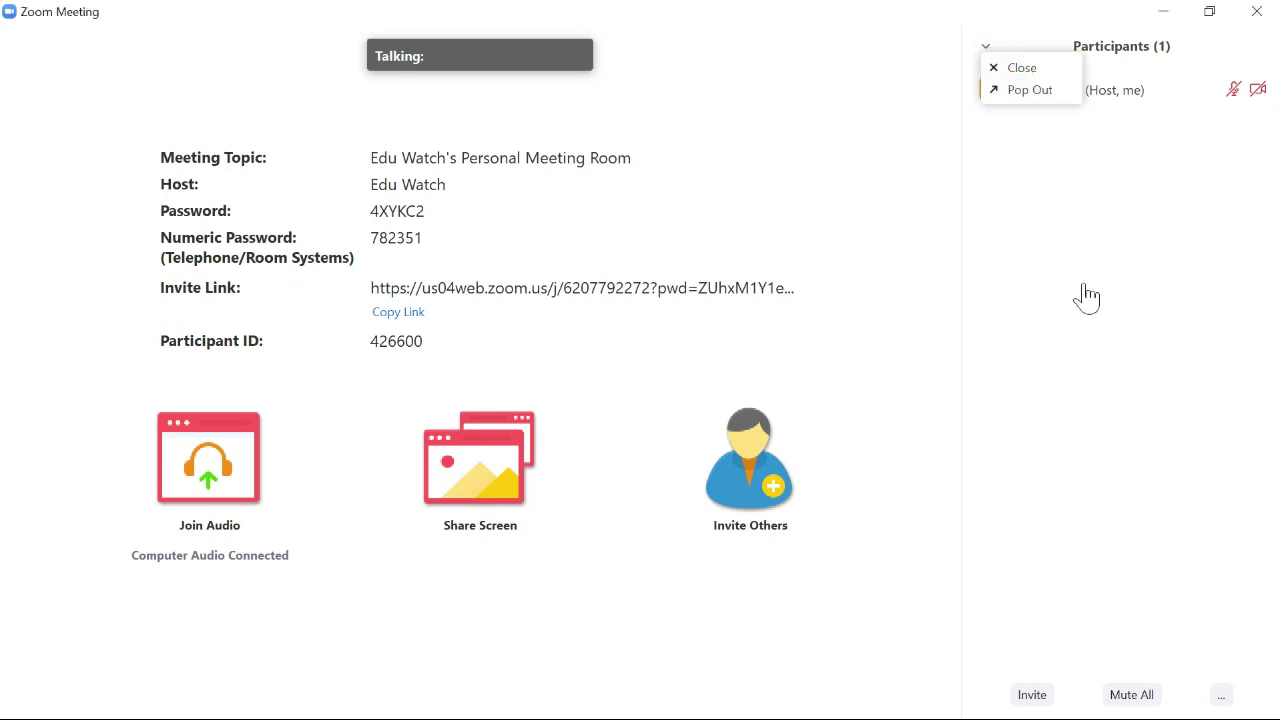
click(1020, 68)
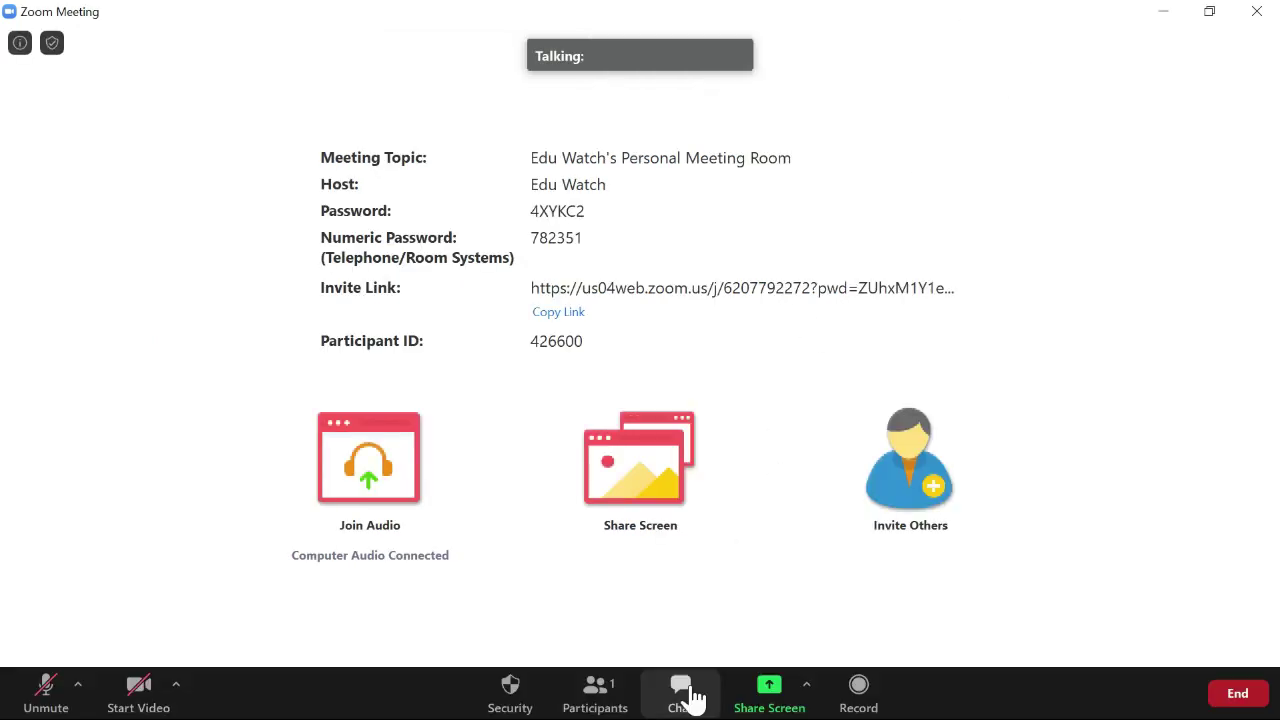
click(686, 695)
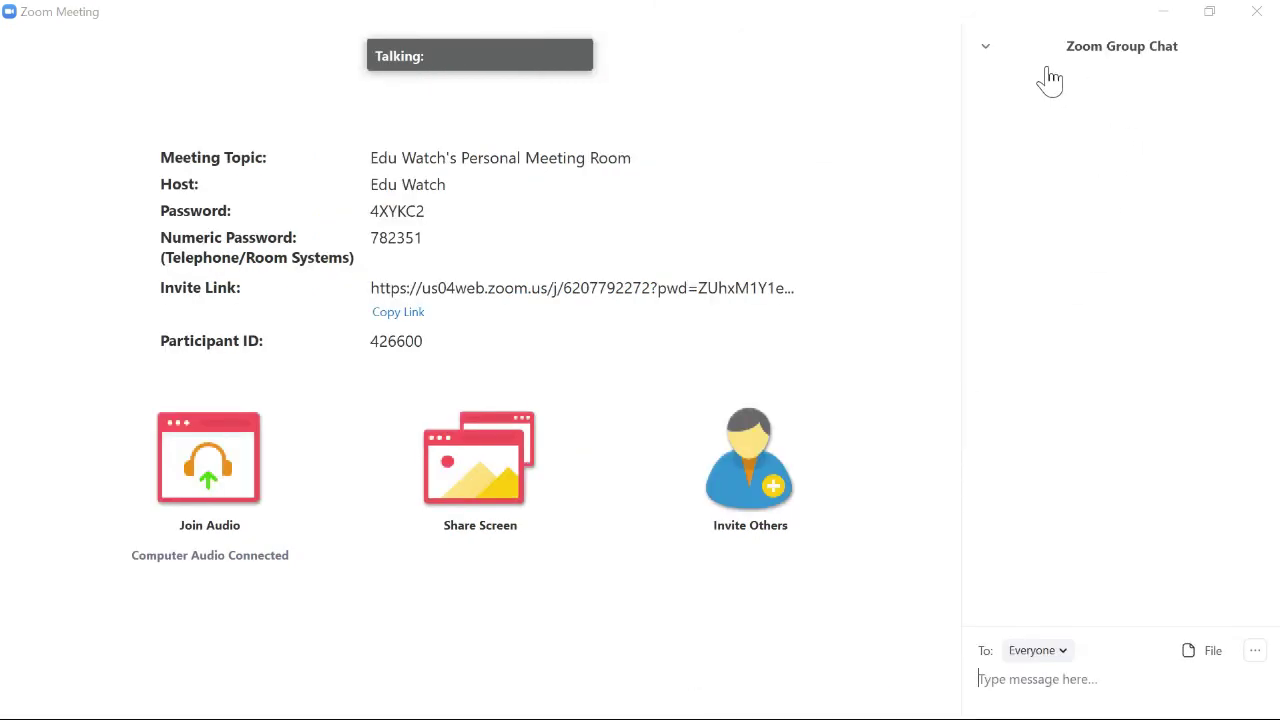
click(1060, 652)
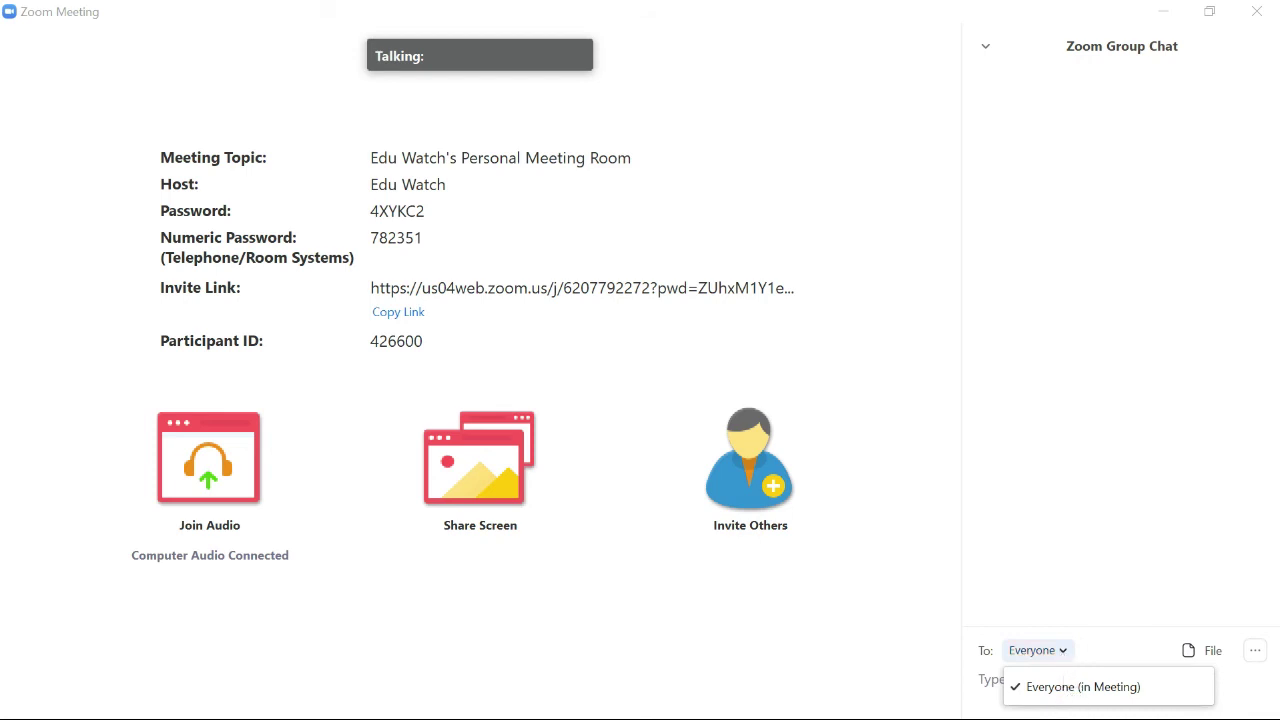
key(Escape)
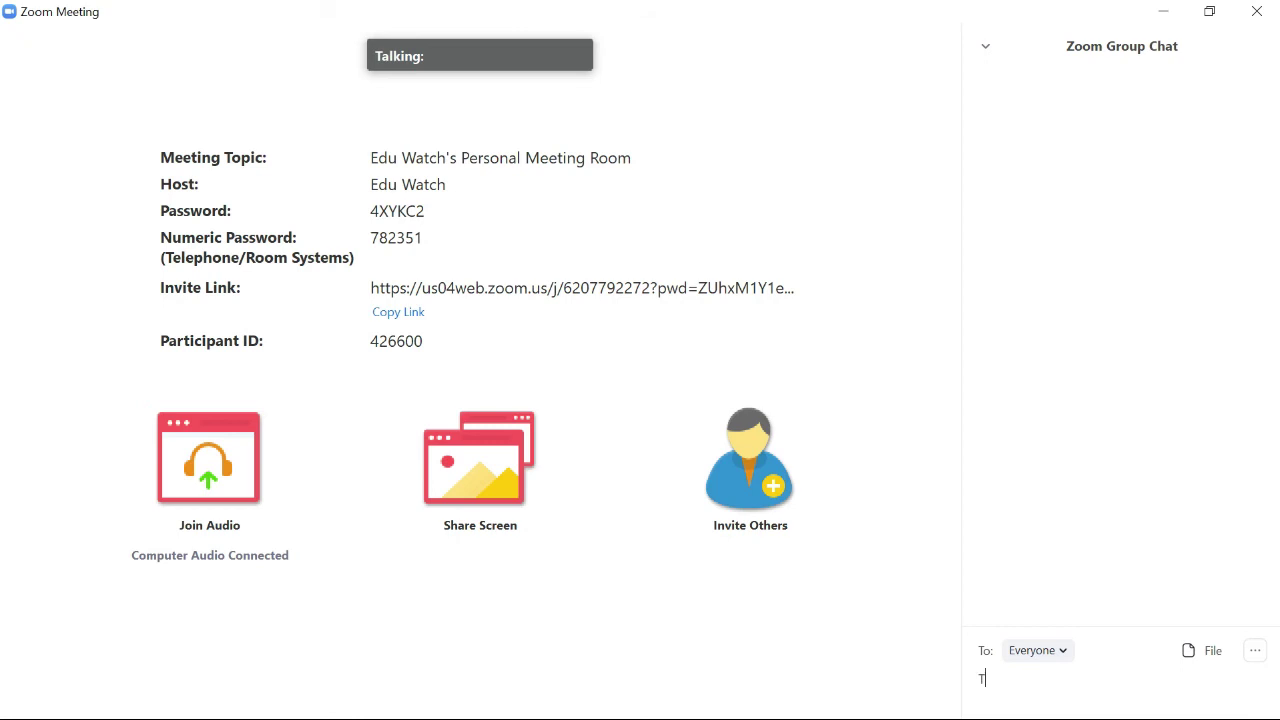
text(Ta)
text(lk to them personally)
key(Return)
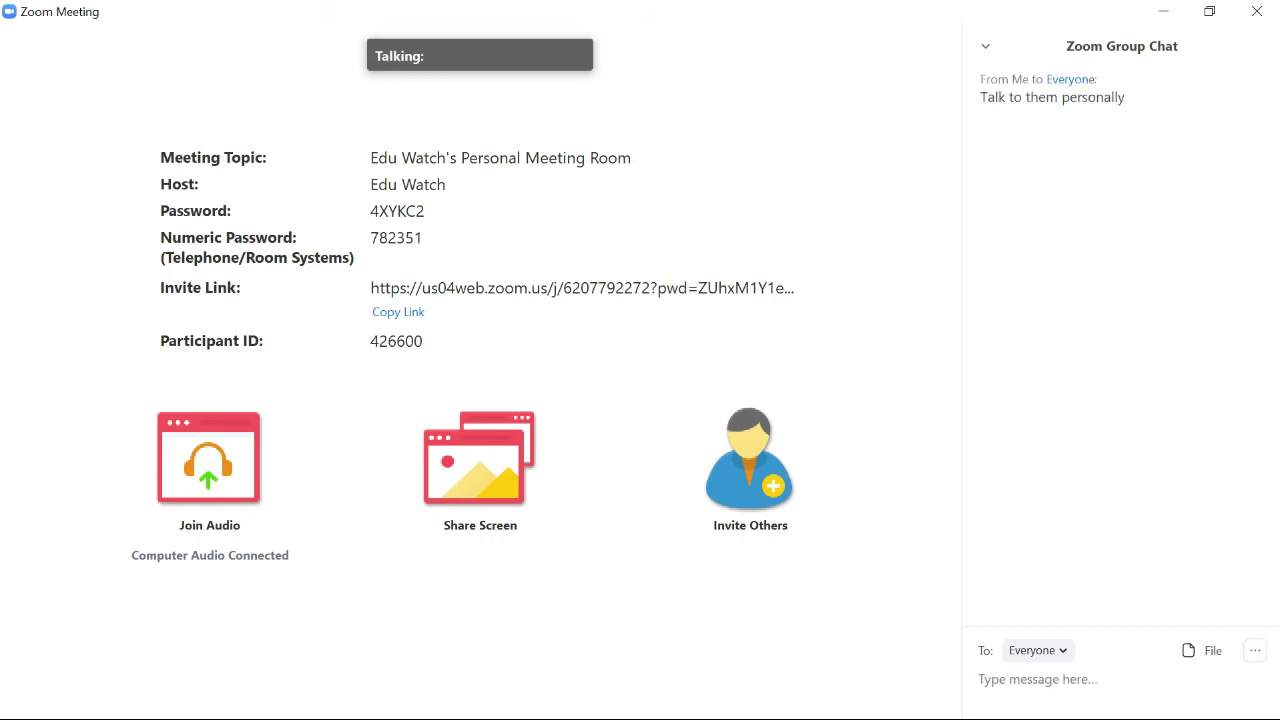
click(1208, 652)
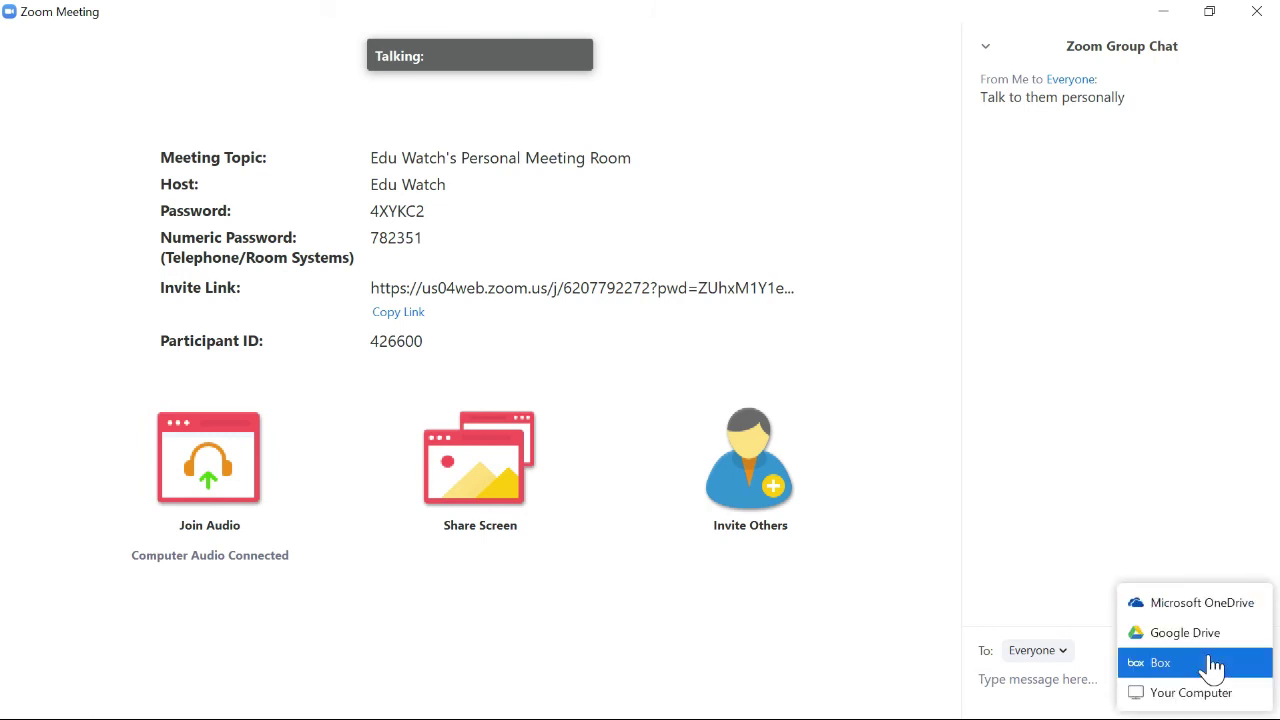
click(1118, 492)
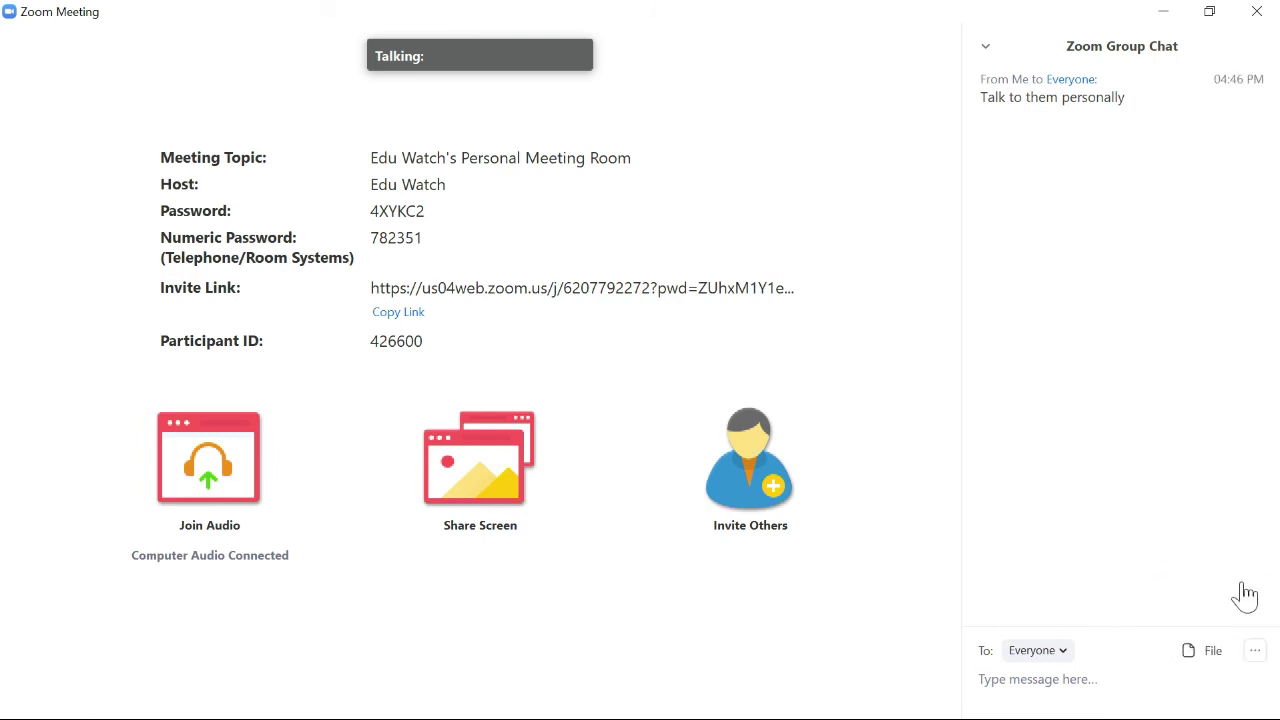
click(1255, 651)
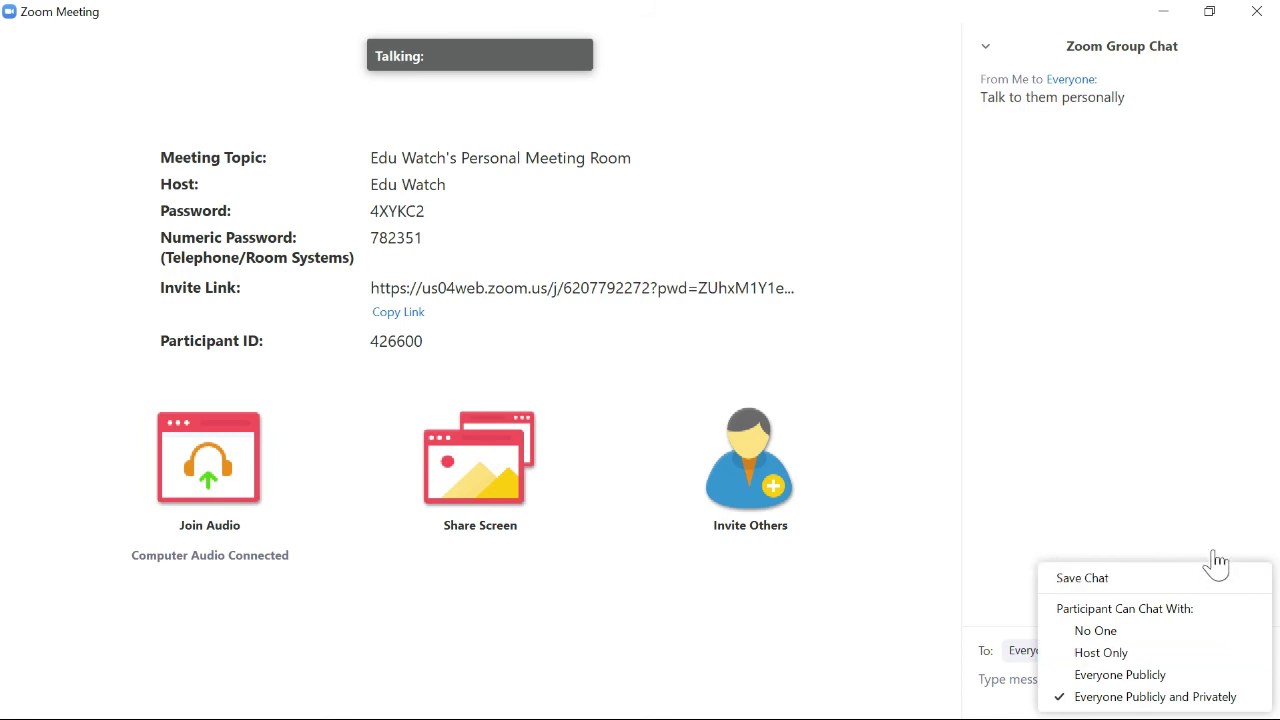
click(1151, 423)
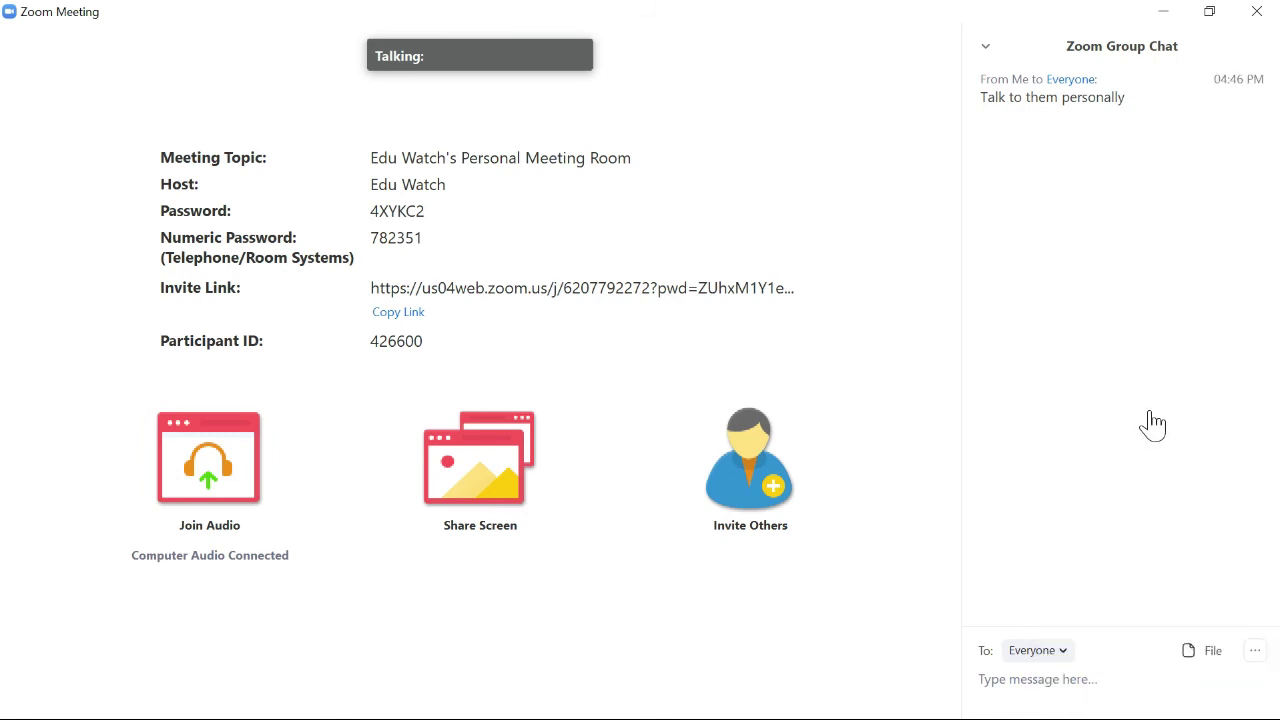
click(985, 50)
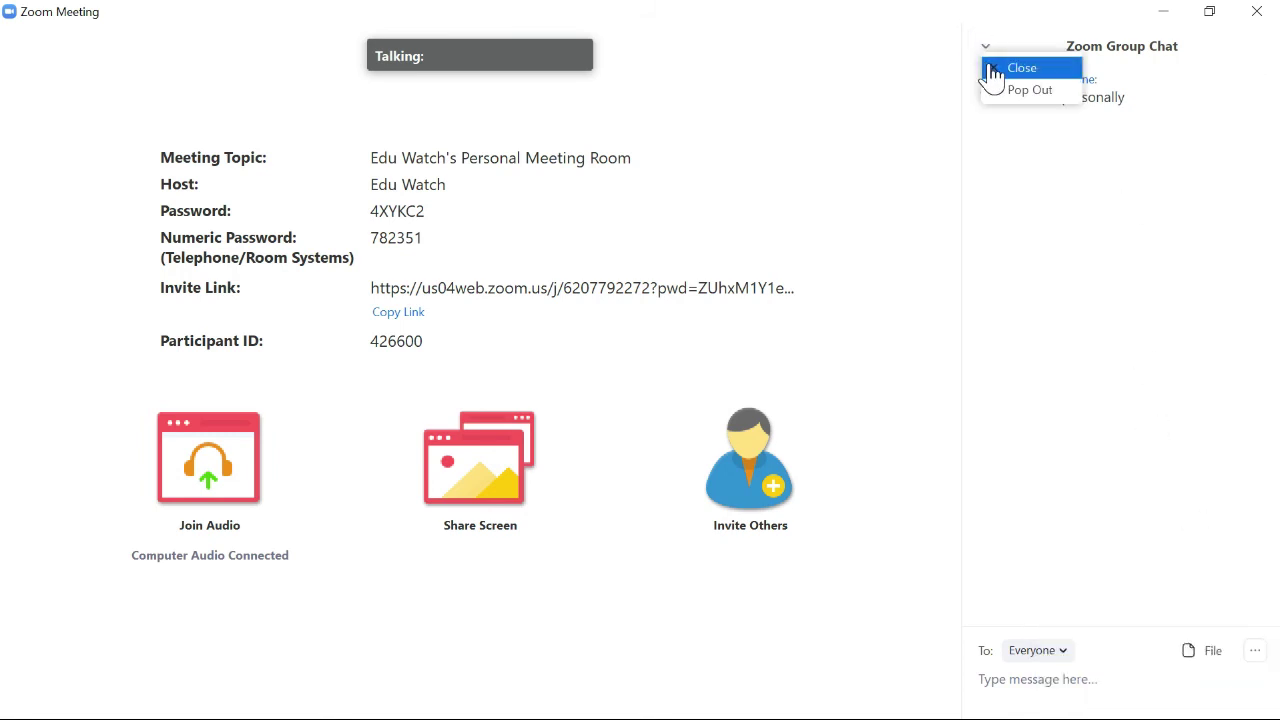
click(990, 70)
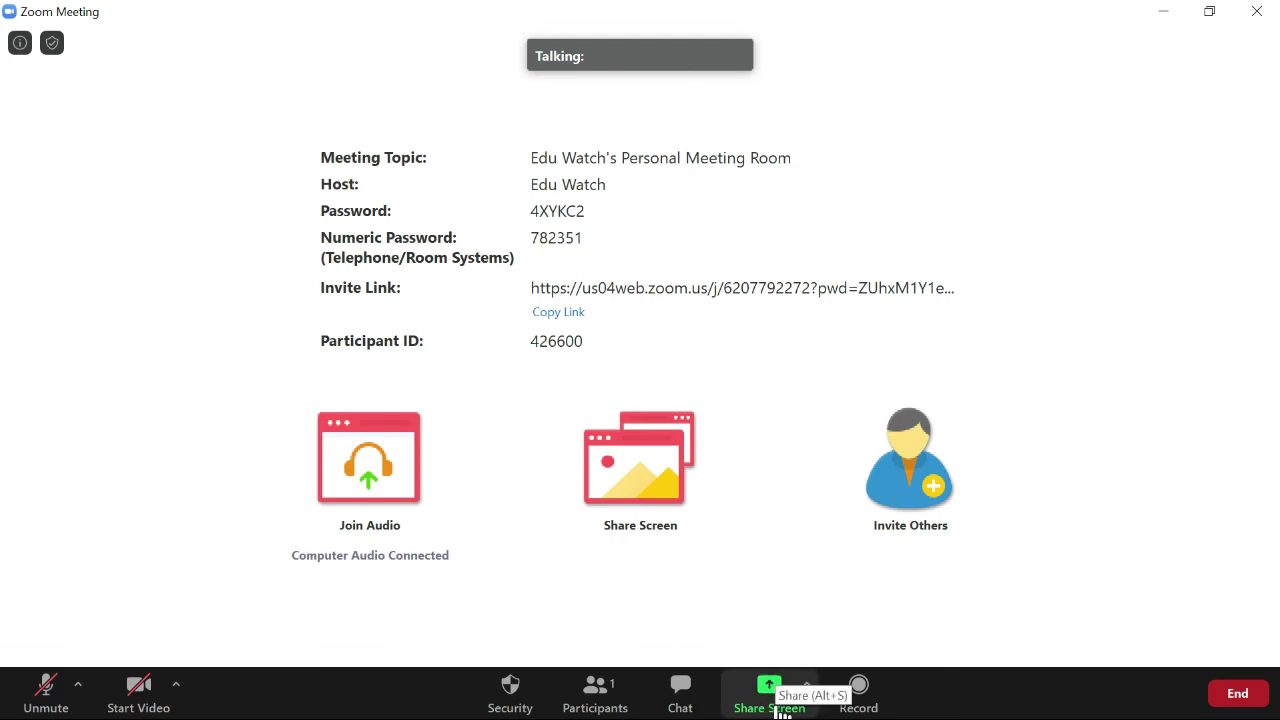
Share the blank Whiteboard from the Basic choices of Share Screen.
click(782, 712)
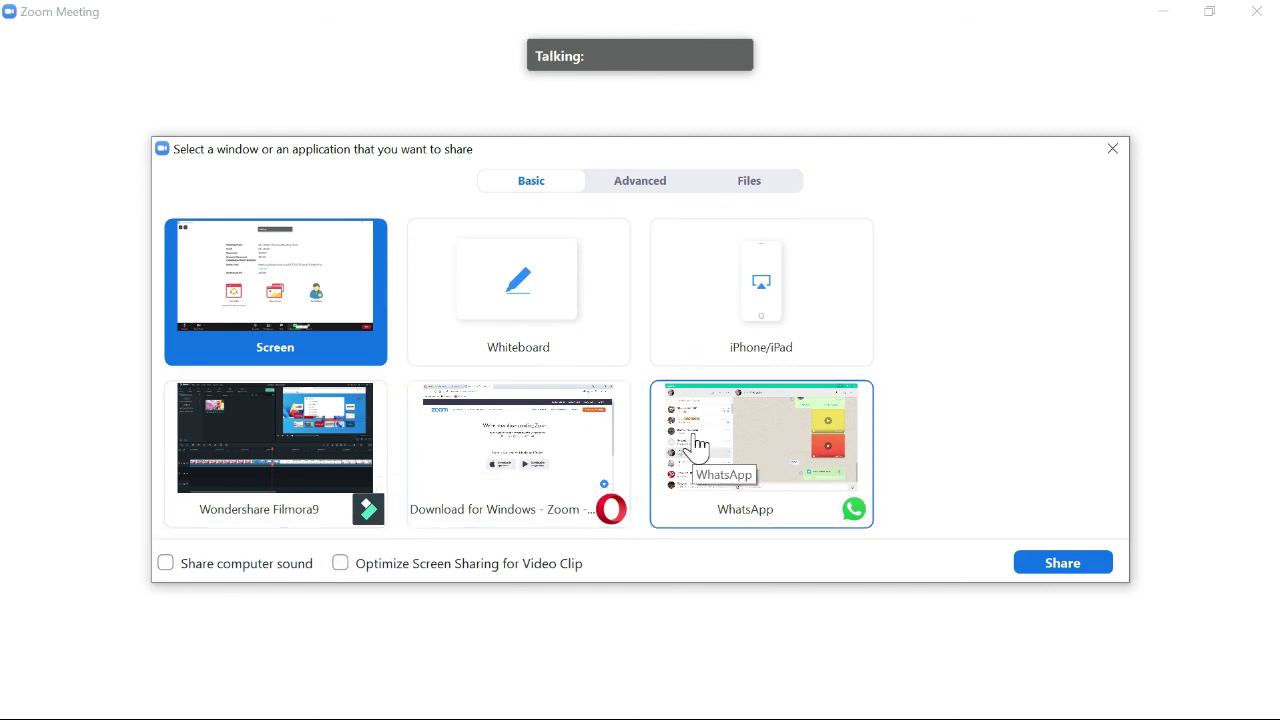
click(550, 305)
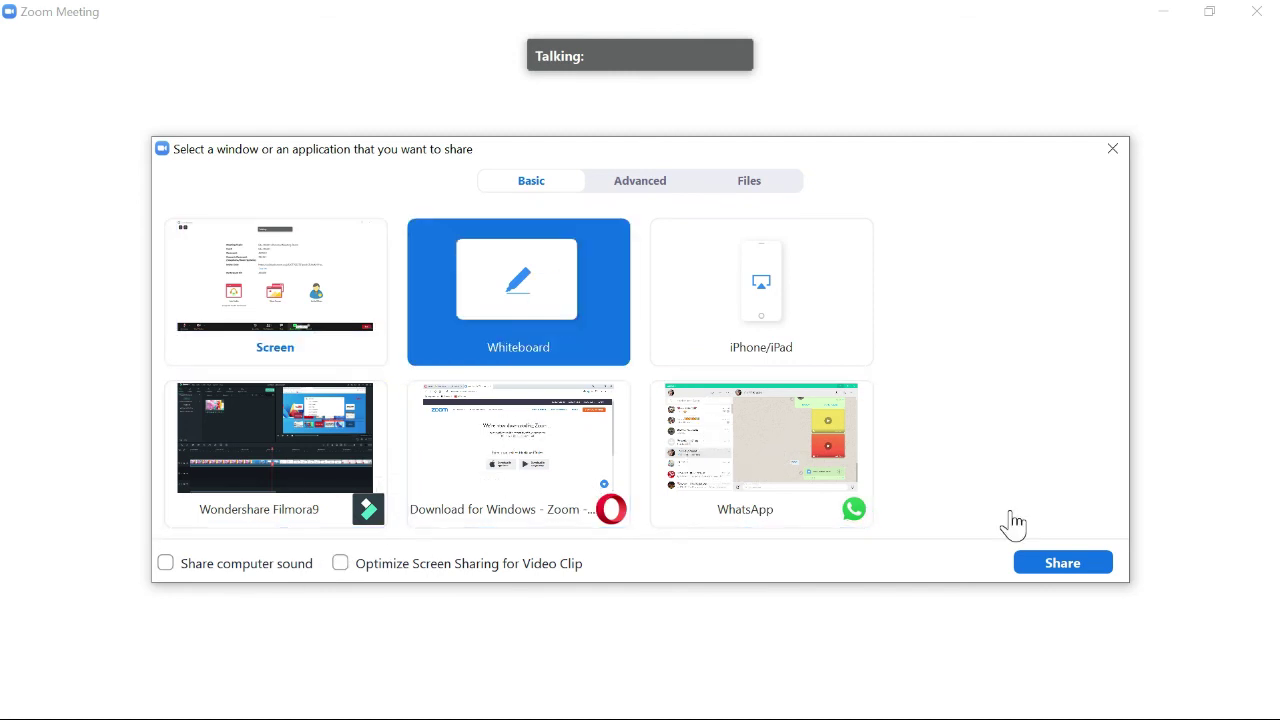
click(1063, 565)
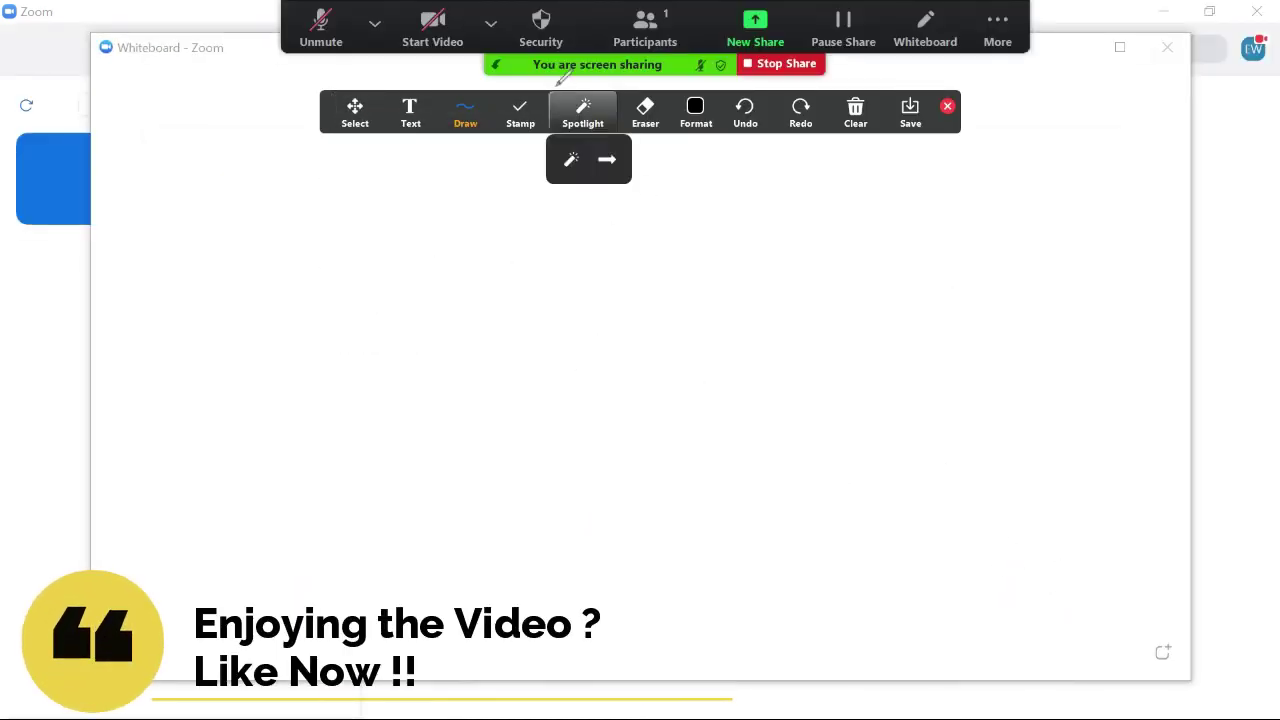
Draw a looping freehand line on the whiteboard with the pen.
mouse_move(474, 128)
click(461, 159)
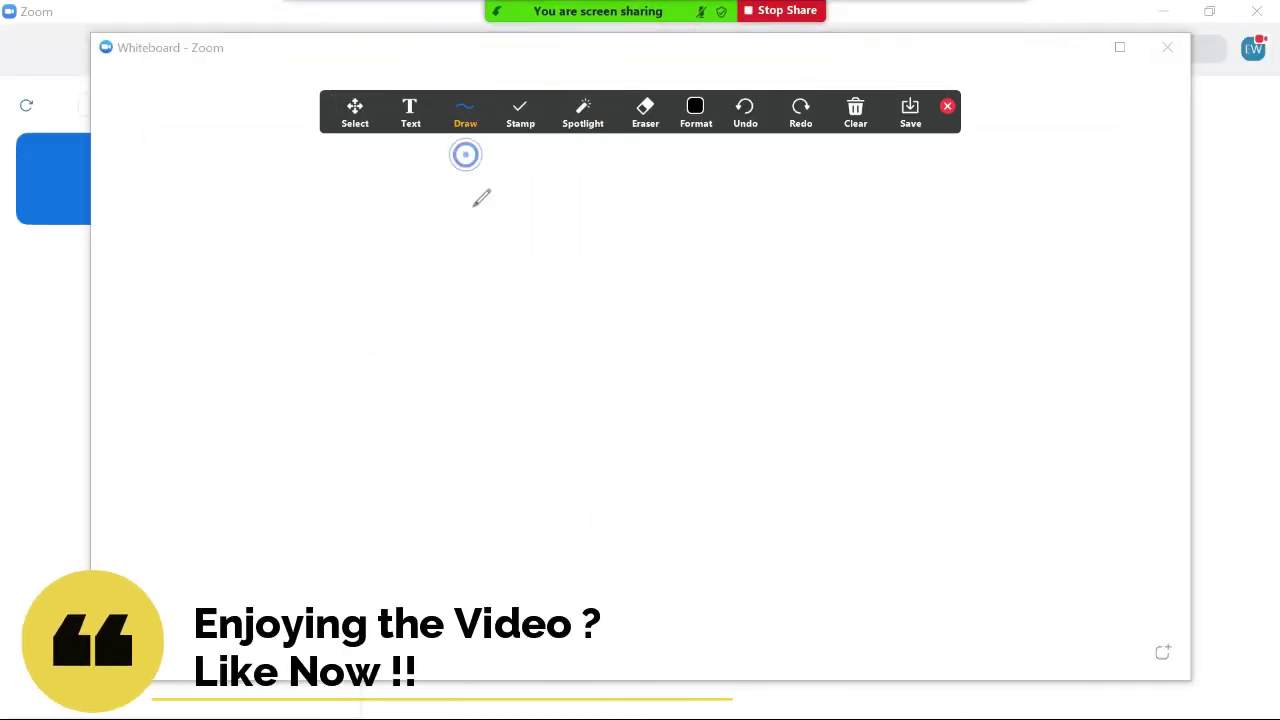
mouse_move(459, 257)
mouse_down()
mouse_move(425, 405)
mouse_move(645, 335)
mouse_up()
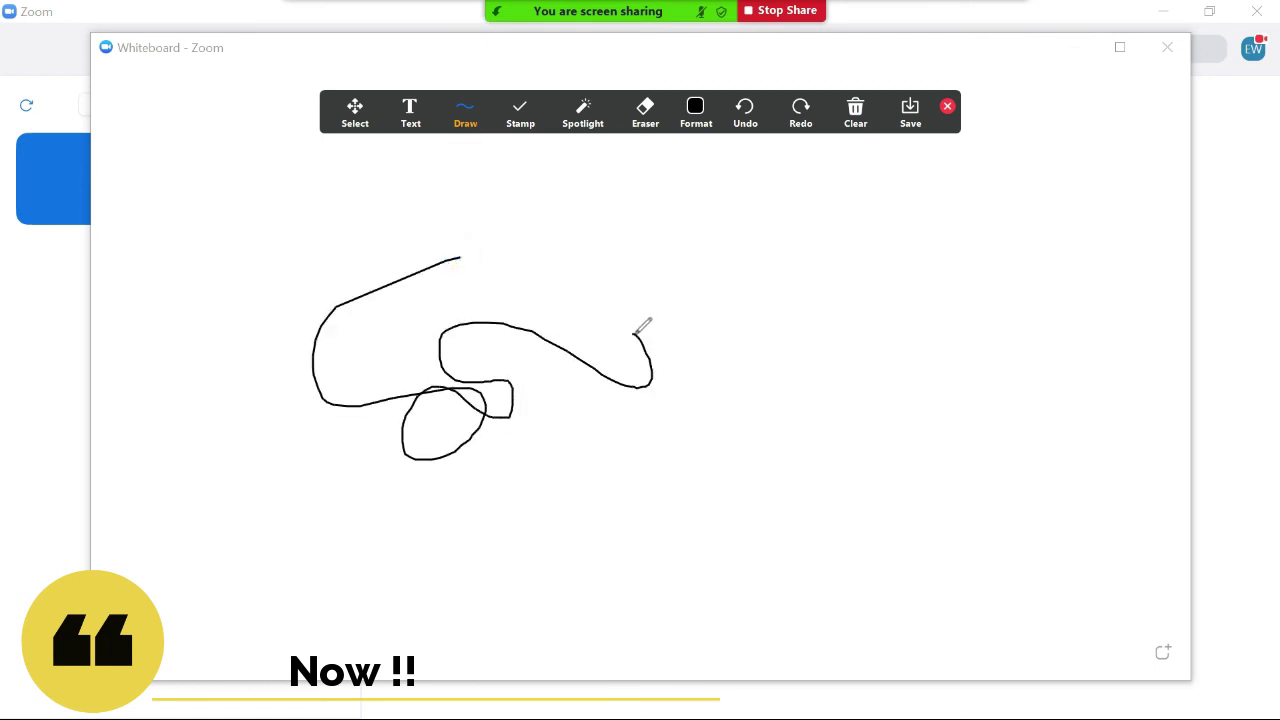
Add 'Write Whatever' text right of the drawing and colour it red.
click(409, 117)
mouse_move(465, 115)
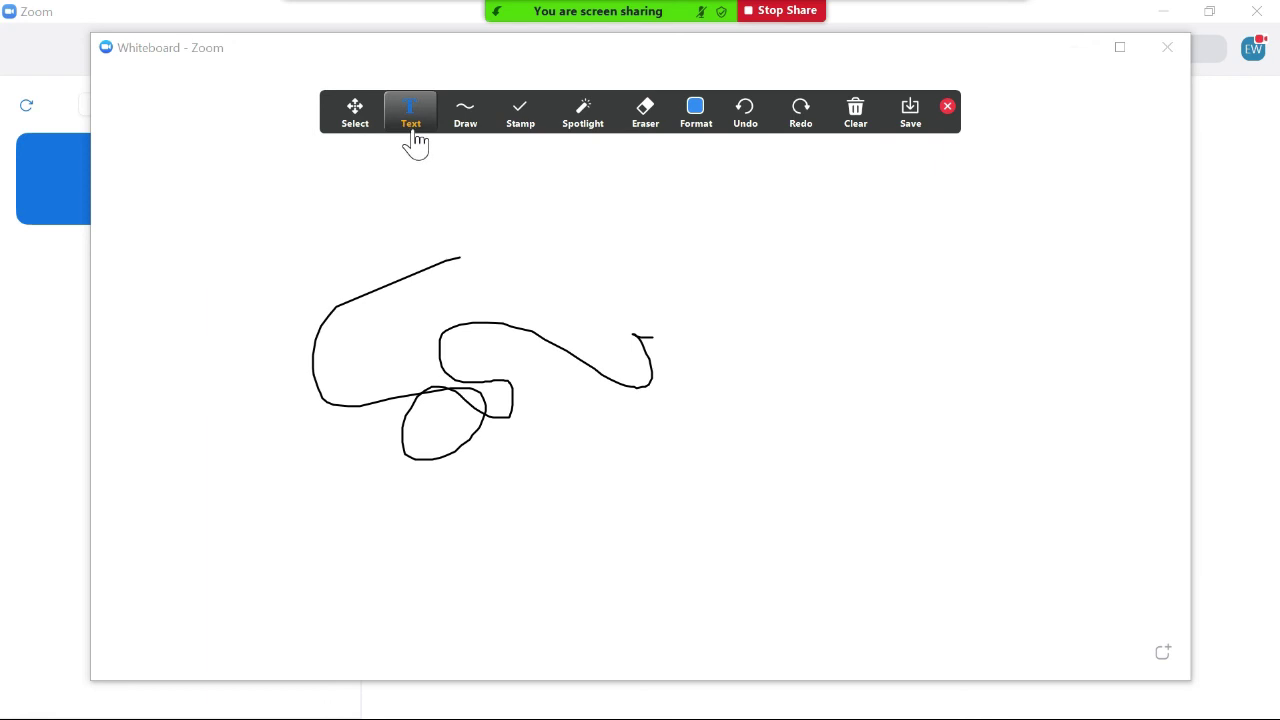
click(621, 241)
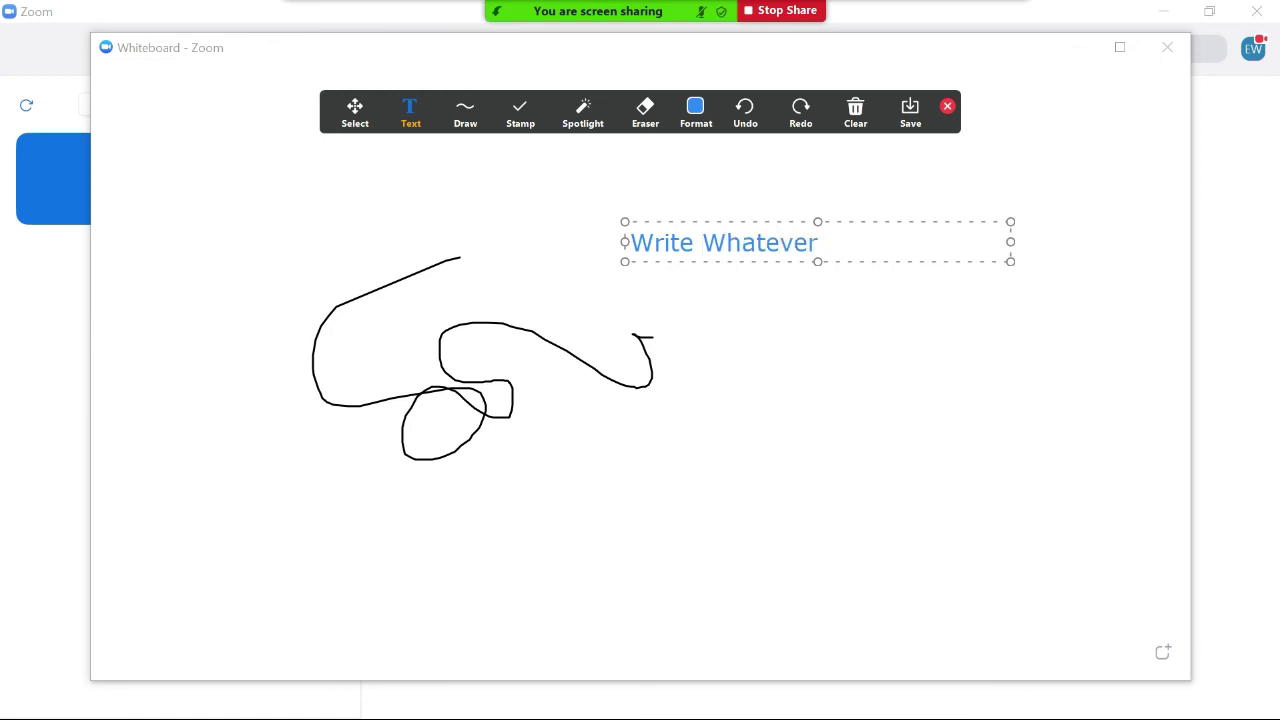
click(697, 125)
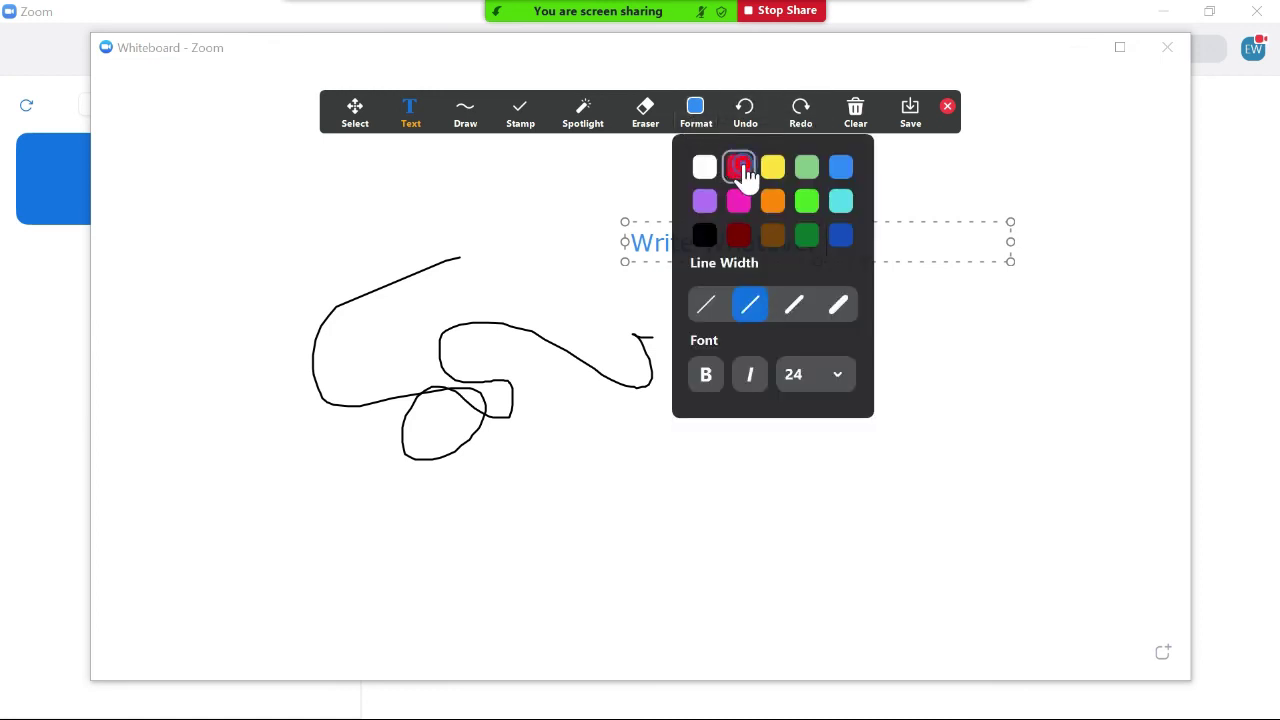
click(740, 168)
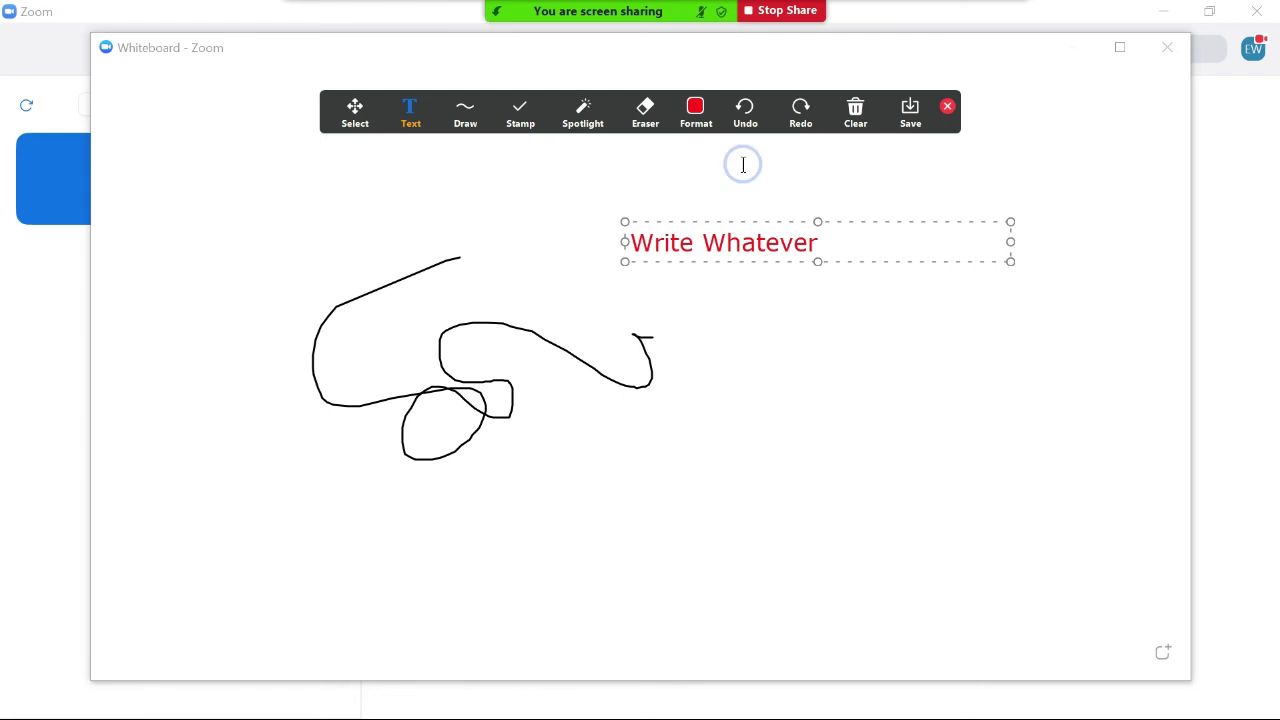
Erase the 'Write Whatever' text and switch to the spotlight pointer.
click(652, 126)
click(827, 242)
click(582, 112)
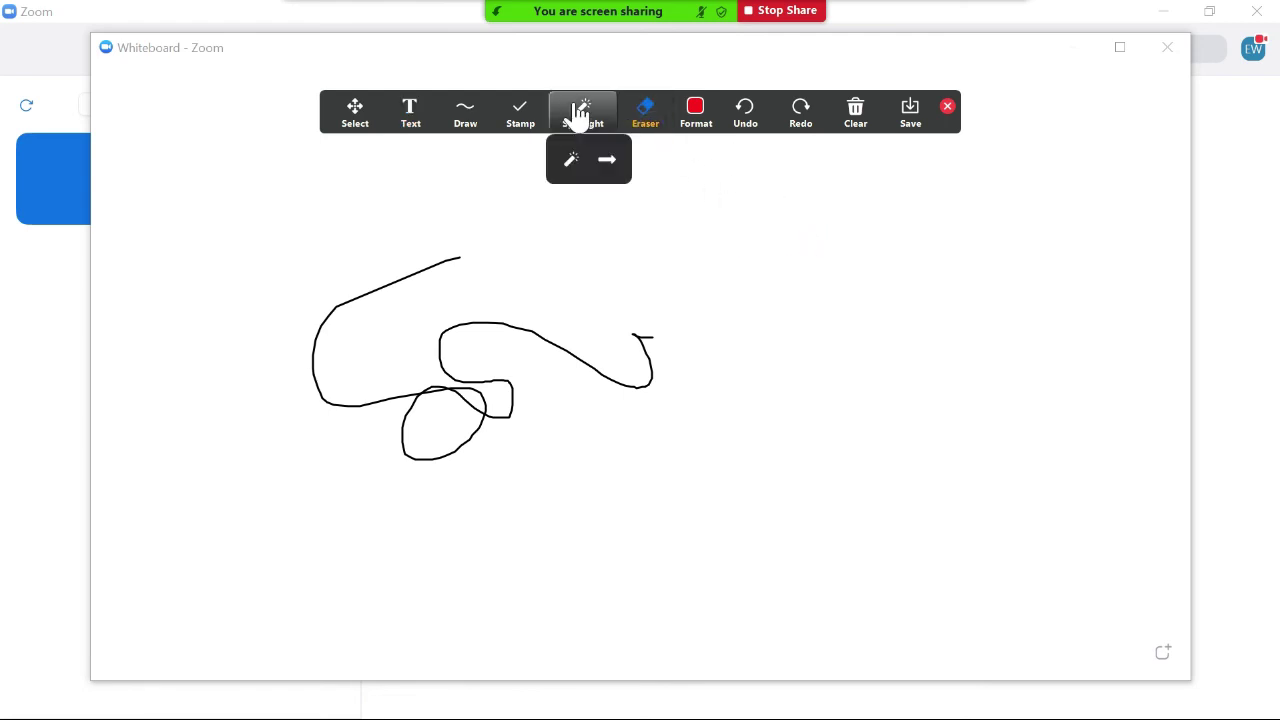
click(572, 165)
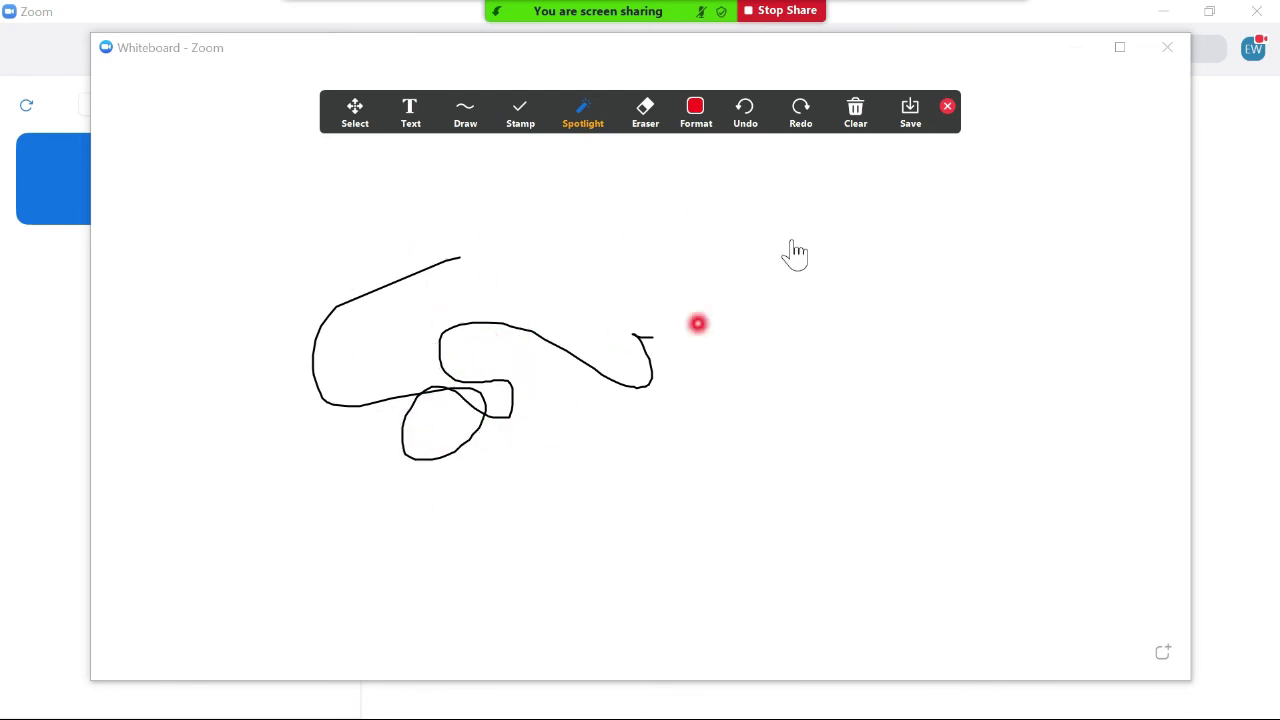
Clear all drawings, then close the annotation toolbar and the whiteboard.
click(855, 113)
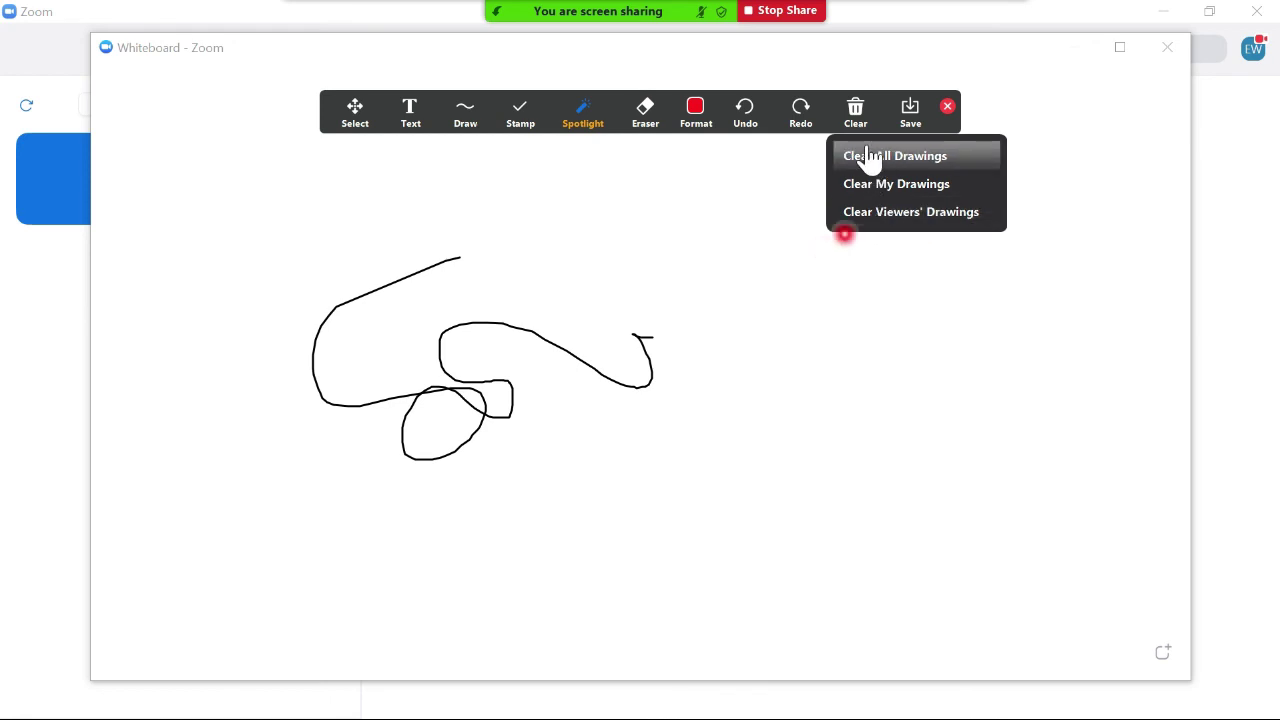
click(866, 160)
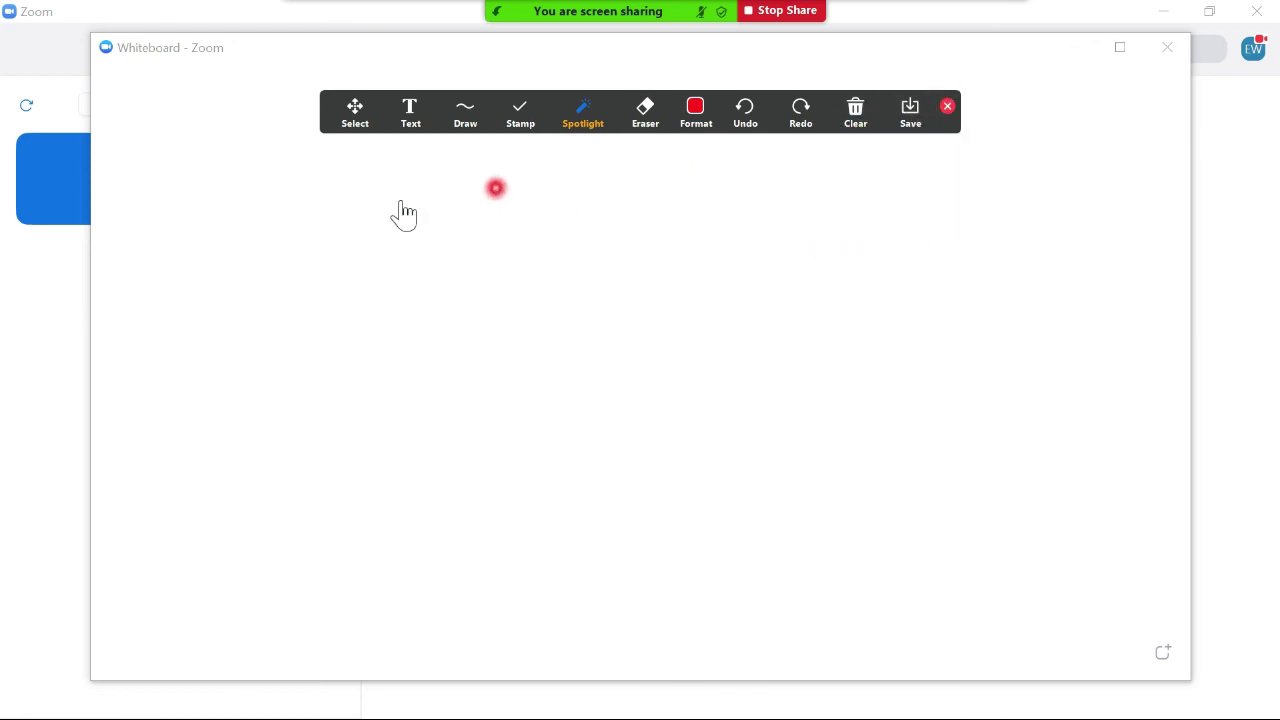
click(946, 107)
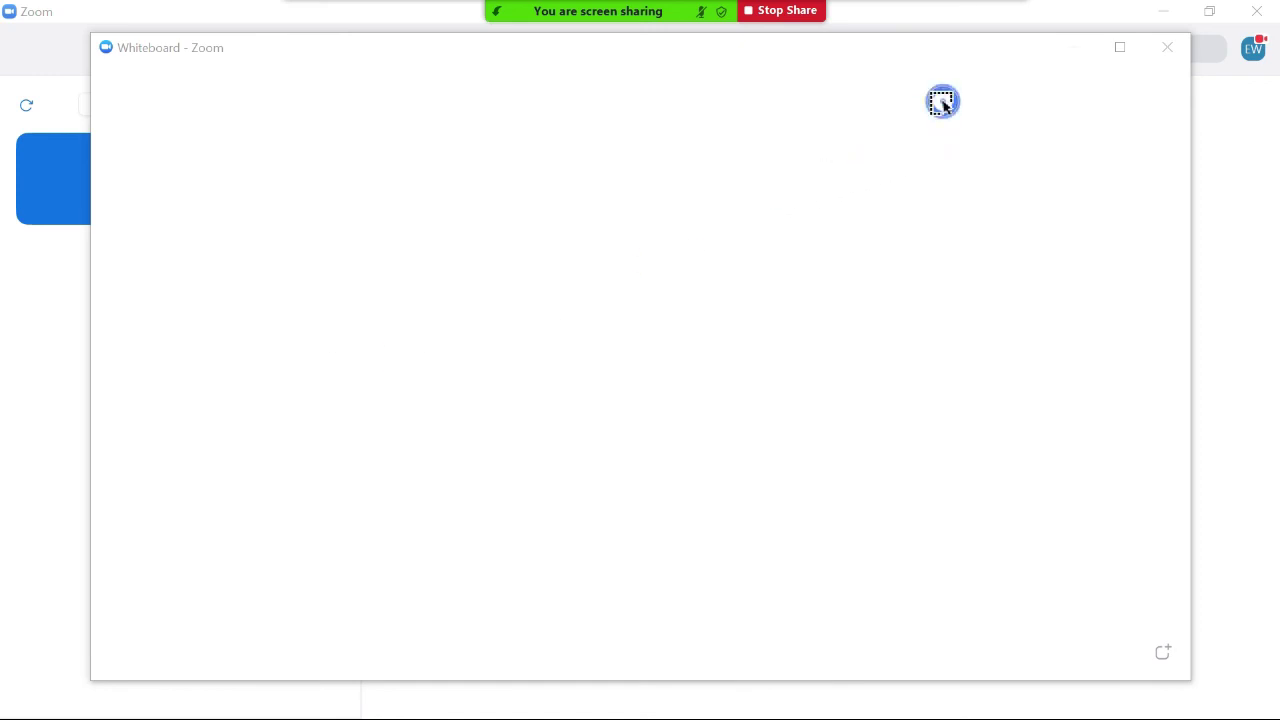
click(1167, 47)
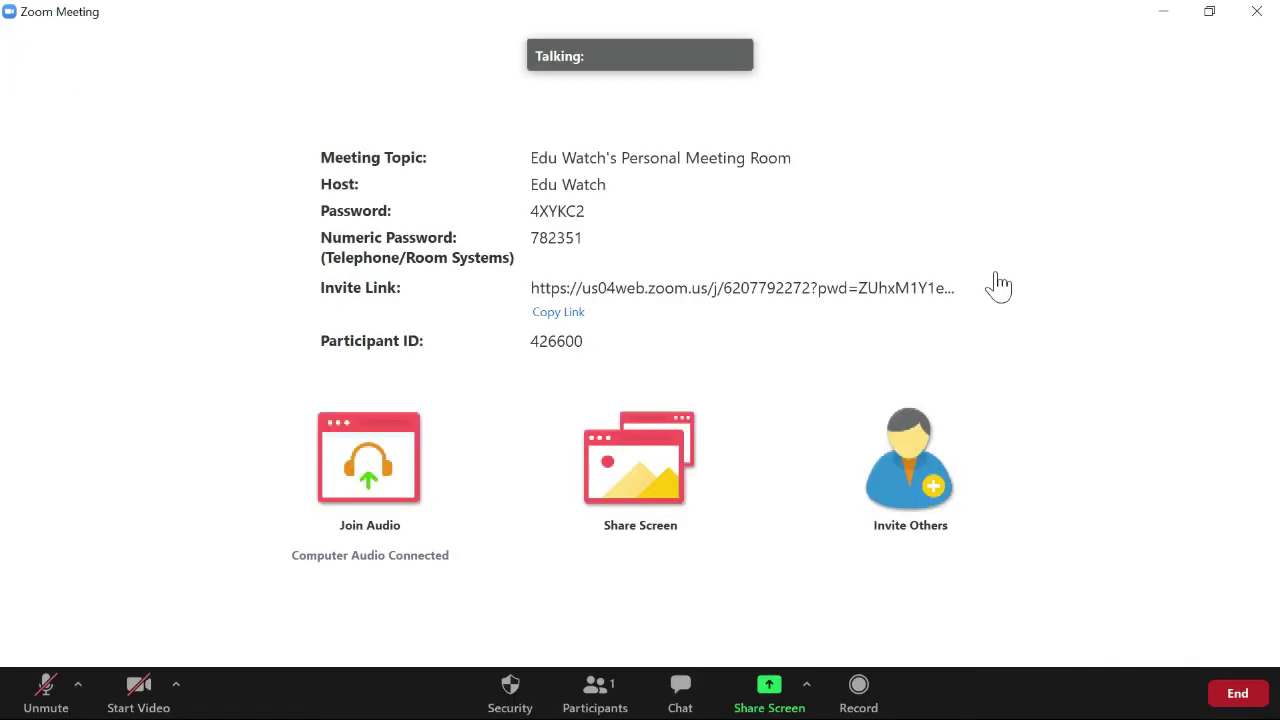
Share the Opera 'Download for Windows - Zoom' browser window, then stop sharing.
click(808, 688)
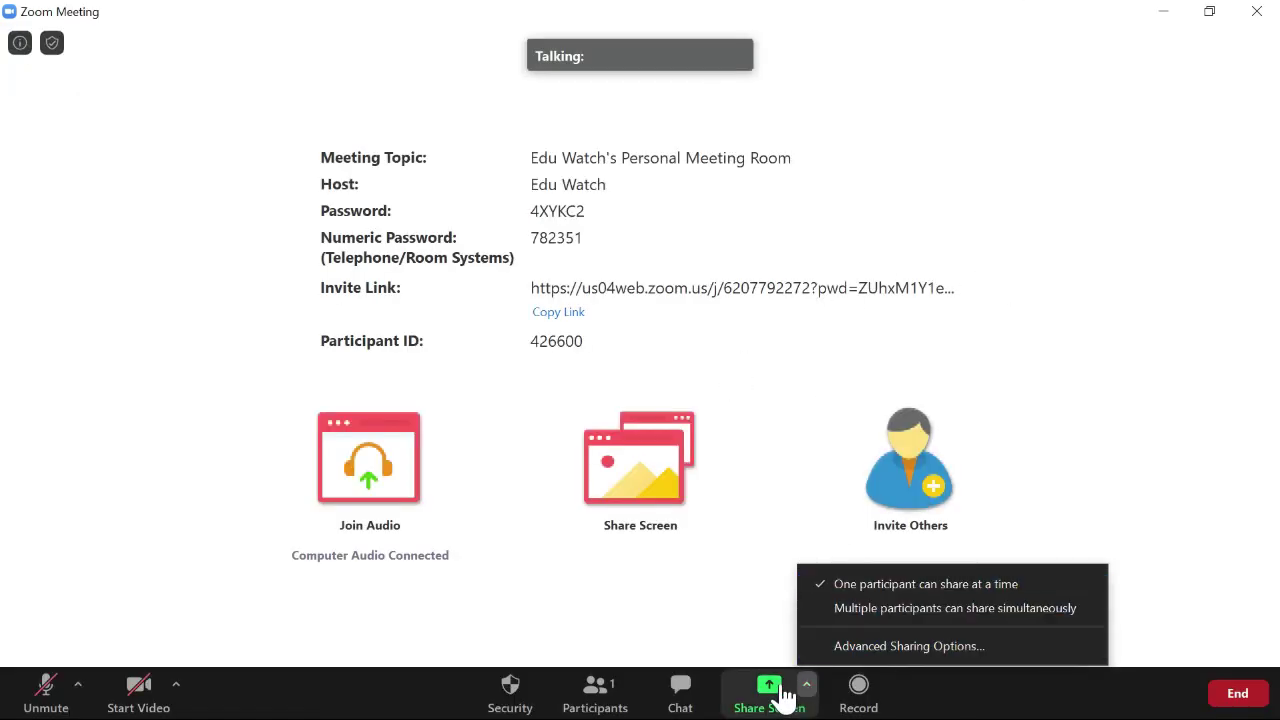
click(785, 690)
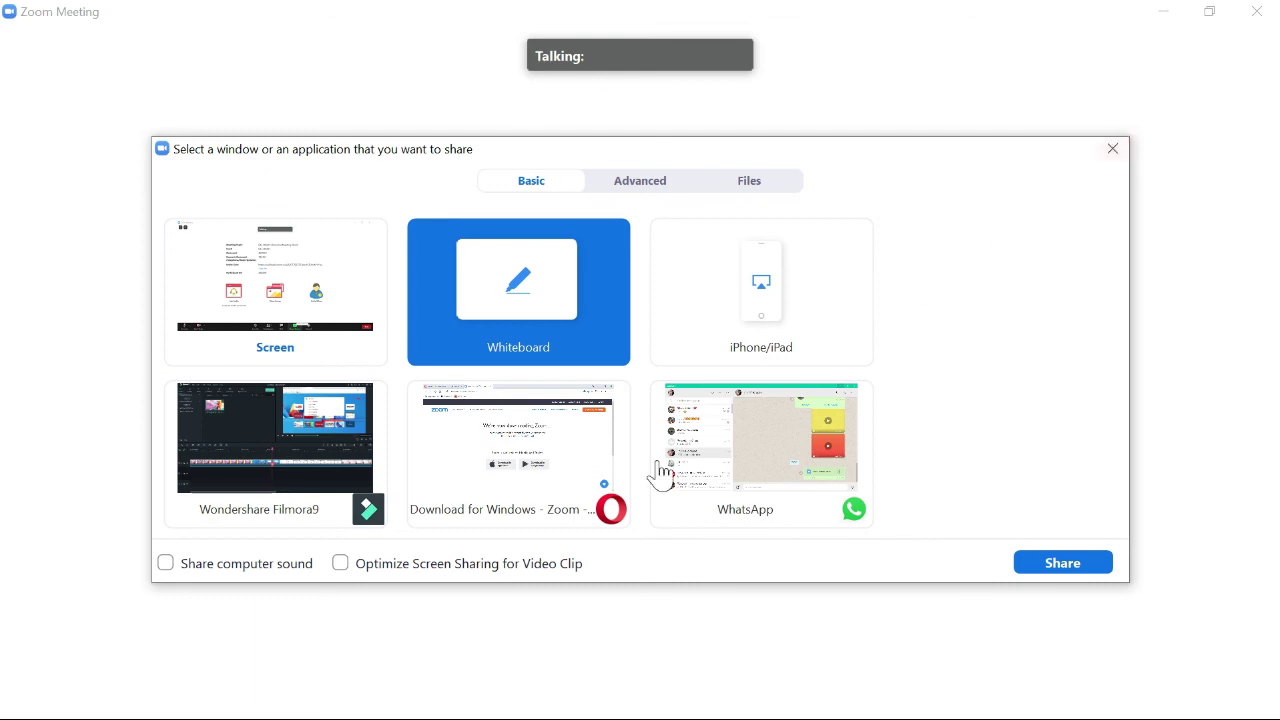
click(528, 517)
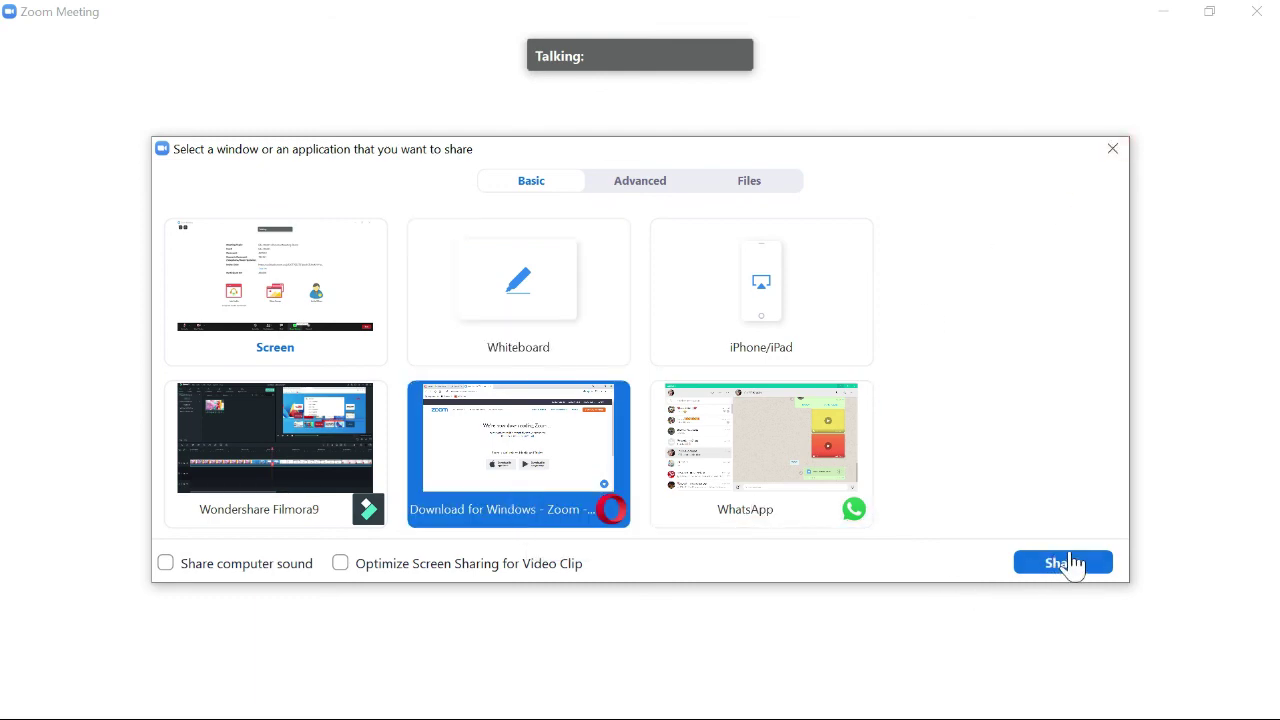
click(1066, 567)
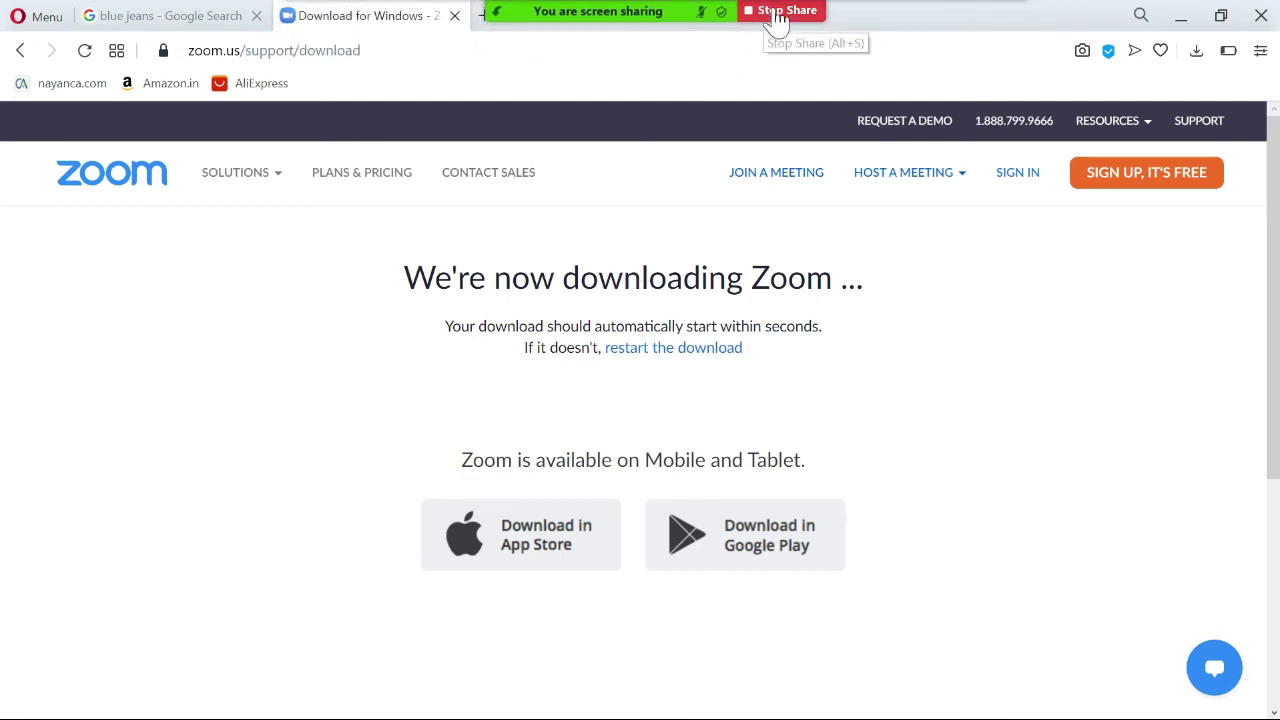
click(775, 12)
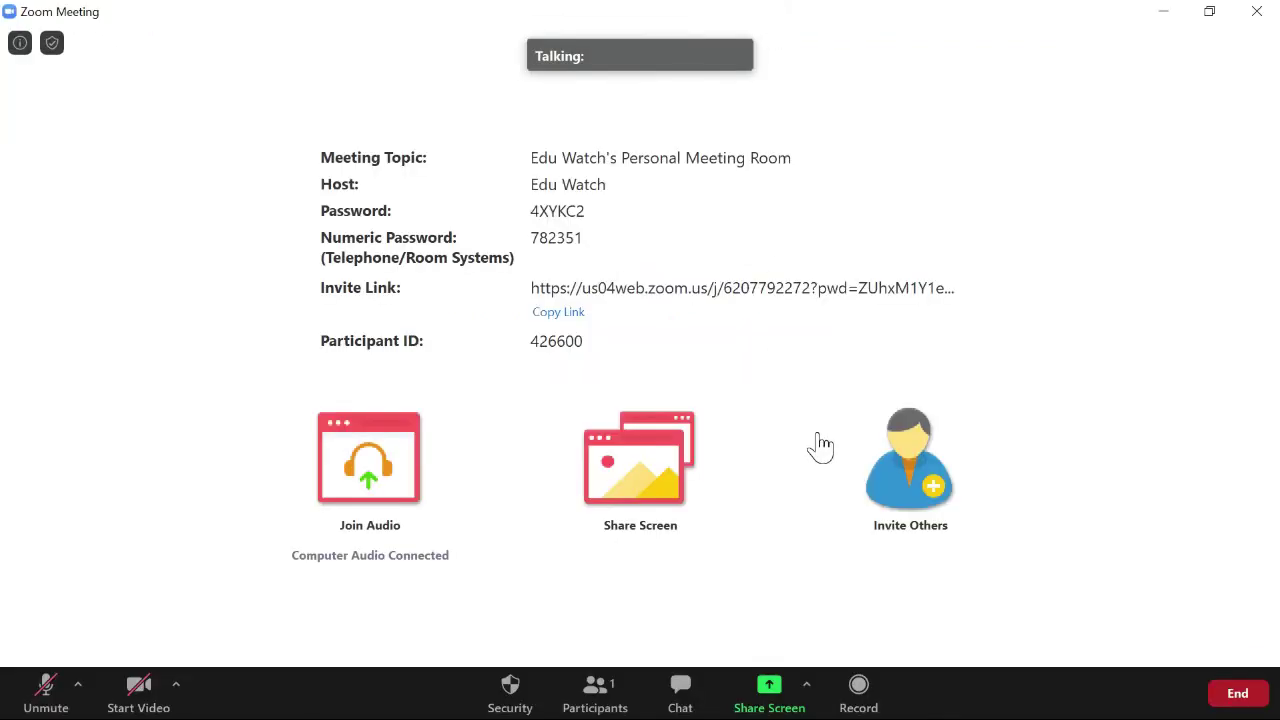
Begin recording the personal meeting room session.
click(806, 688)
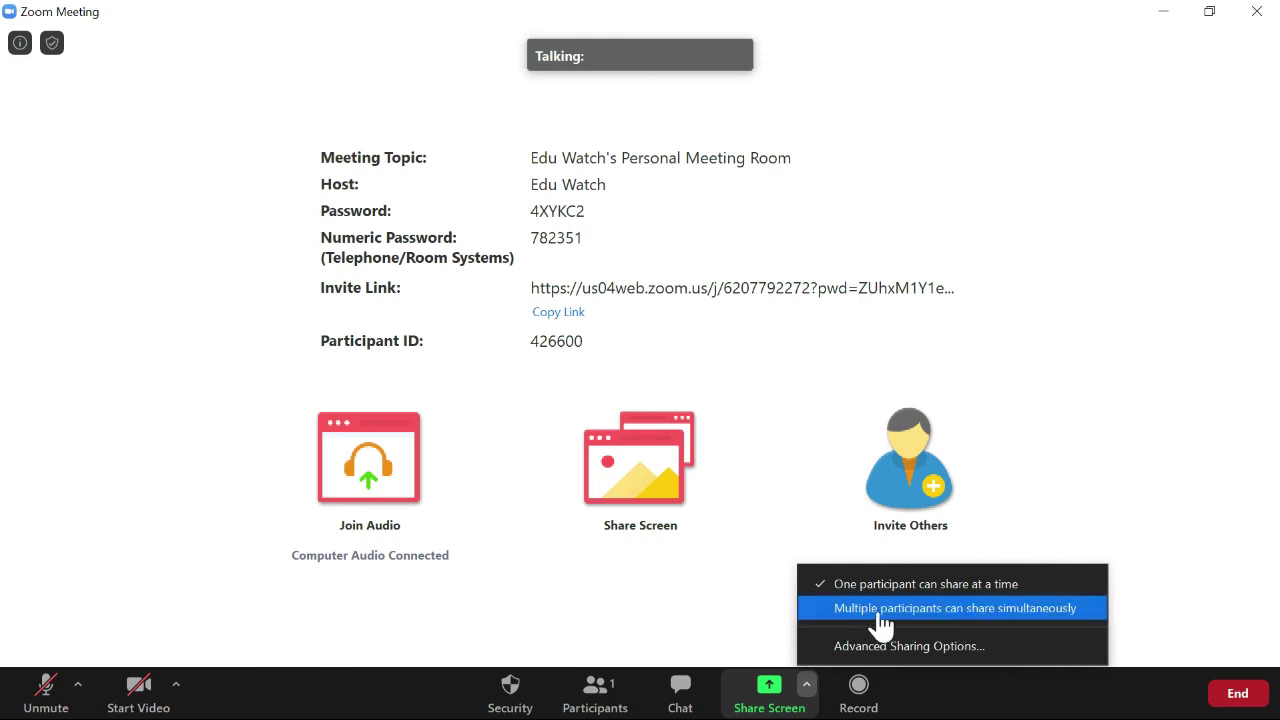
click(863, 698)
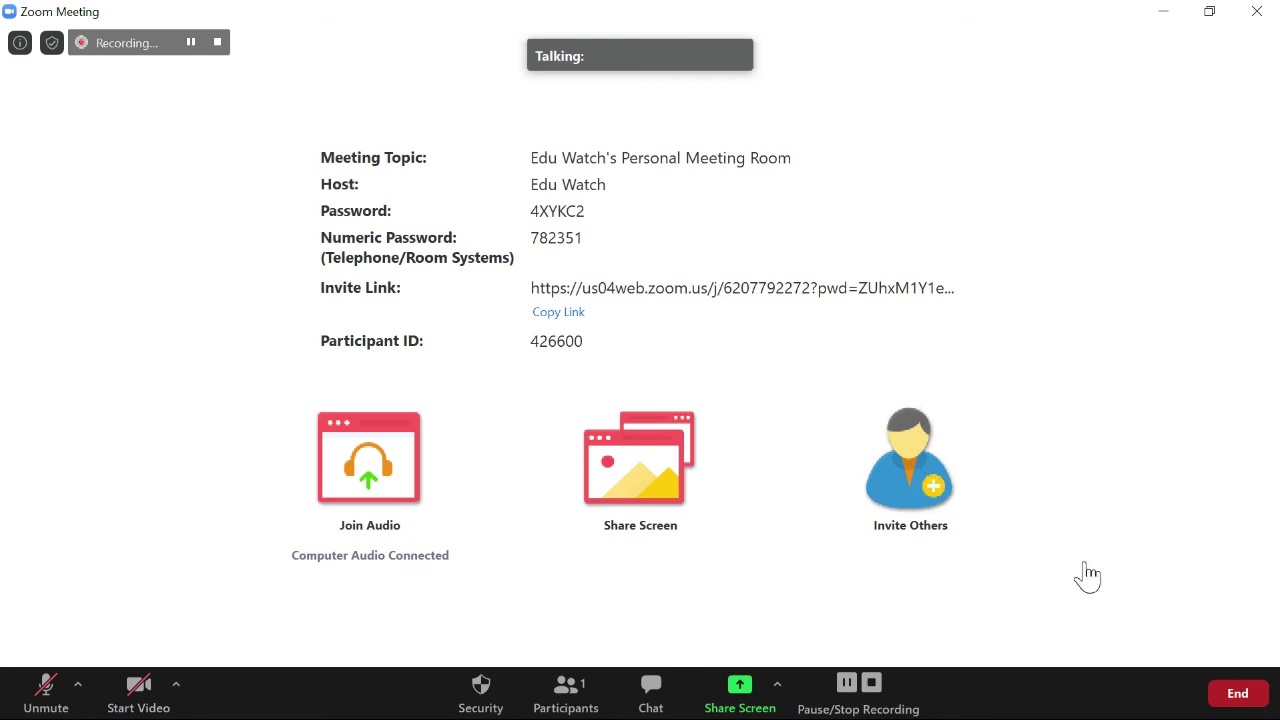
Leave the meeting without ending it, then close the recording folder and Zoom.
click(1237, 700)
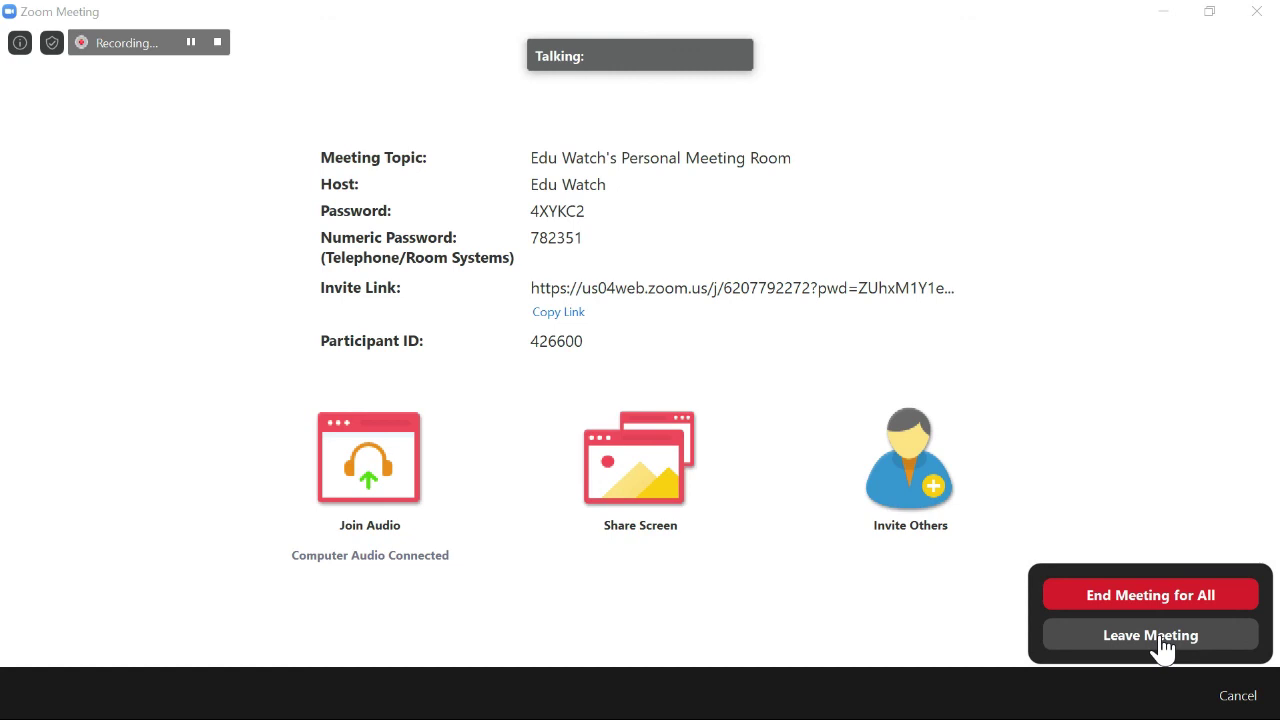
click(1150, 636)
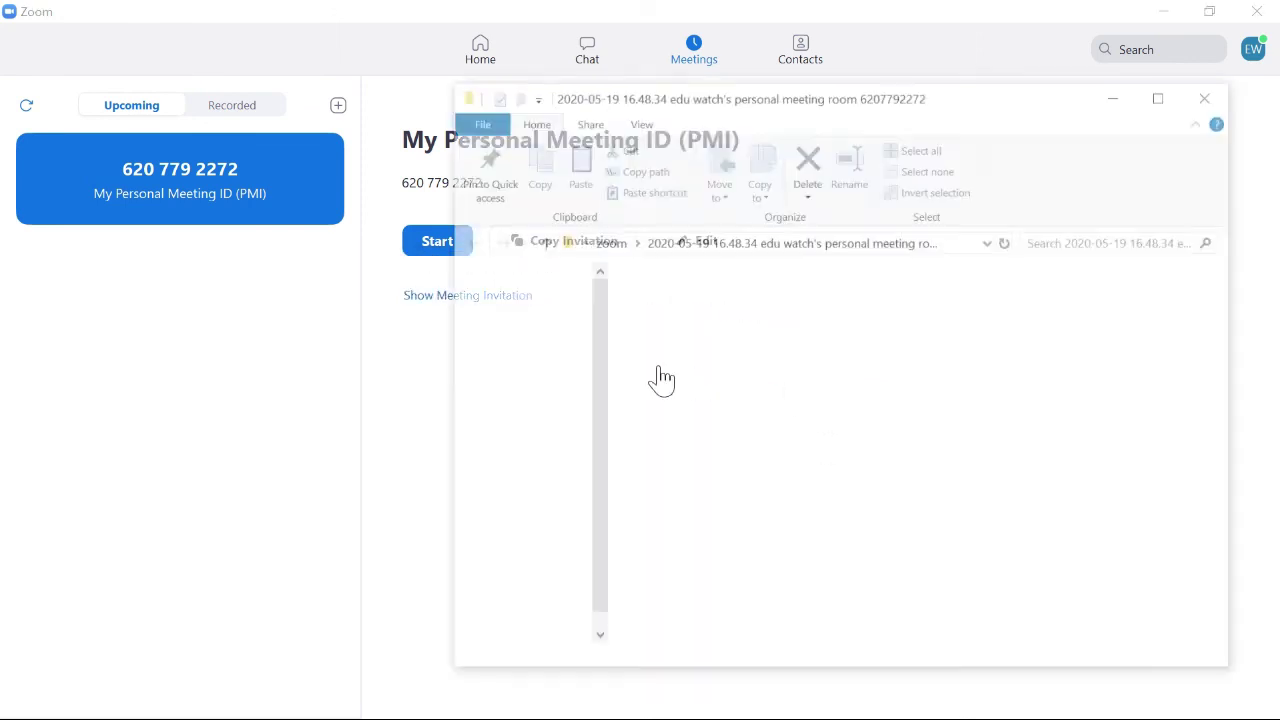
click(1205, 98)
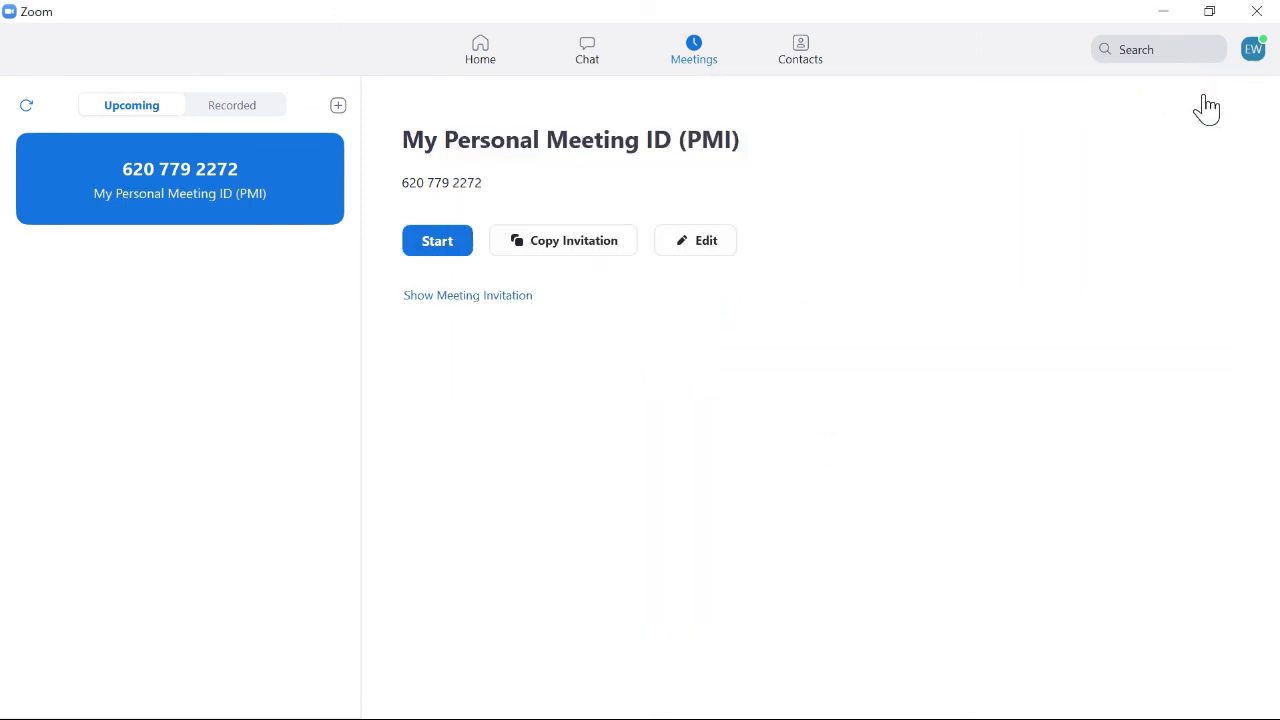
click(1256, 12)
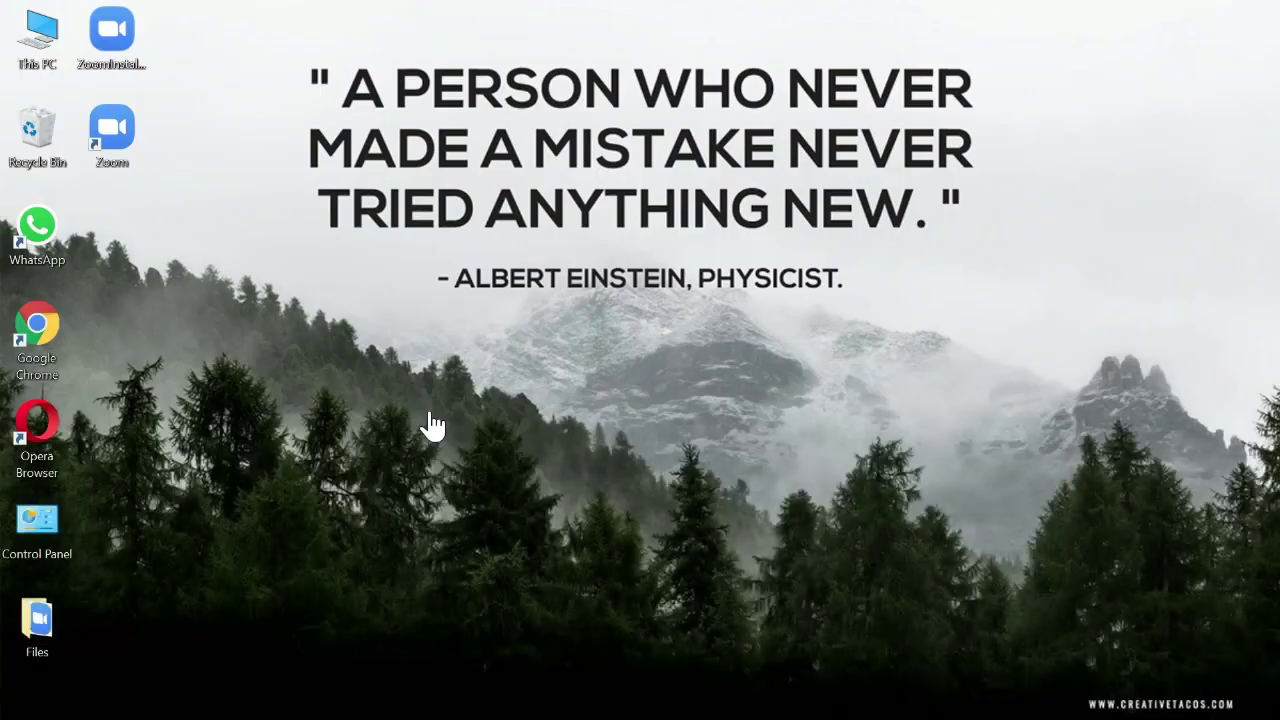